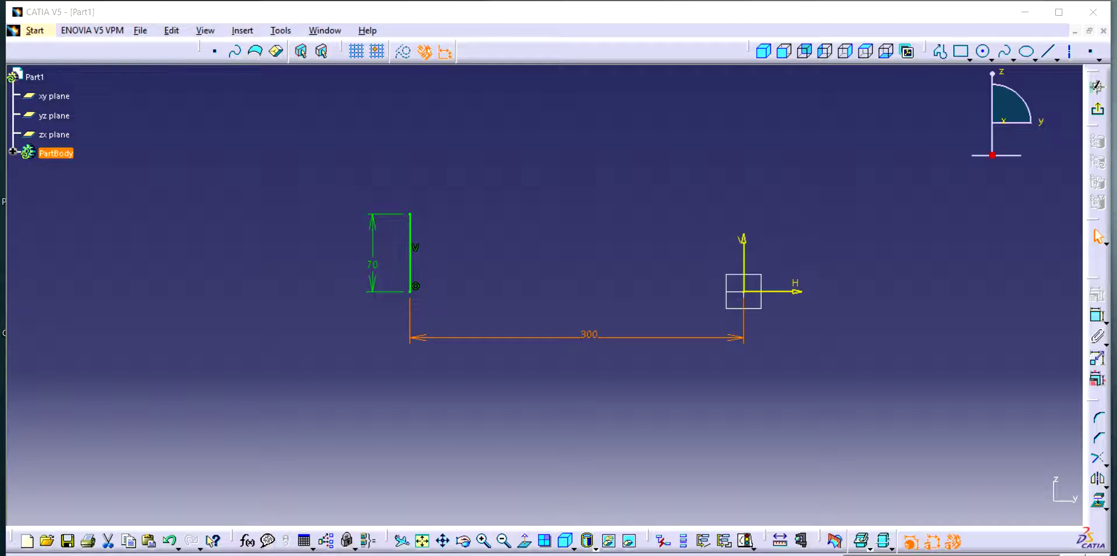
# Change the 300 offset dimension to 340
pyautogui.doubleClick(668, 337)
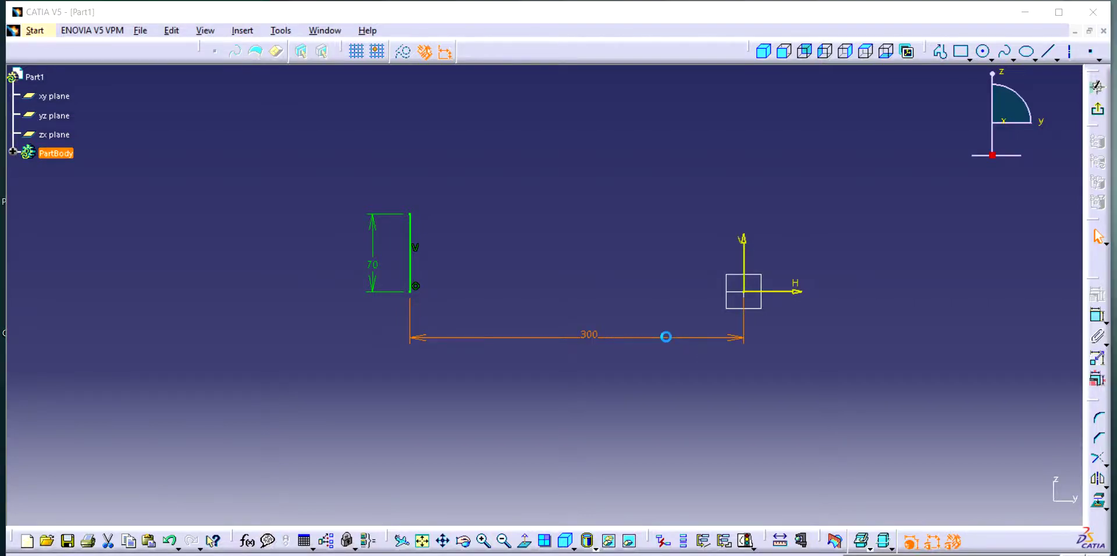
pyautogui.write('340')
pyautogui.press('Return')
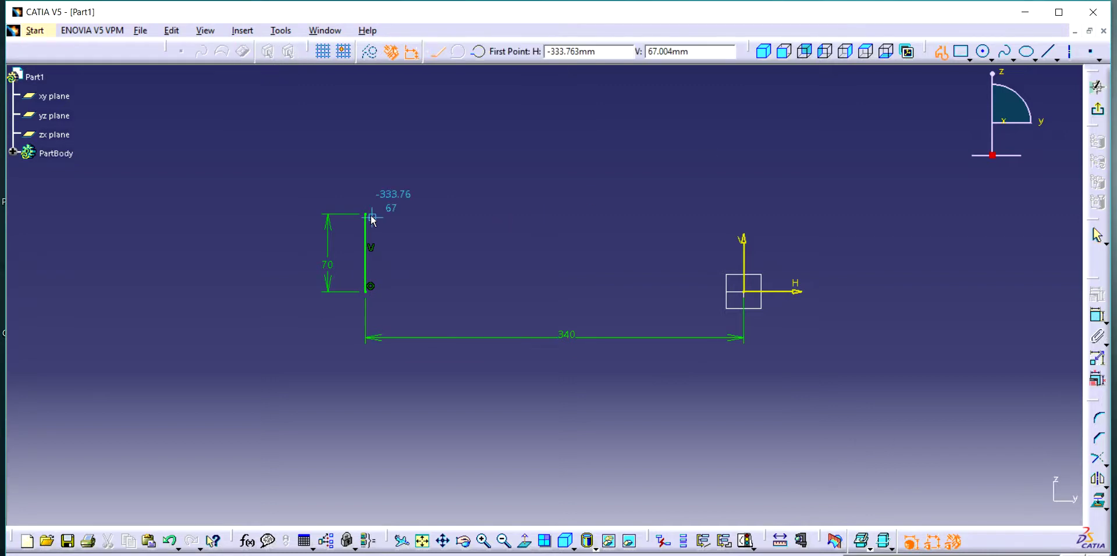
# Draw a profile from the top of the 70 segment running left, then up
pyautogui.click(365, 214)
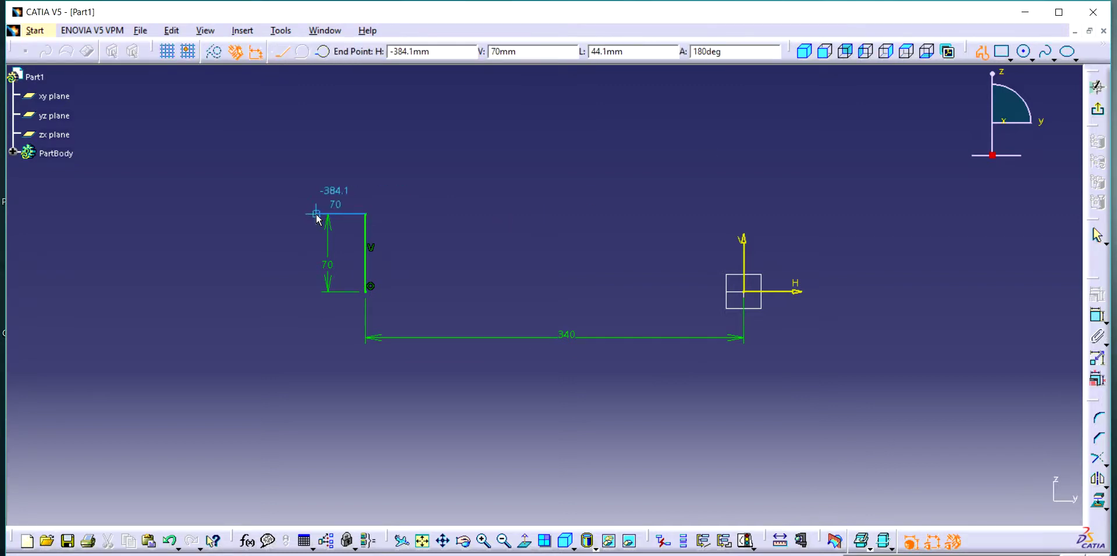
pyautogui.click(316, 215)
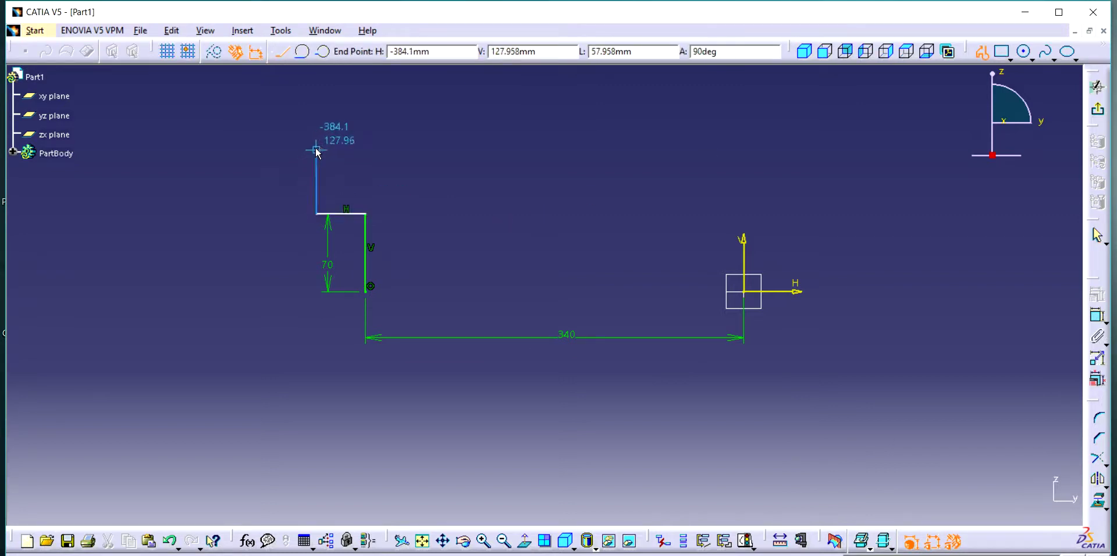
pyautogui.click(316, 150)
pyautogui.press('Escape')
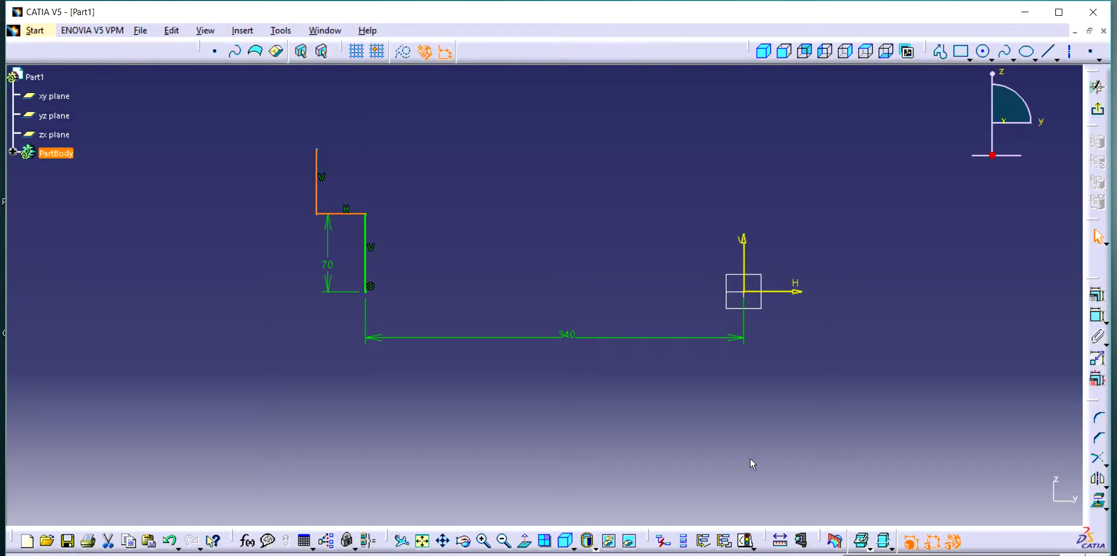
pyautogui.click(753, 464)
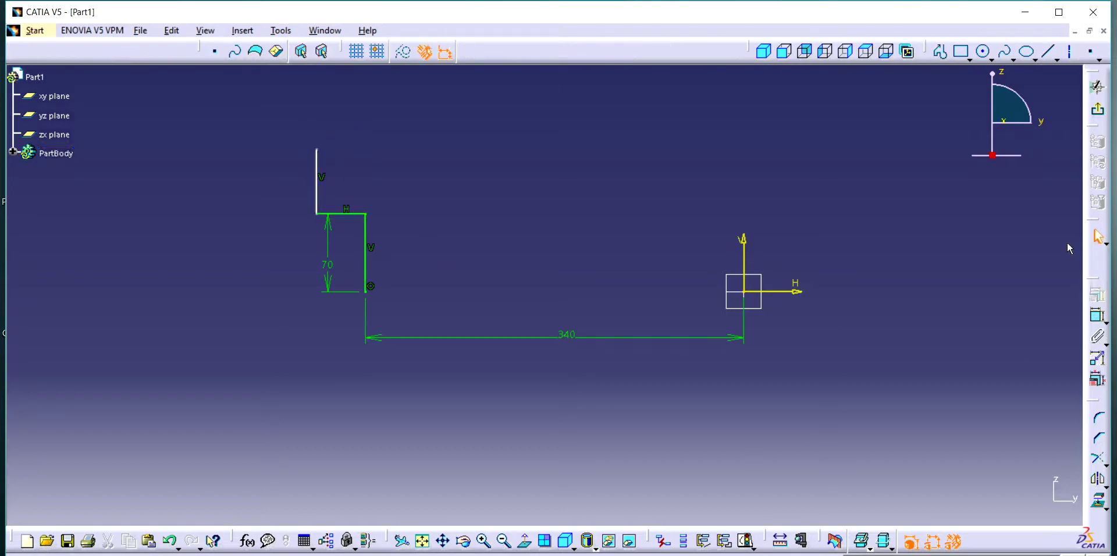
# Dimension the new horizontal line to 30 mm and the upright line to 45 mm
pyautogui.click(331, 218)
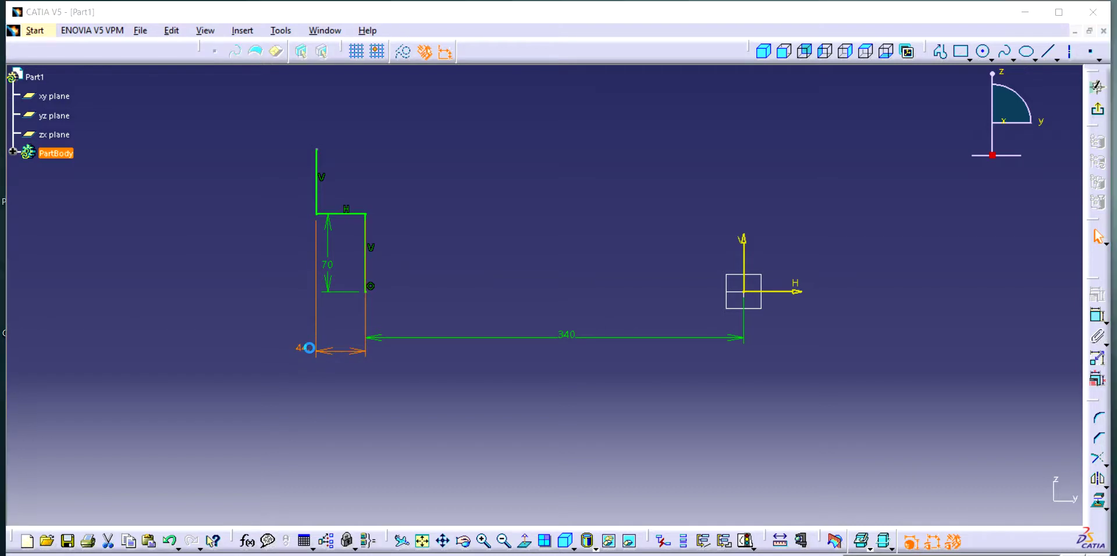
pyautogui.doubleClick(309, 348)
pyautogui.write('30mm')
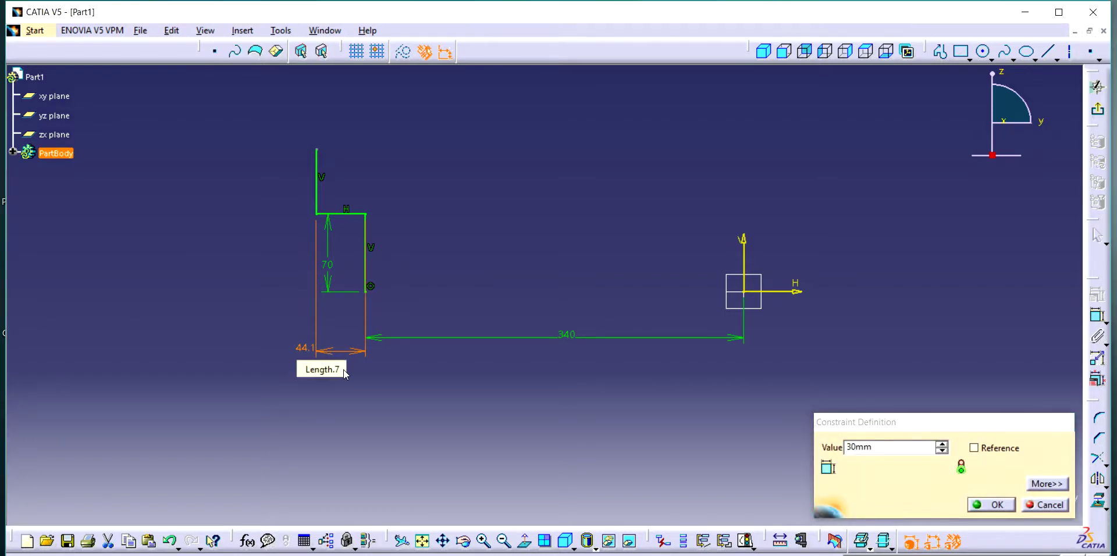
pyautogui.press('Return')
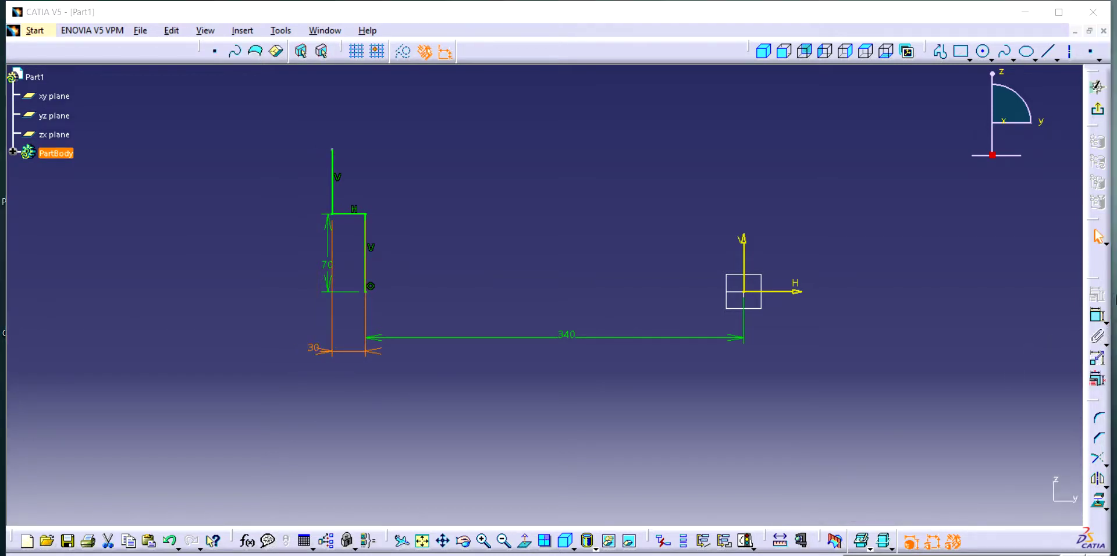
pyautogui.click(1096, 309)
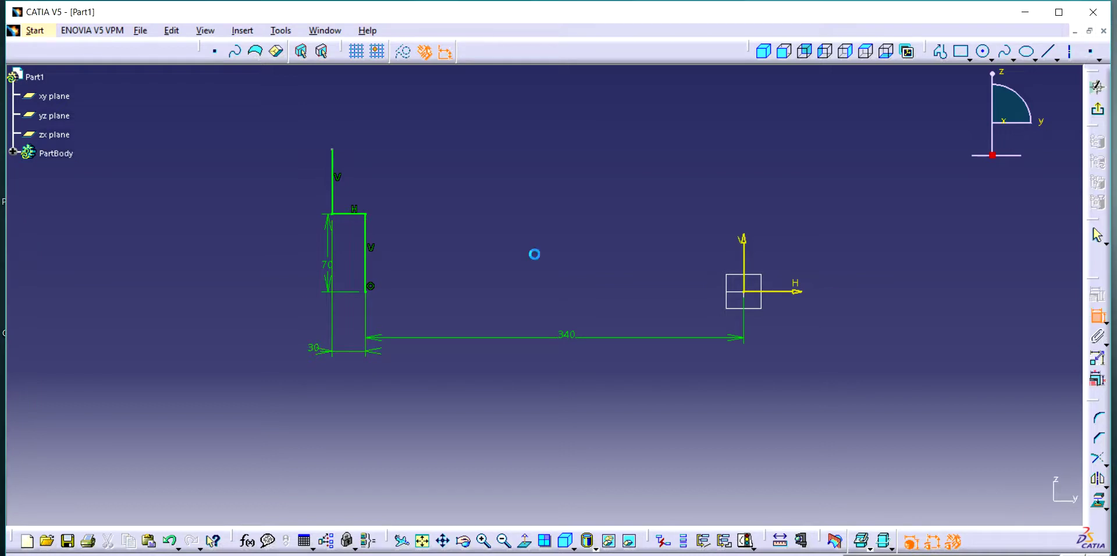
pyautogui.click(337, 196)
pyautogui.doubleClick(216, 187)
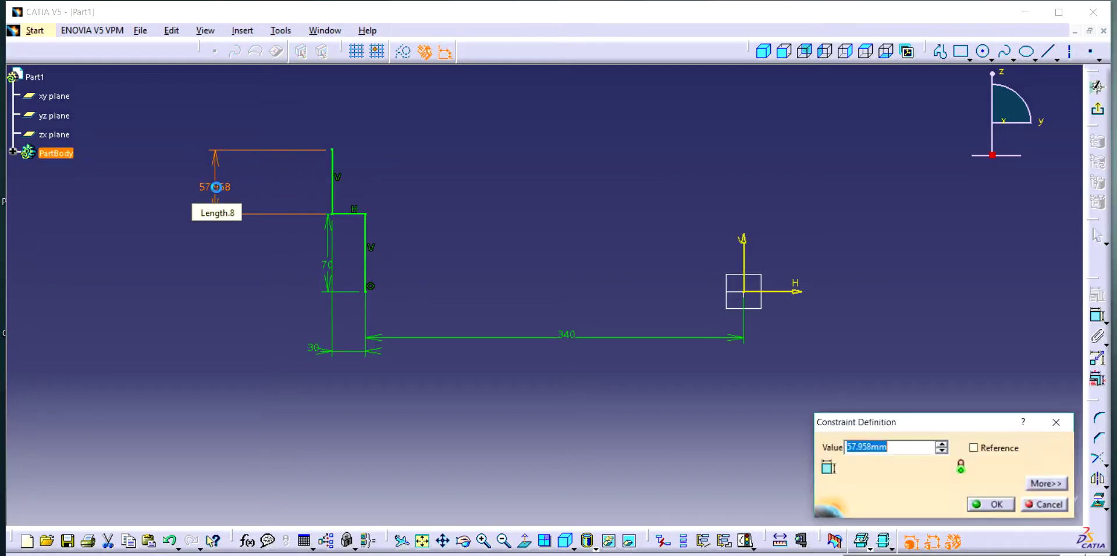
pyautogui.write('45')
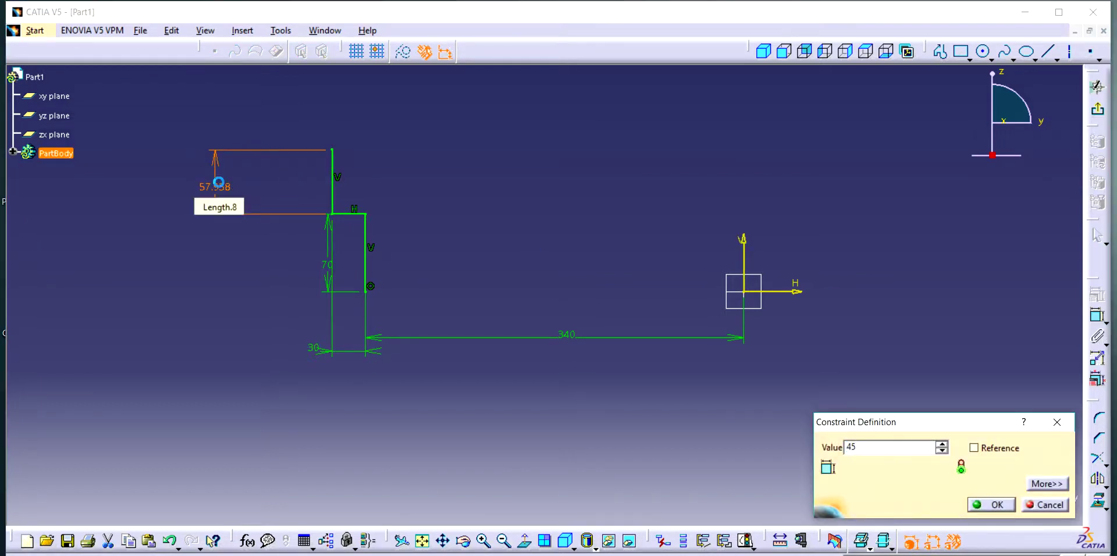
pyautogui.press('Return')
# Extend the profile from the top of the upright with a leftward horizontal and a short vertical
pyautogui.click(943, 53)
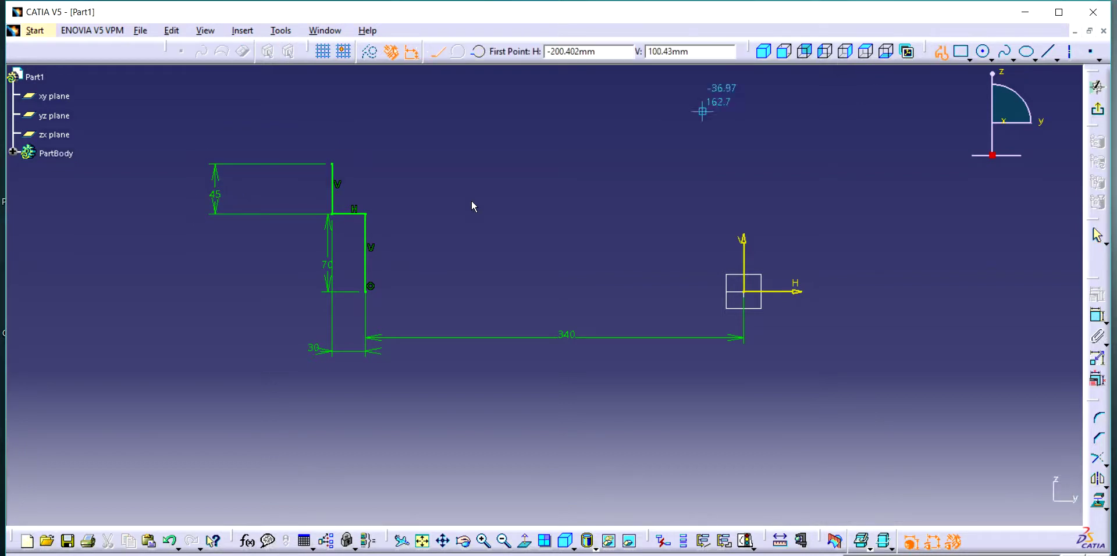
pyautogui.click(332, 165)
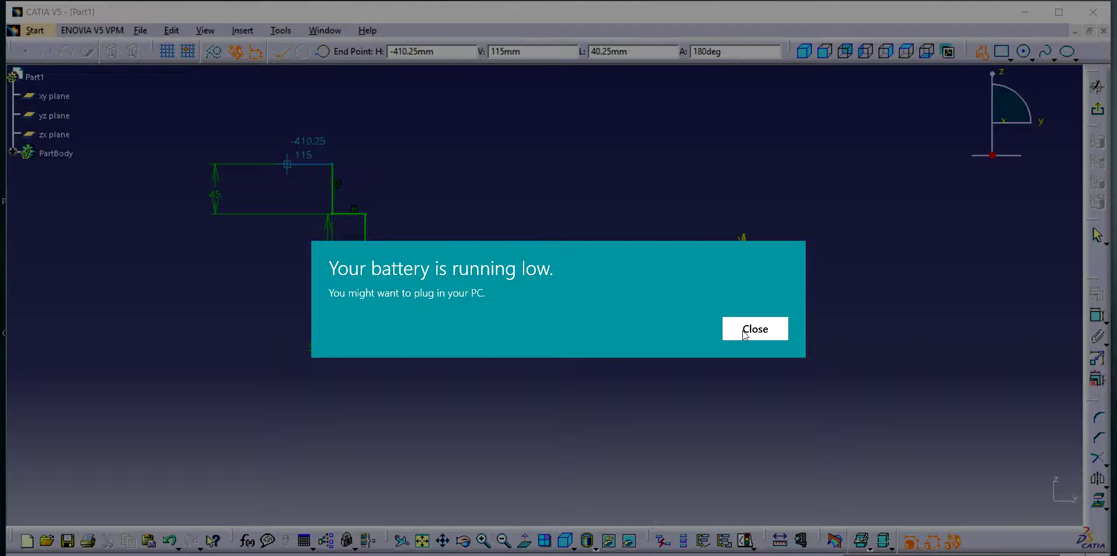
pyautogui.click(755, 329)
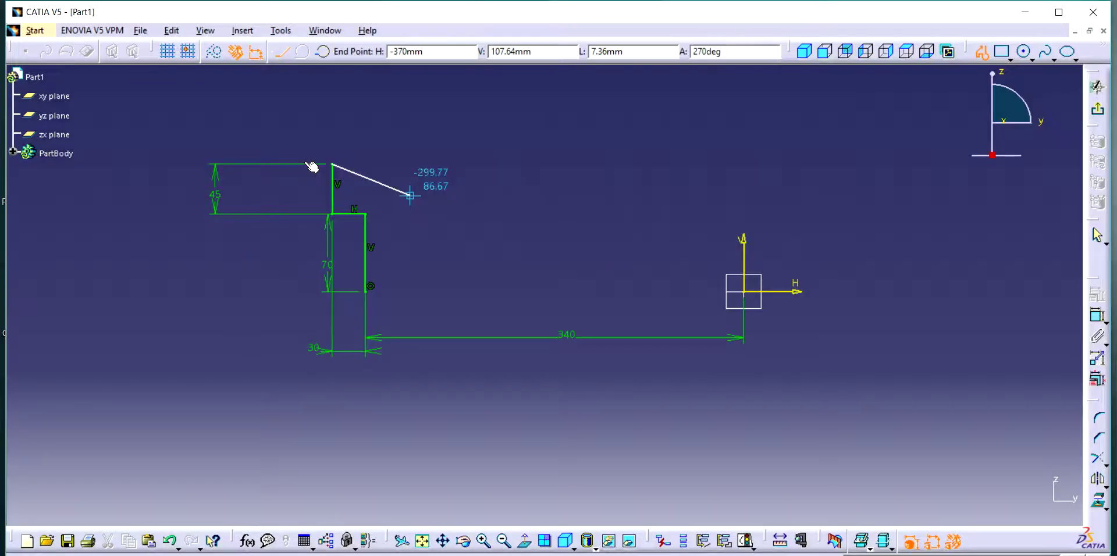
pyautogui.click(260, 164)
pyautogui.click(260, 121)
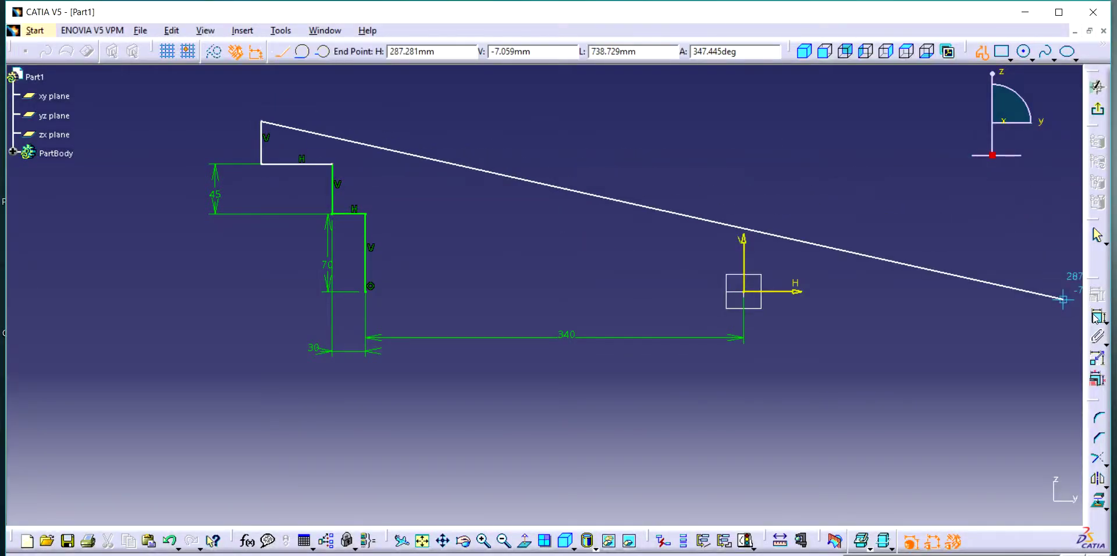
pyautogui.press('Escape')
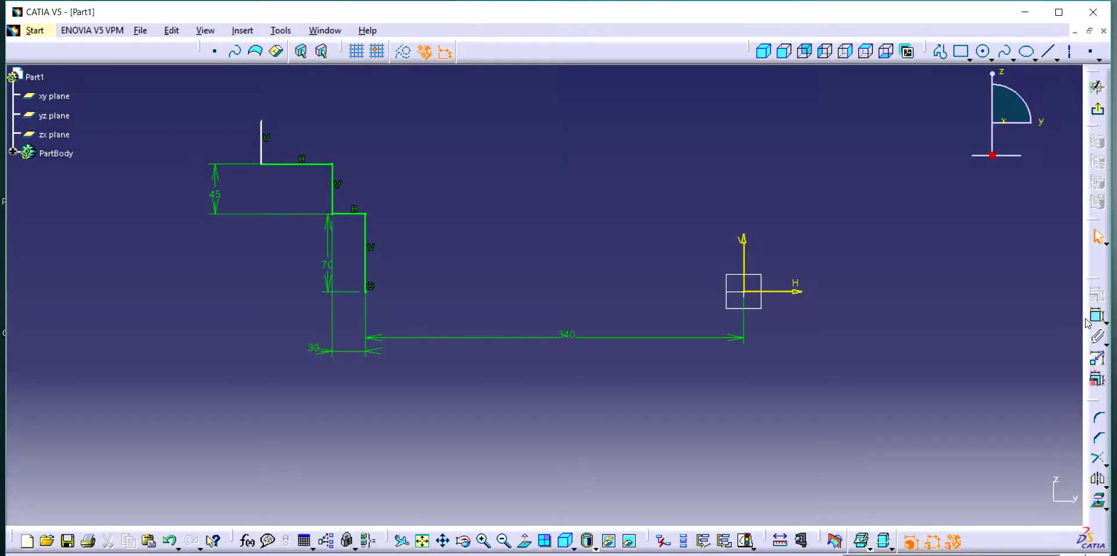
# Dimension the top horizontal segment to 15 mm and the short vertical end to 10 mm
pyautogui.click(1095, 317)
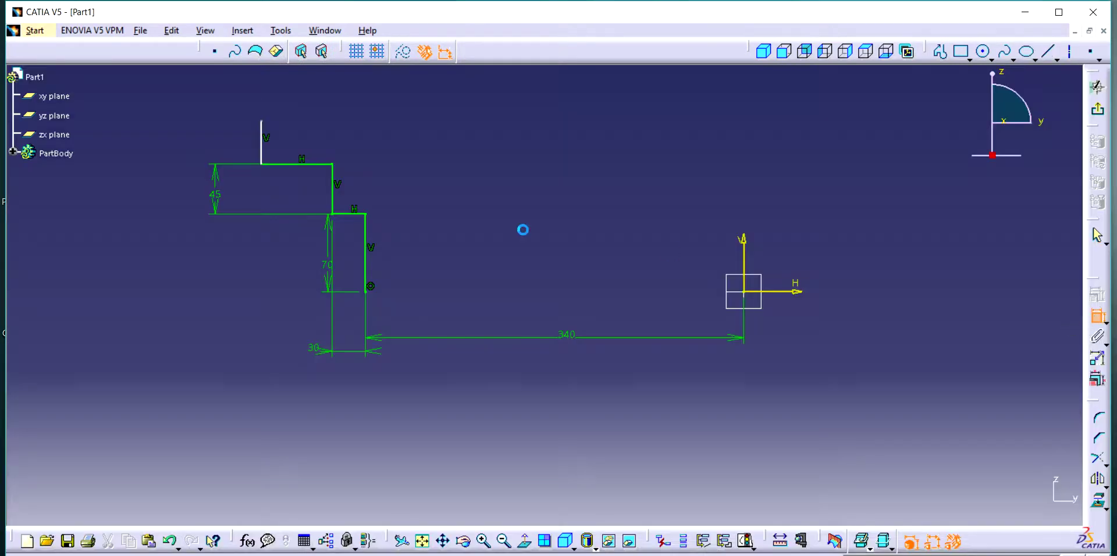
pyautogui.click(317, 173)
pyautogui.doubleClick(295, 179)
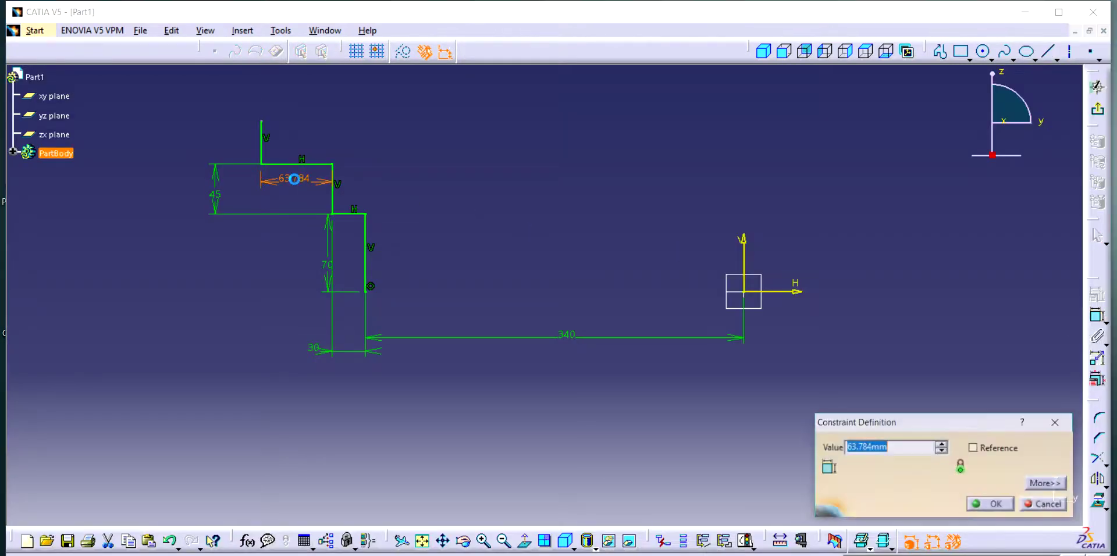
pyautogui.write('15')
pyautogui.press('Return')
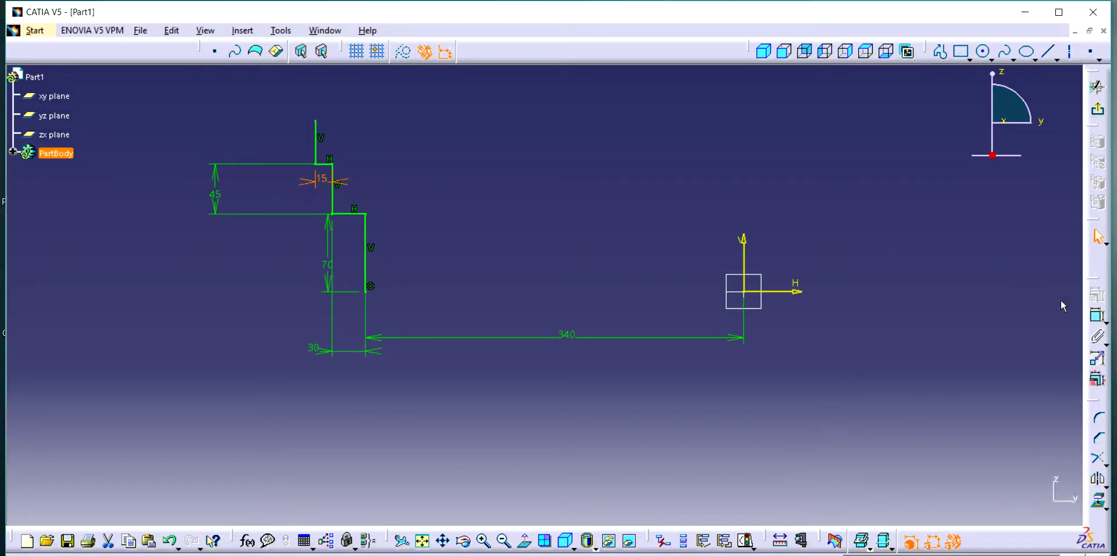
pyautogui.click(1098, 316)
pyautogui.click(318, 156)
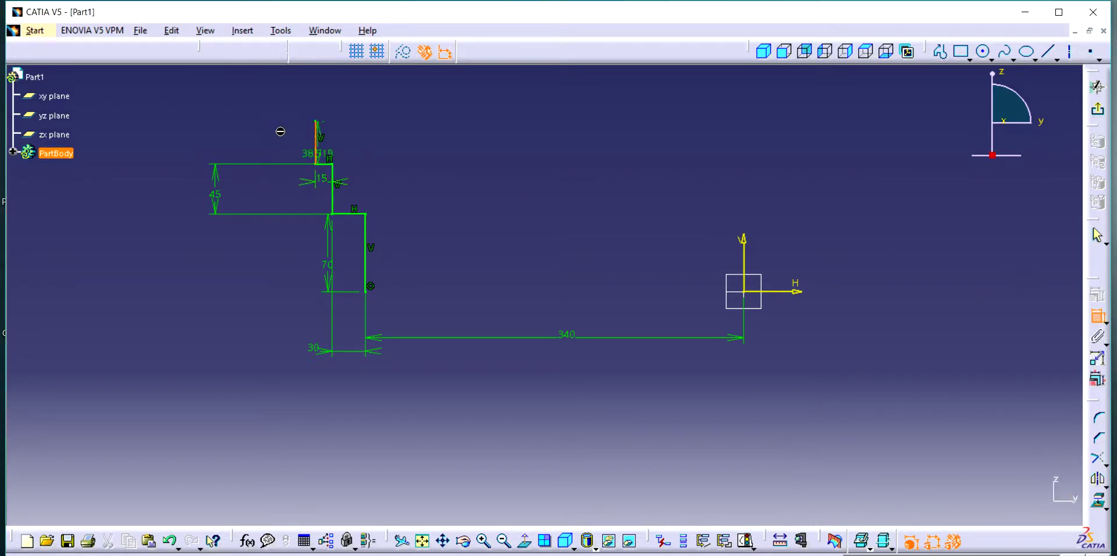
pyautogui.click(250, 139)
pyautogui.doubleClick(252, 139)
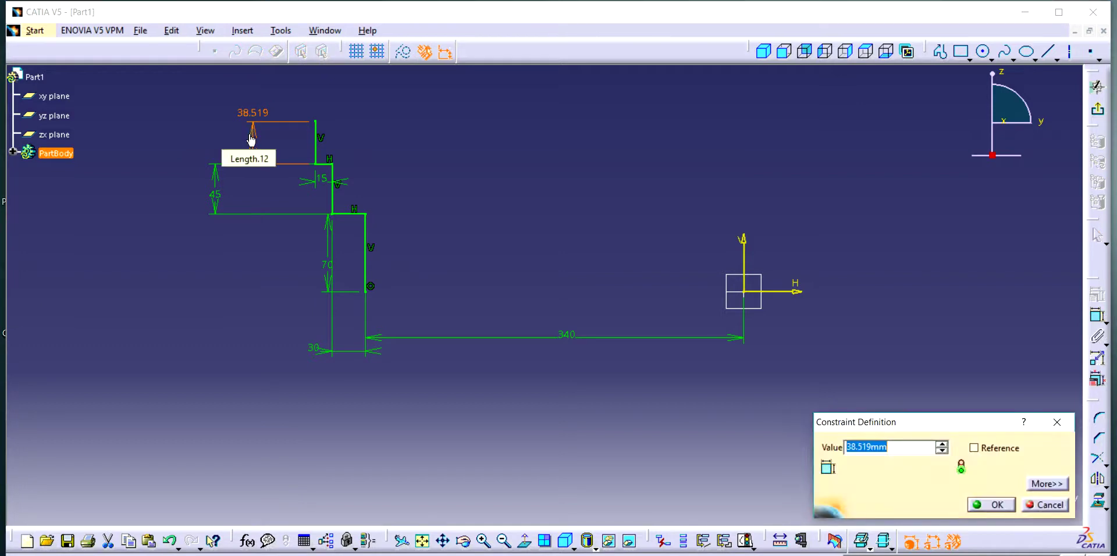
pyautogui.write('5')
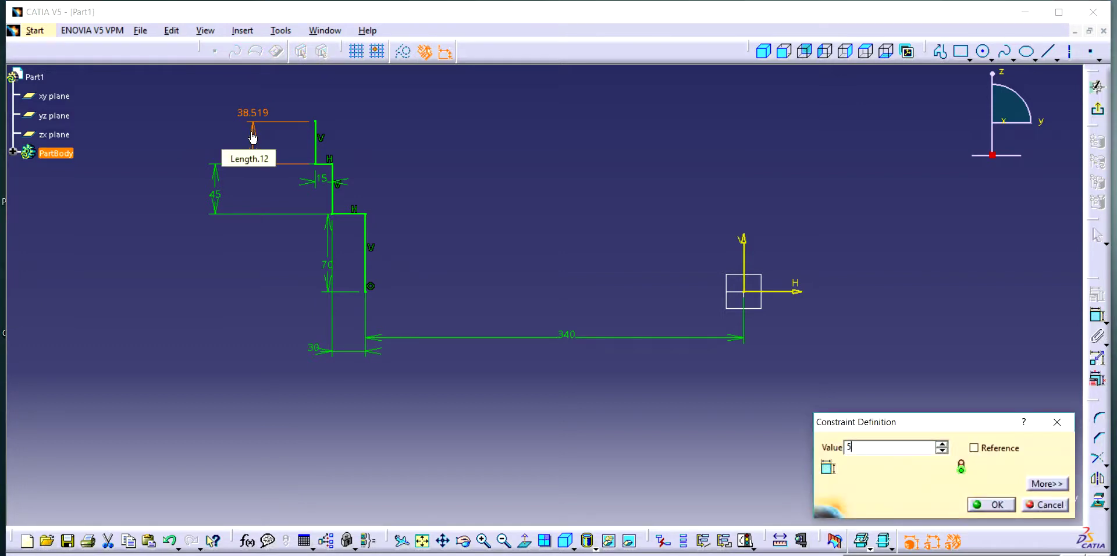
pyautogui.write('10')
pyautogui.press('Return')
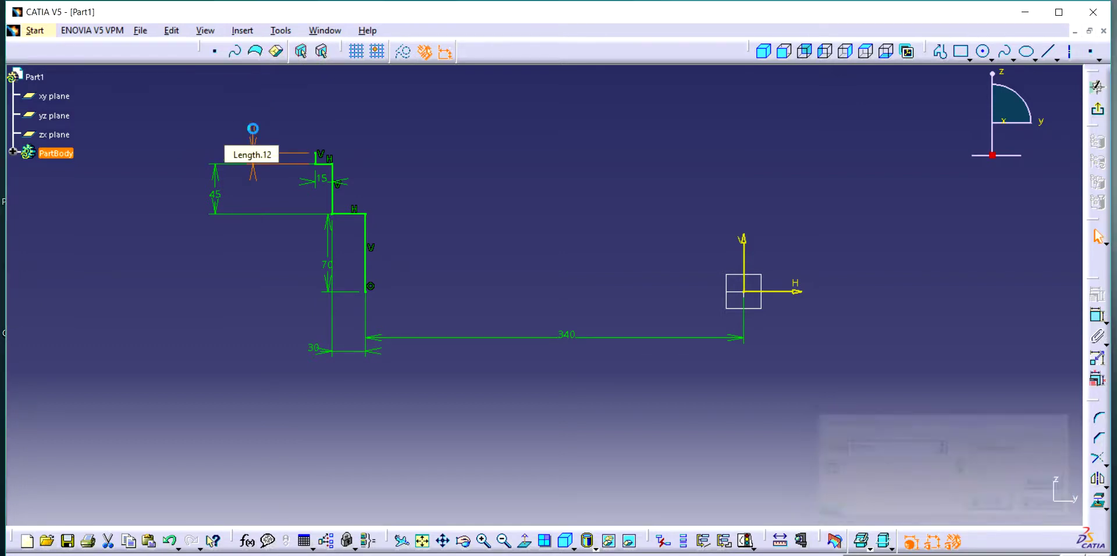
# Start the outer profile from the short end: right, down, then right again
pyautogui.scroll(3, 113, 117)
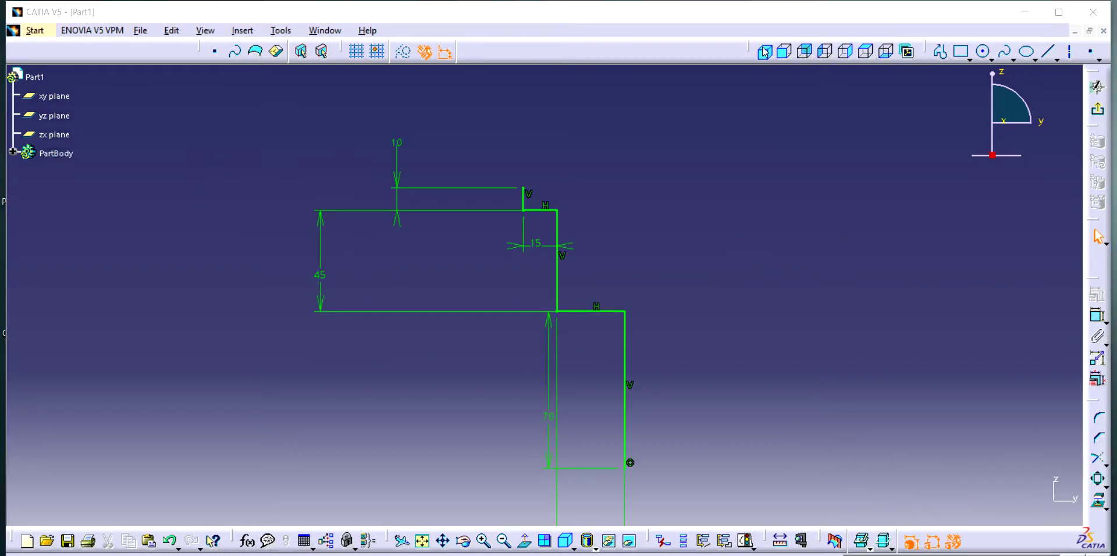
pyautogui.click(961, 53)
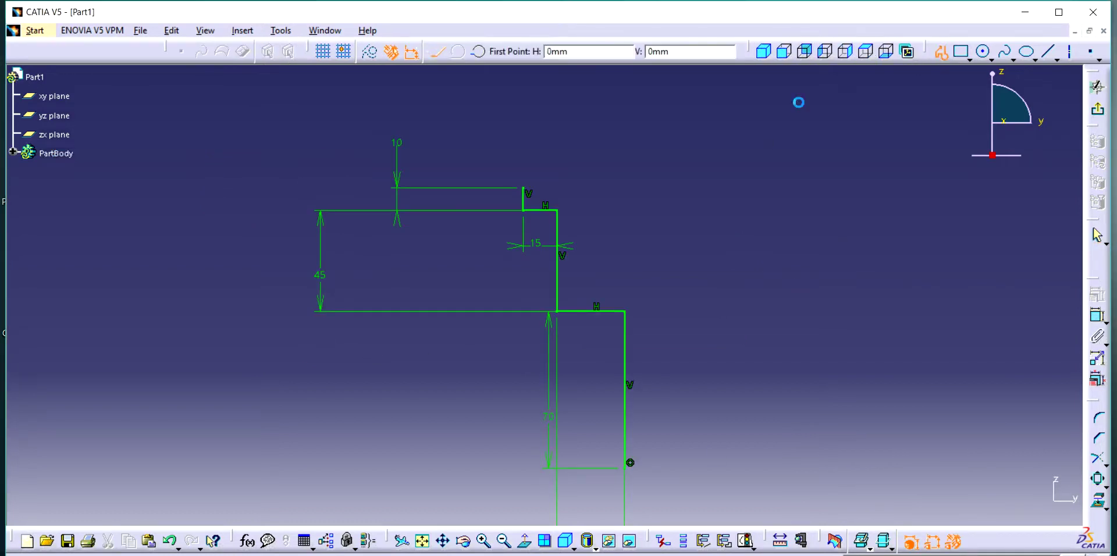
pyautogui.click(523, 188)
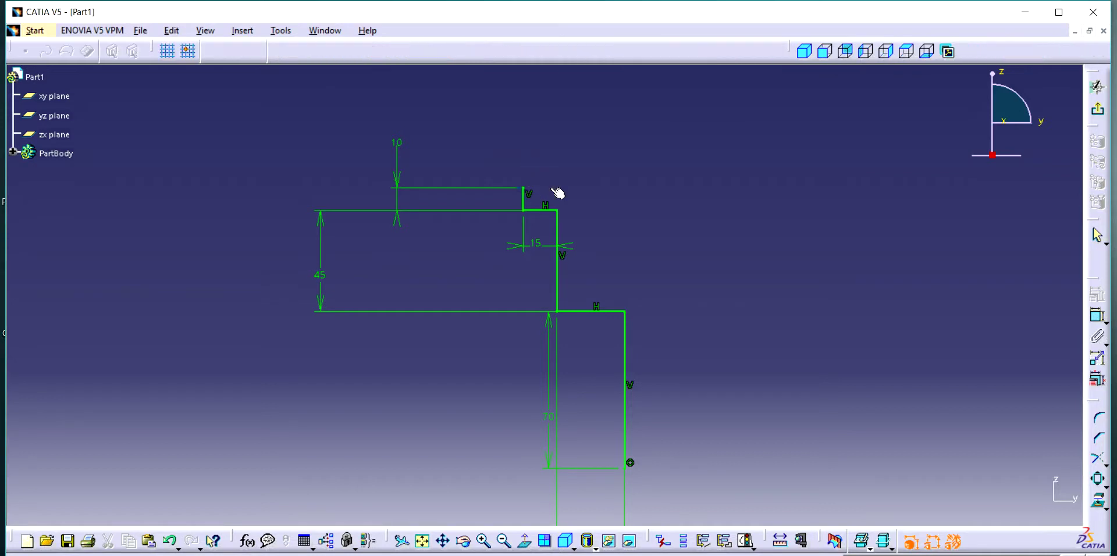
pyautogui.click(585, 188)
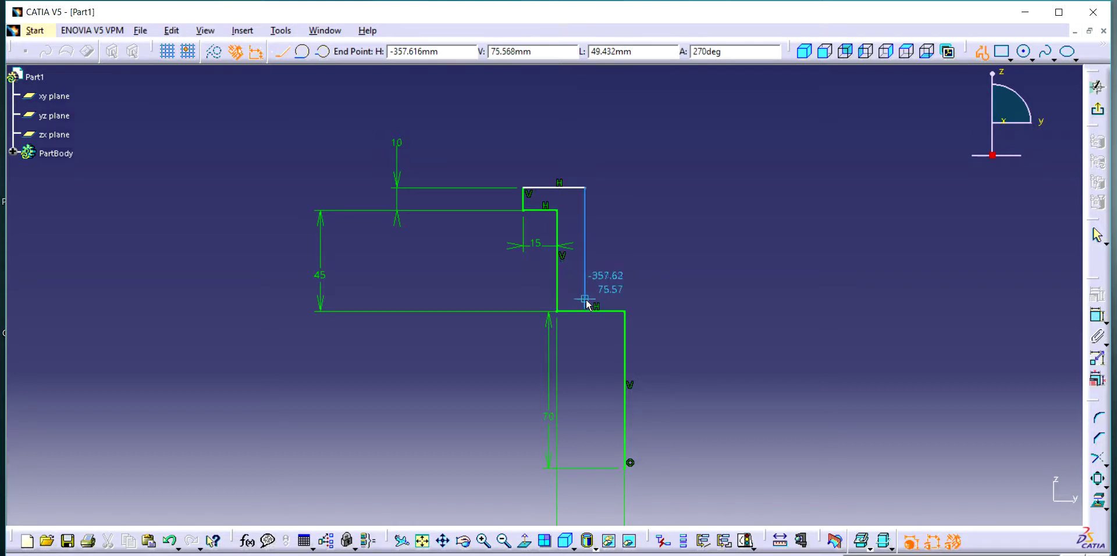
pyautogui.click(585, 288)
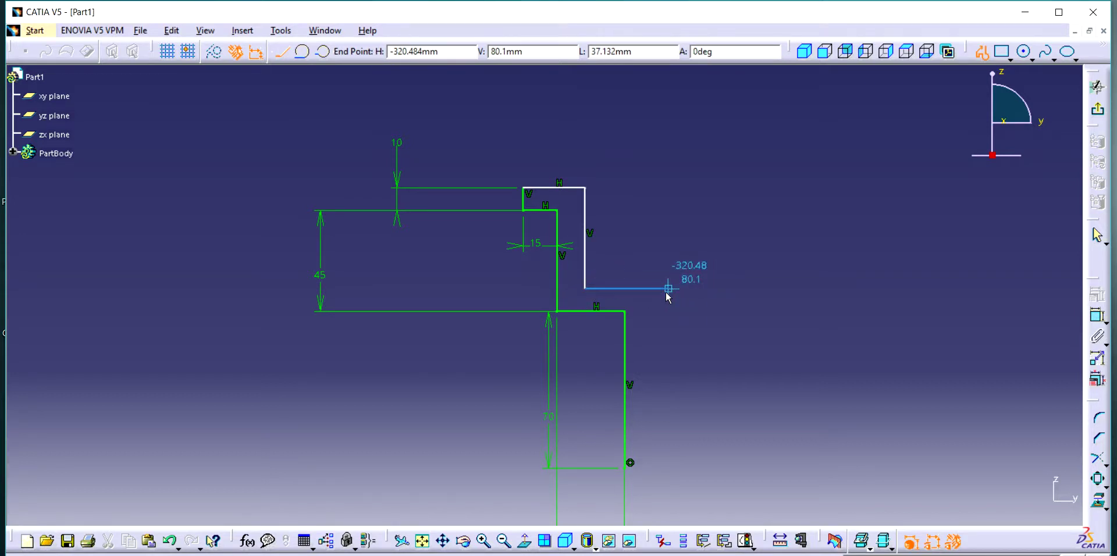
pyautogui.click(665, 291)
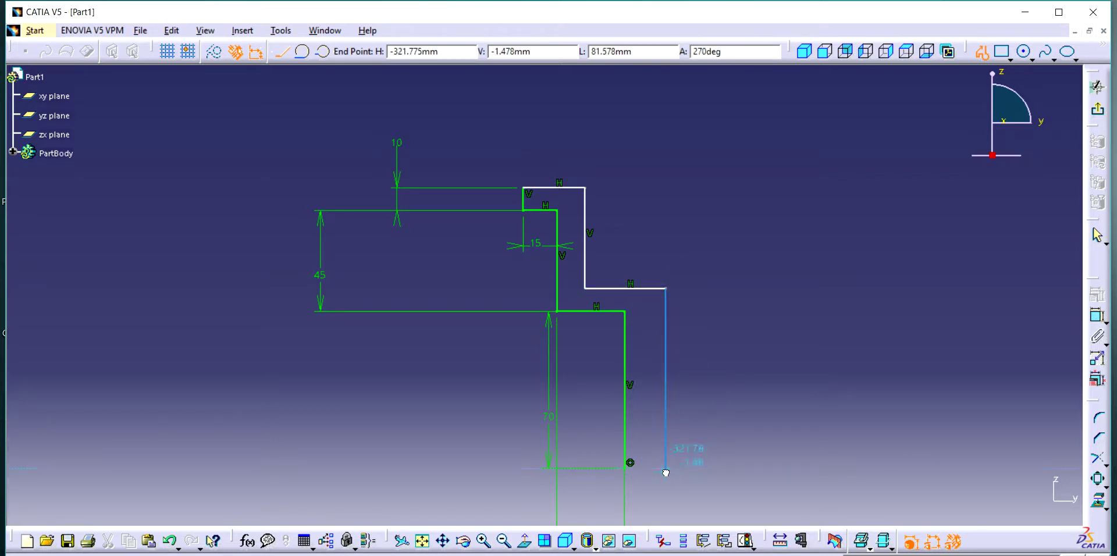
# Redo the final vertical segment down to the base level after undoing a wrong one
pyautogui.click(666, 472)
pyautogui.hotkey('ctrl', 'z')
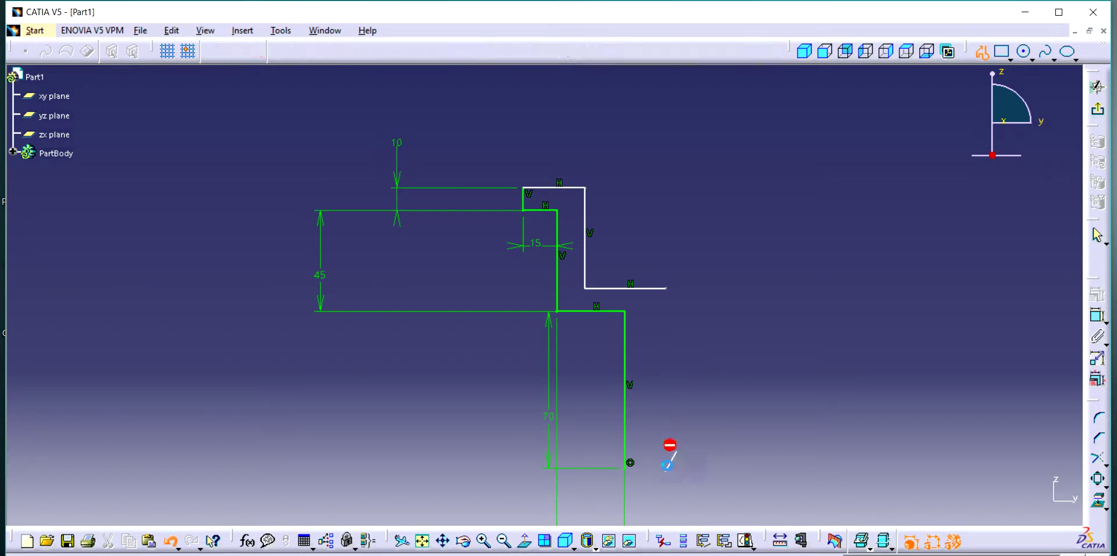
pyautogui.click(662, 468)
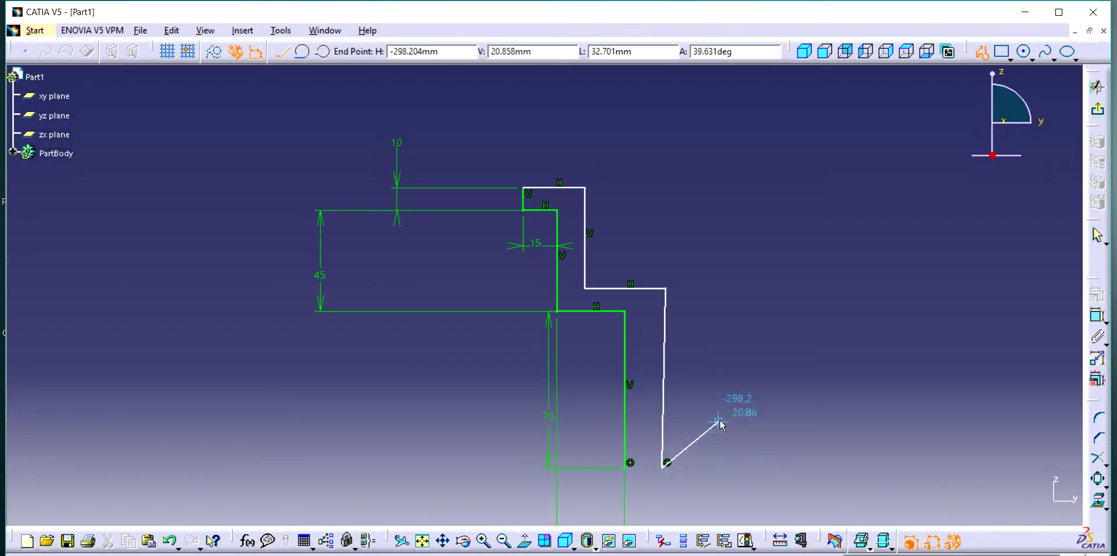
pyautogui.press('Escape')
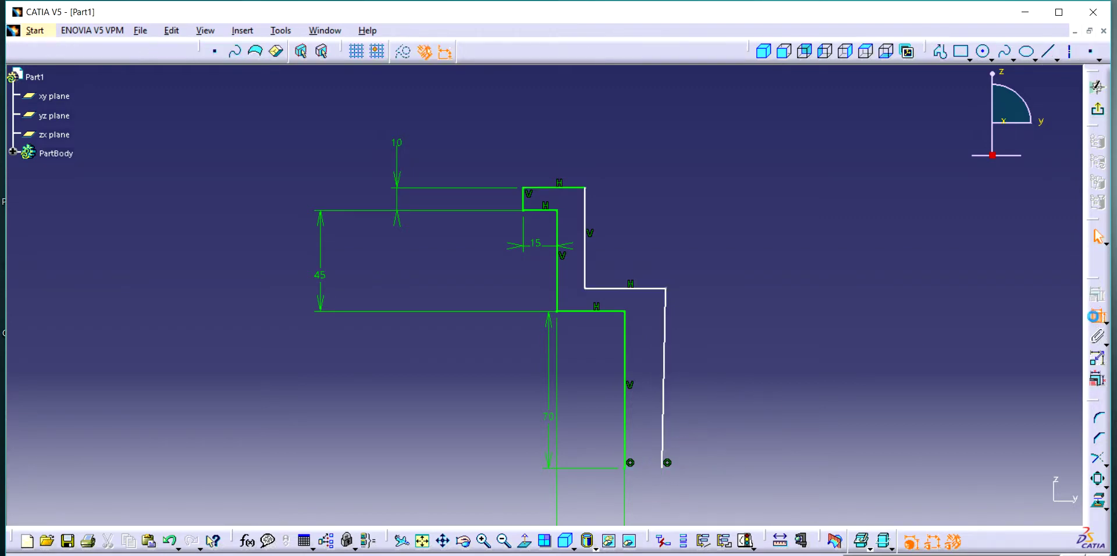
pyautogui.click(1098, 316)
# Set a 10 mm offset between the top horizontal lines and remove the stray 27.384 length dimension
pyautogui.click(552, 188)
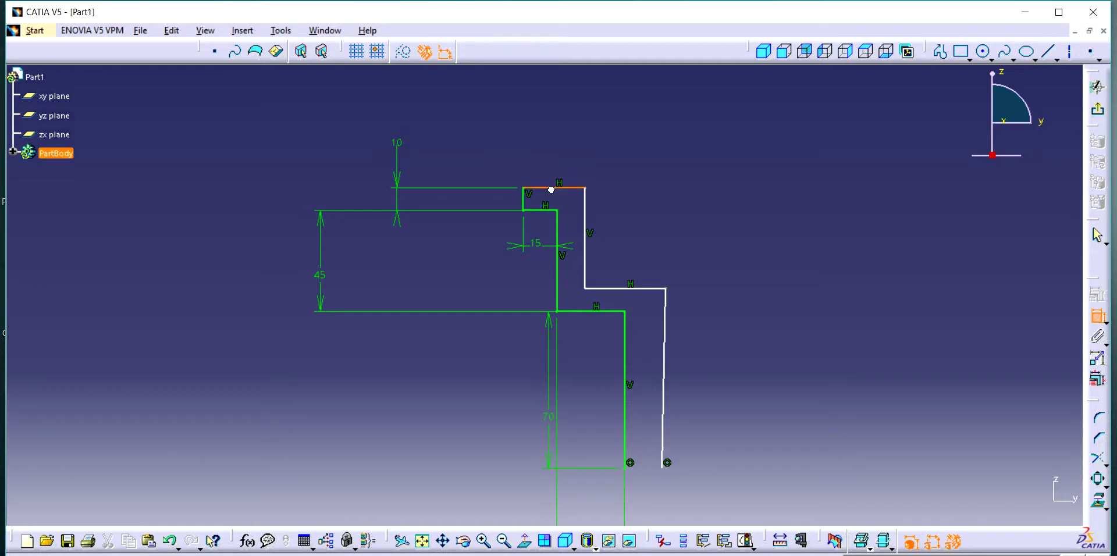
pyautogui.click(545, 210)
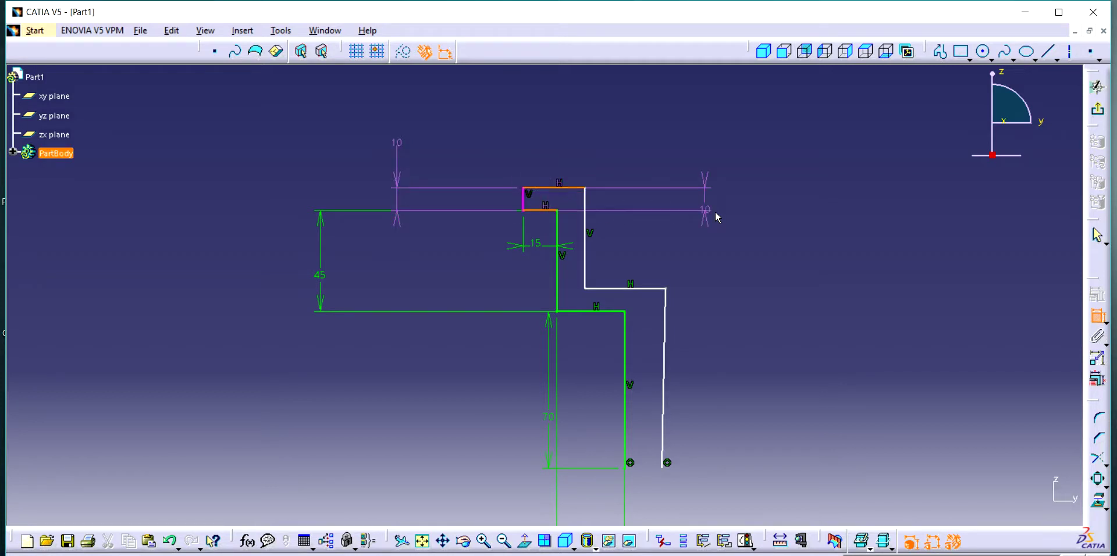
pyautogui.click(715, 213)
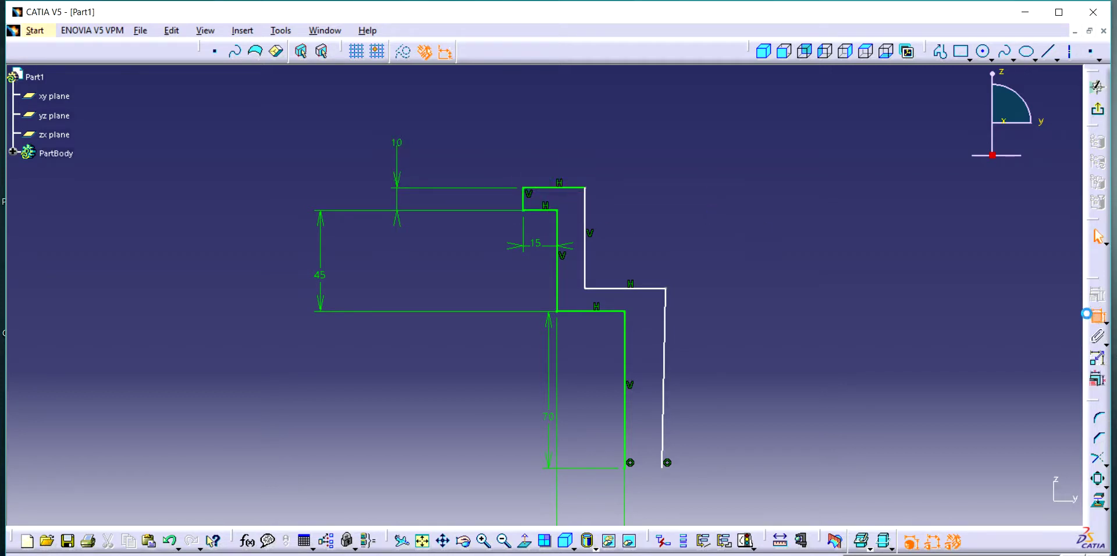
pyautogui.click(567, 188)
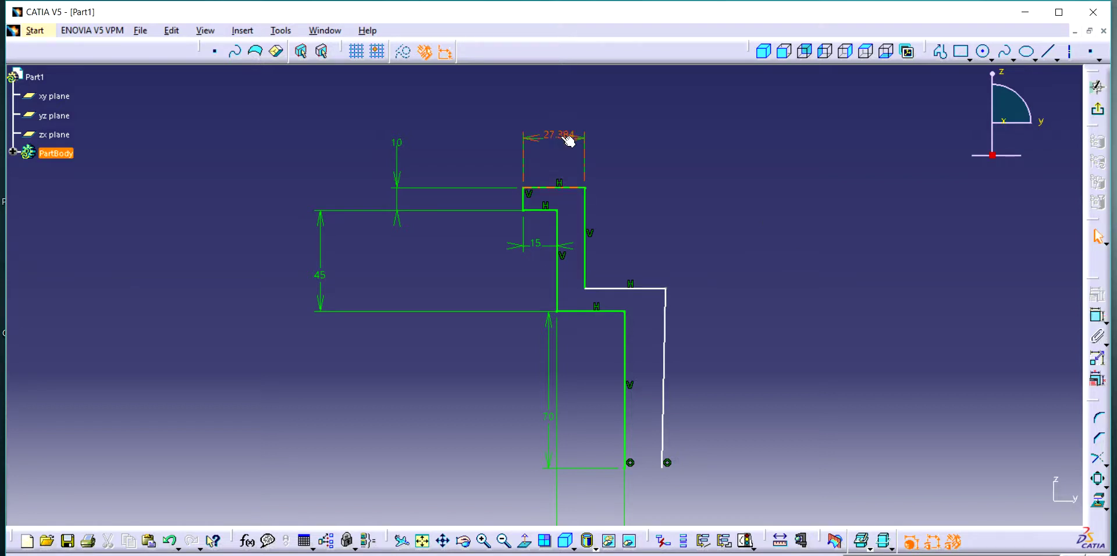
pyautogui.doubleClick(561, 135)
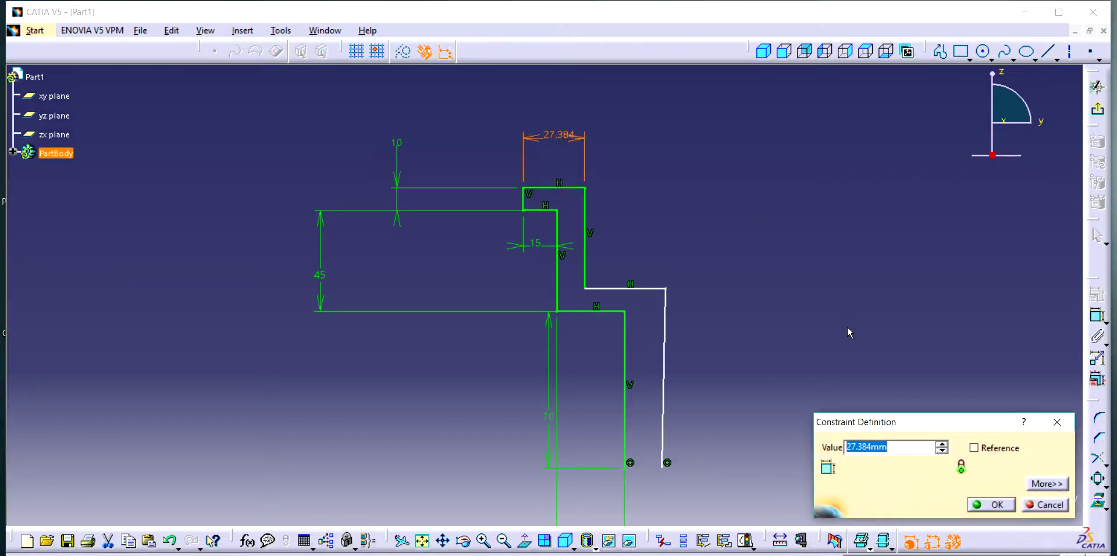
pyautogui.click(1029, 505)
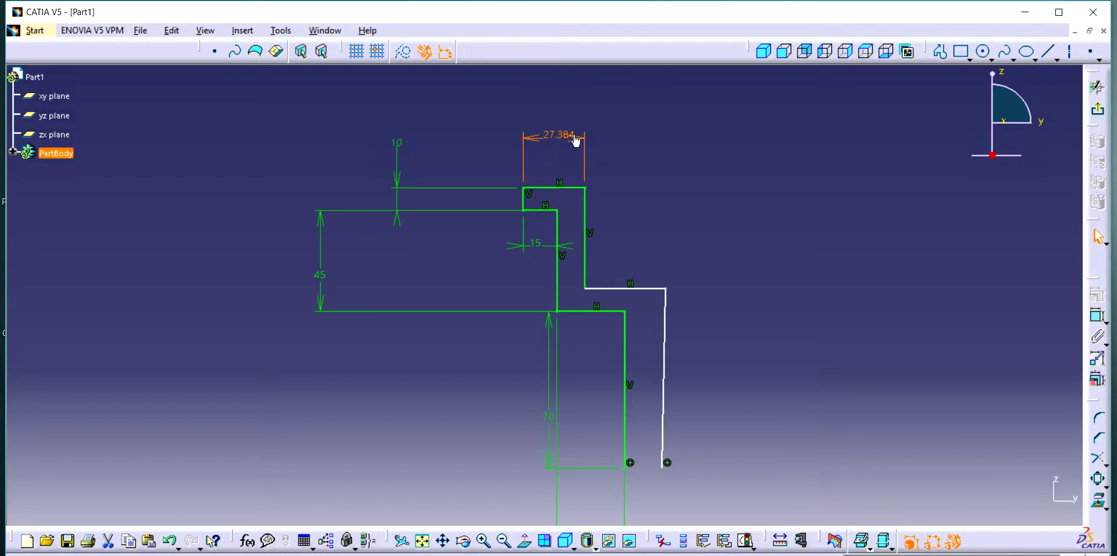
pyautogui.rightClick(578, 137)
pyautogui.click(658, 332)
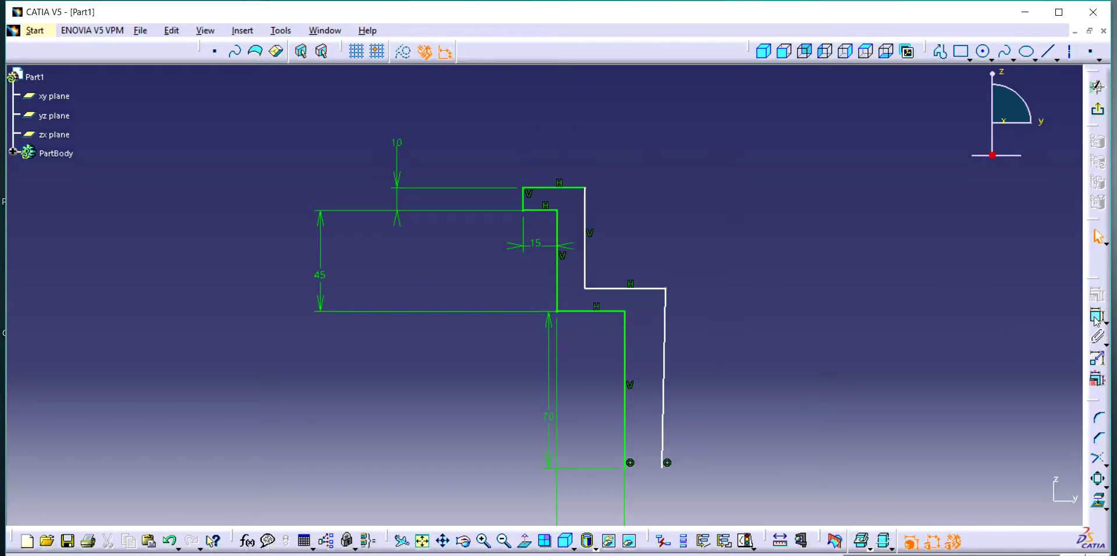
# Space the outer vertical line 10 mm from the inner vertical
pyautogui.click(557, 270)
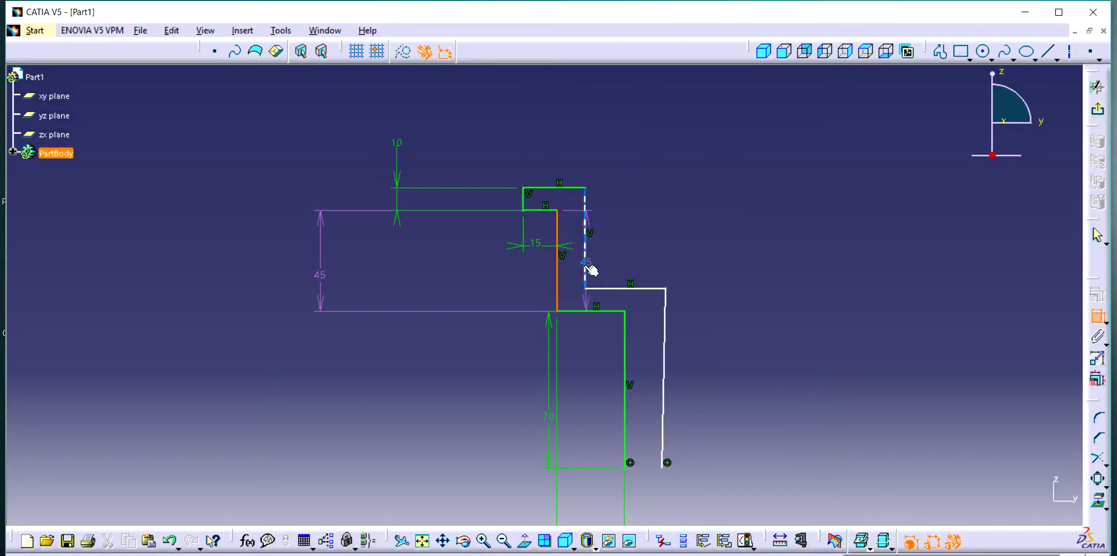
pyautogui.click(584, 271)
pyautogui.doubleClick(568, 121)
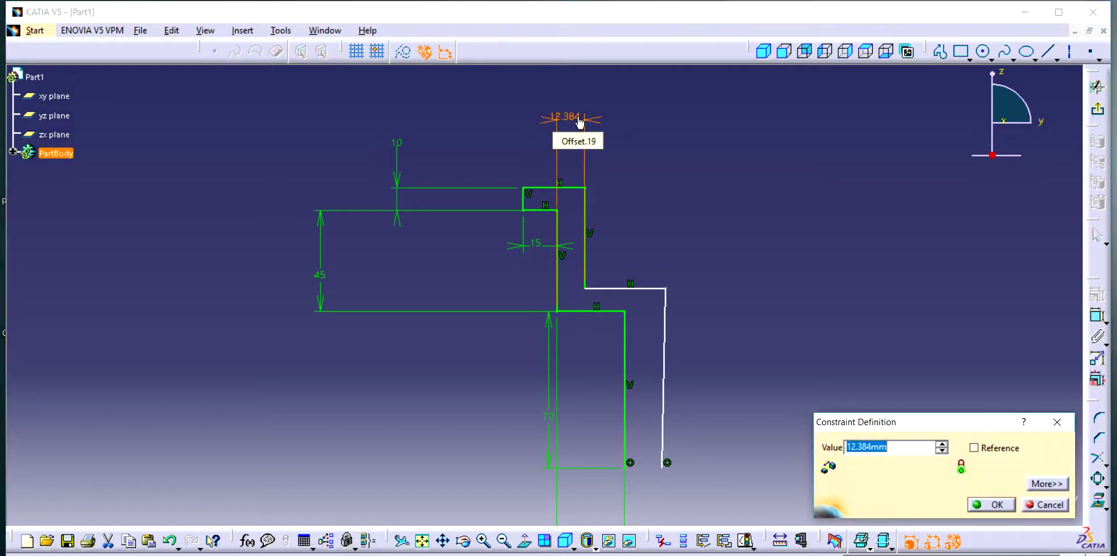
pyautogui.write('10')
pyautogui.press('Return')
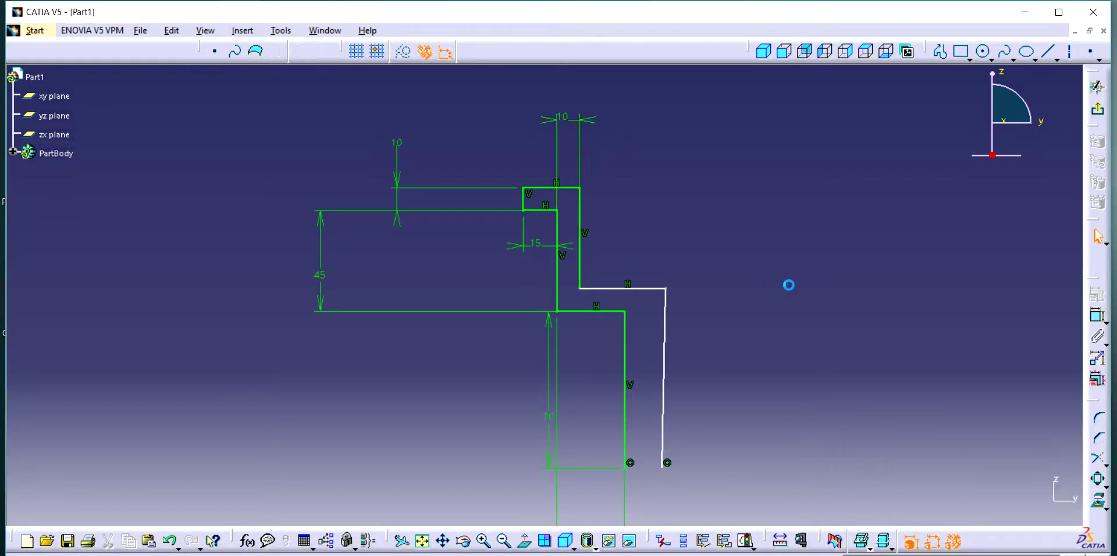
# Set a 10 mm gap between the step's horizontal lines and delete the lower right vertical line
pyautogui.click(1098, 316)
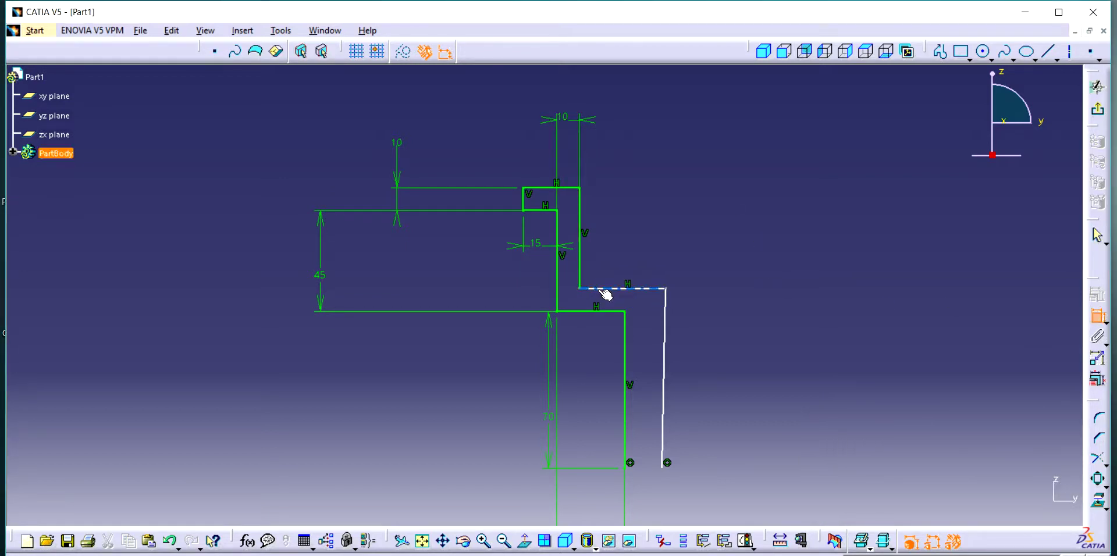
pyautogui.click(605, 288)
pyautogui.click(608, 312)
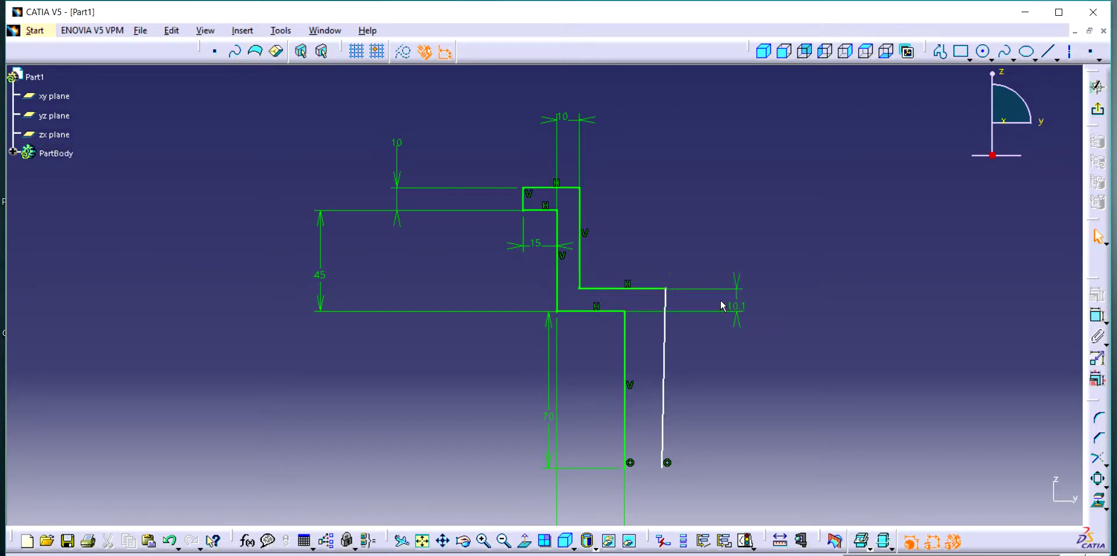
pyautogui.doubleClick(732, 305)
pyautogui.write('10')
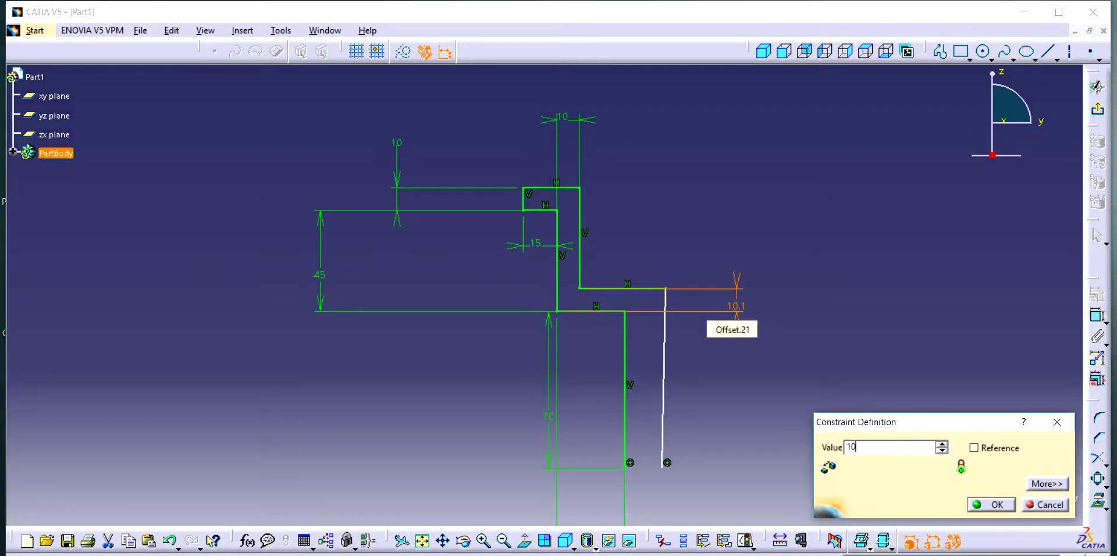
pyautogui.press('Return')
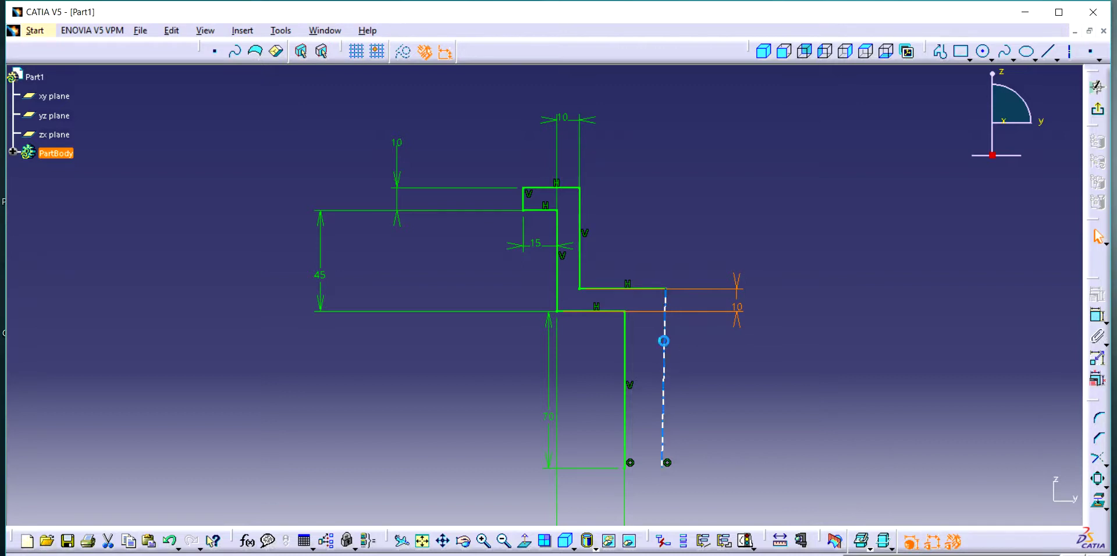
pyautogui.rightClick(664, 341)
pyautogui.click(756, 538)
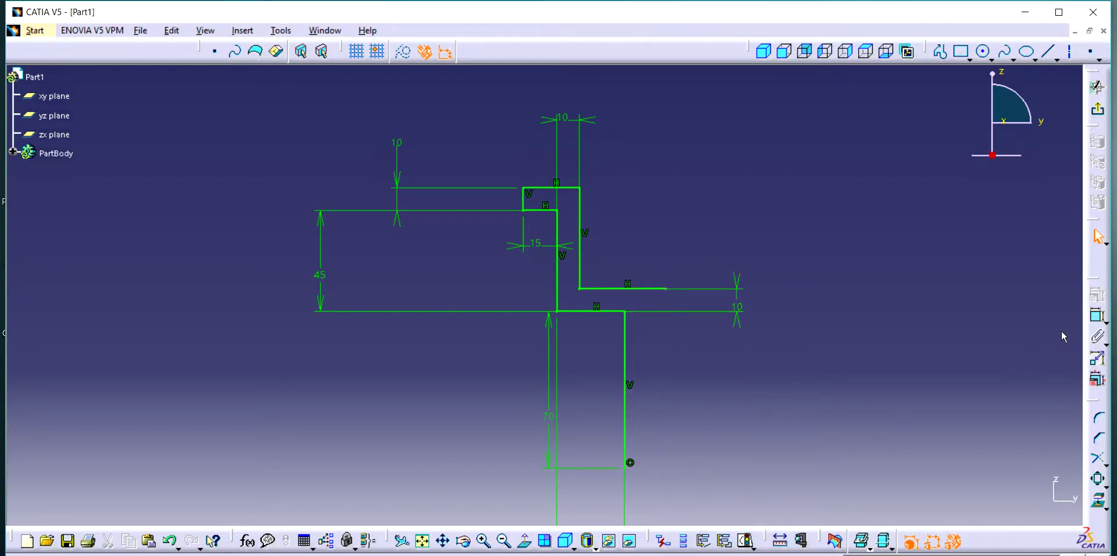
# Draw a vertical line from the step's right end down to the base, undoing the conflicting 80 dimension
pyautogui.click(941, 52)
pyautogui.click(664, 290)
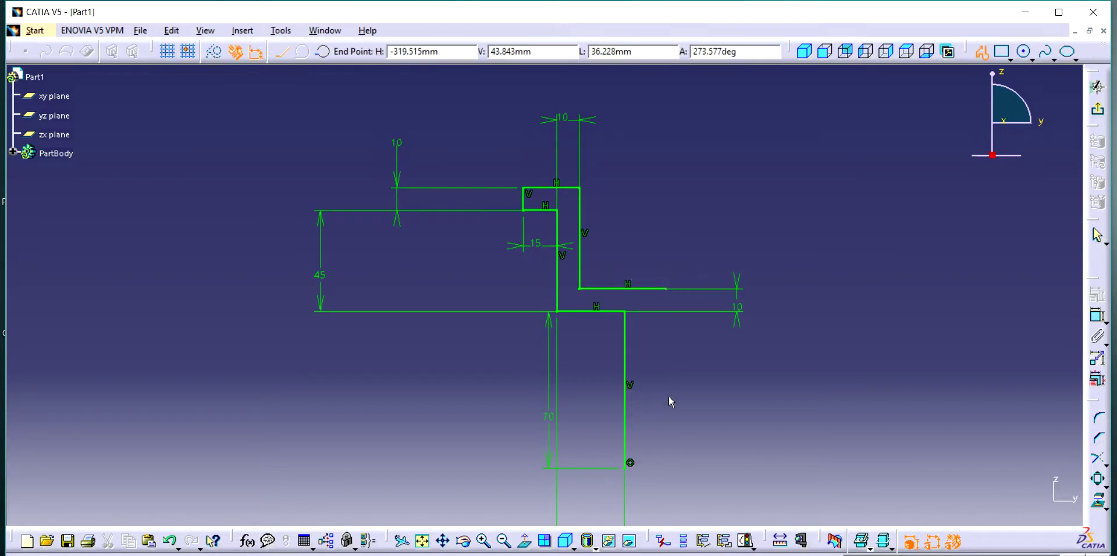
pyautogui.click(668, 468)
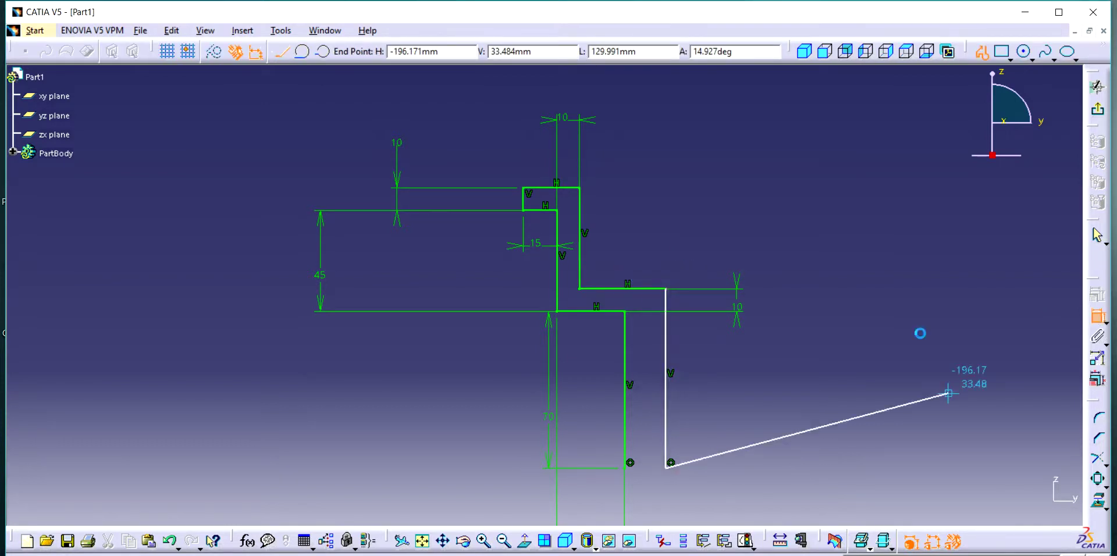
pyautogui.press('Escape')
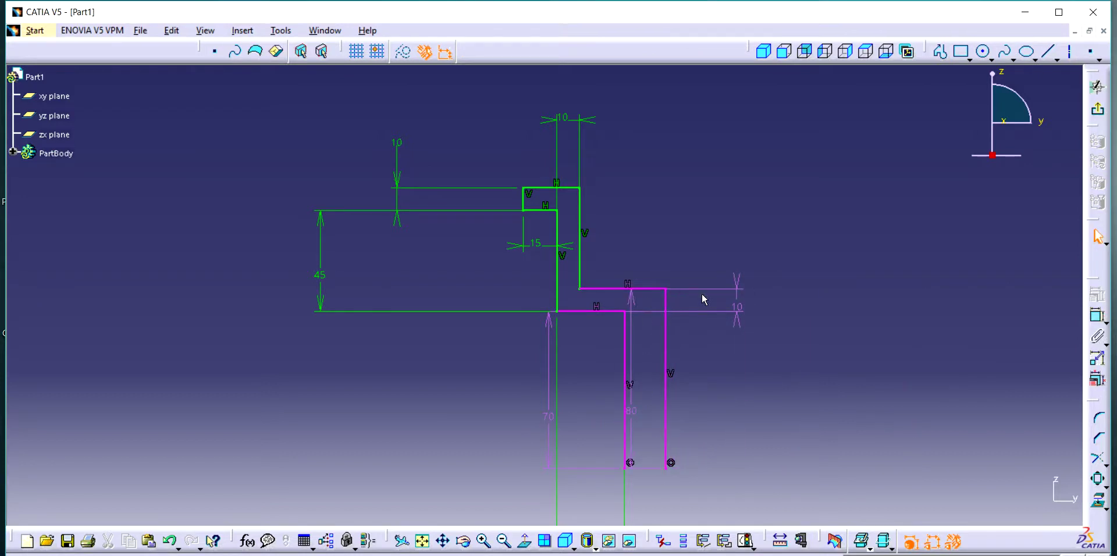
pyautogui.hotkey('ctrl', 'z')
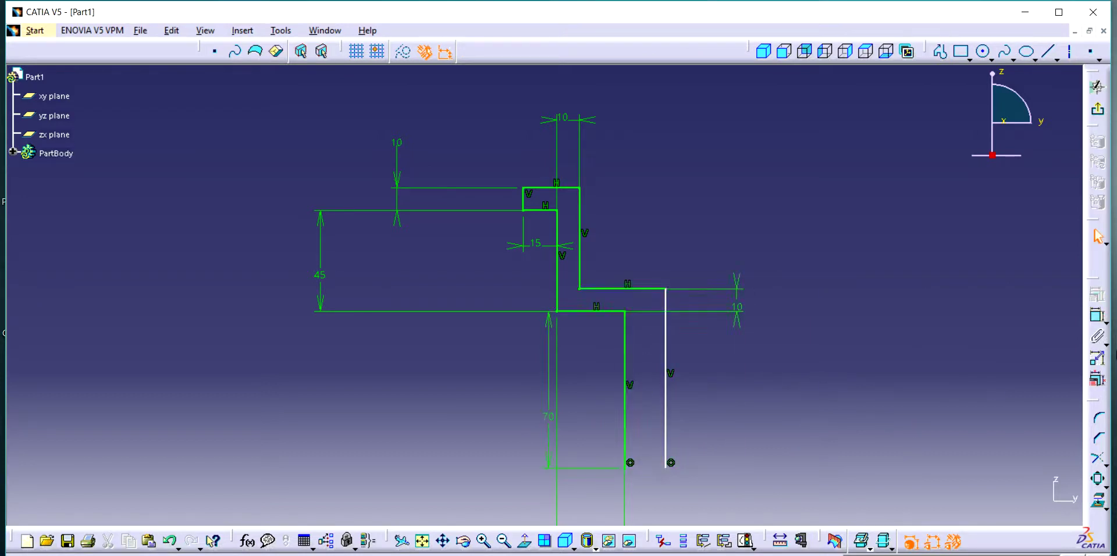
# Set the new outer wall 10 mm from the inner vertical wall
pyautogui.click(1097, 316)
pyautogui.click(625, 435)
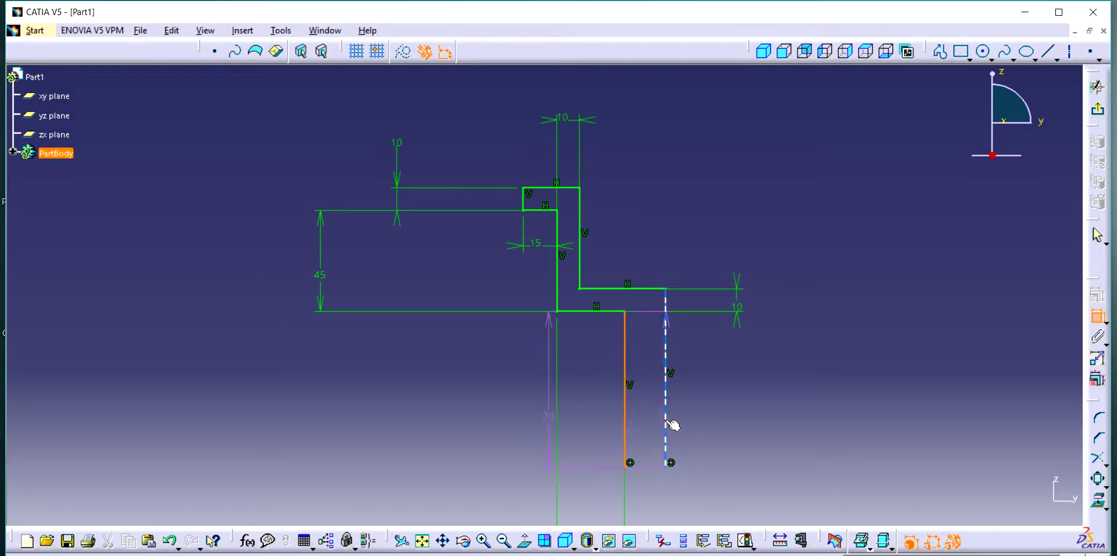
pyautogui.click(666, 416)
pyautogui.doubleClick(690, 197)
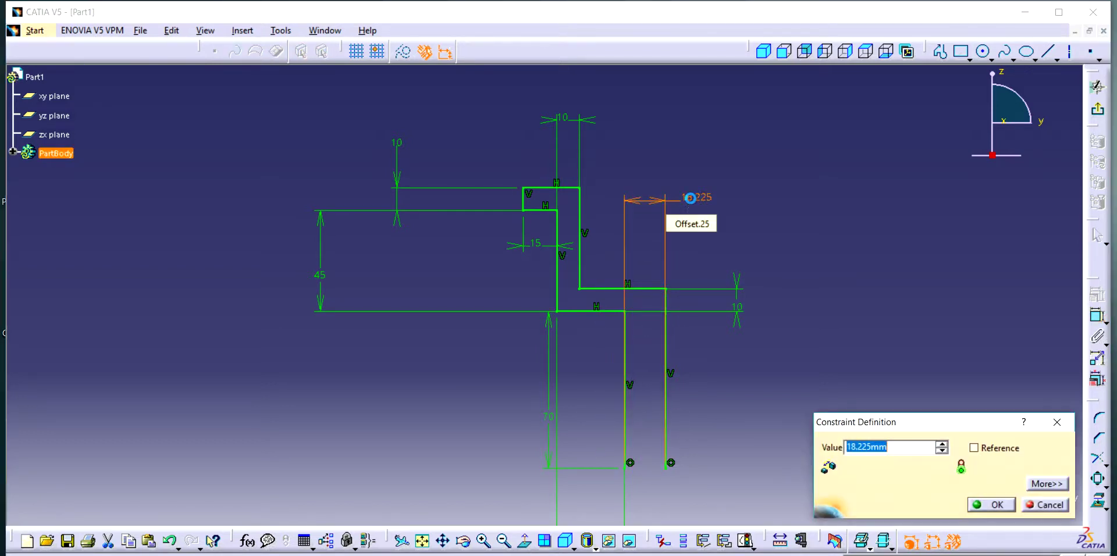
pyautogui.write('10')
pyautogui.press('Return')
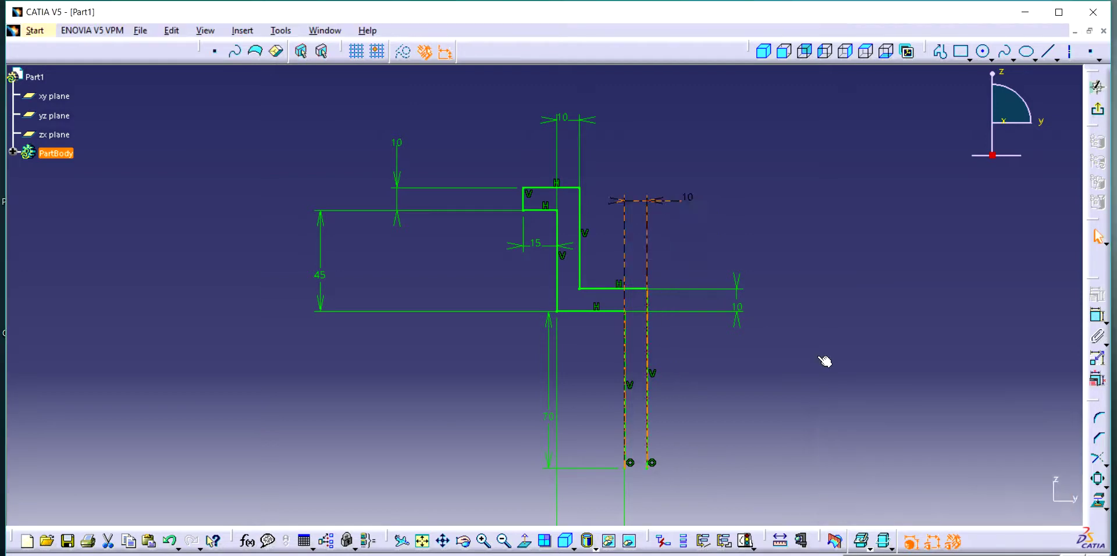
# Fillet the corner between the lower horizontal and long vertical lines with a 10 mm radius
pyautogui.click(1100, 423)
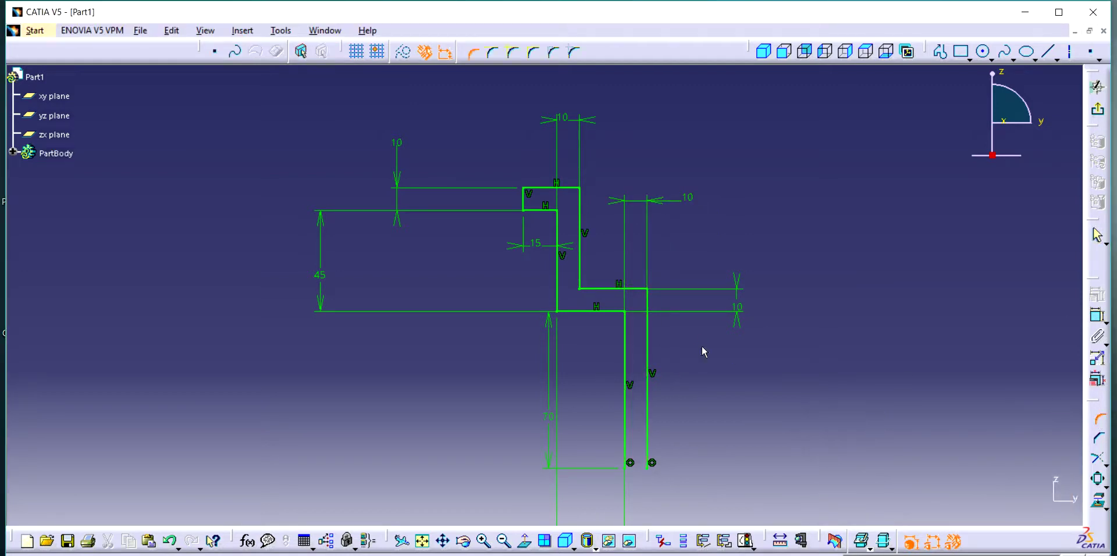
pyautogui.click(649, 302)
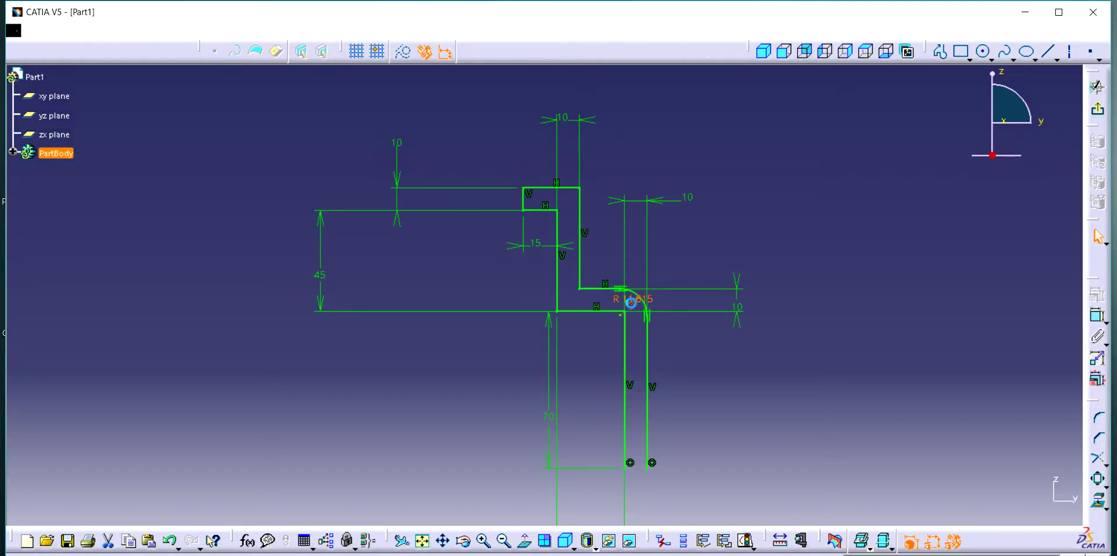
pyautogui.doubleClick(631, 302)
pyautogui.write('10')
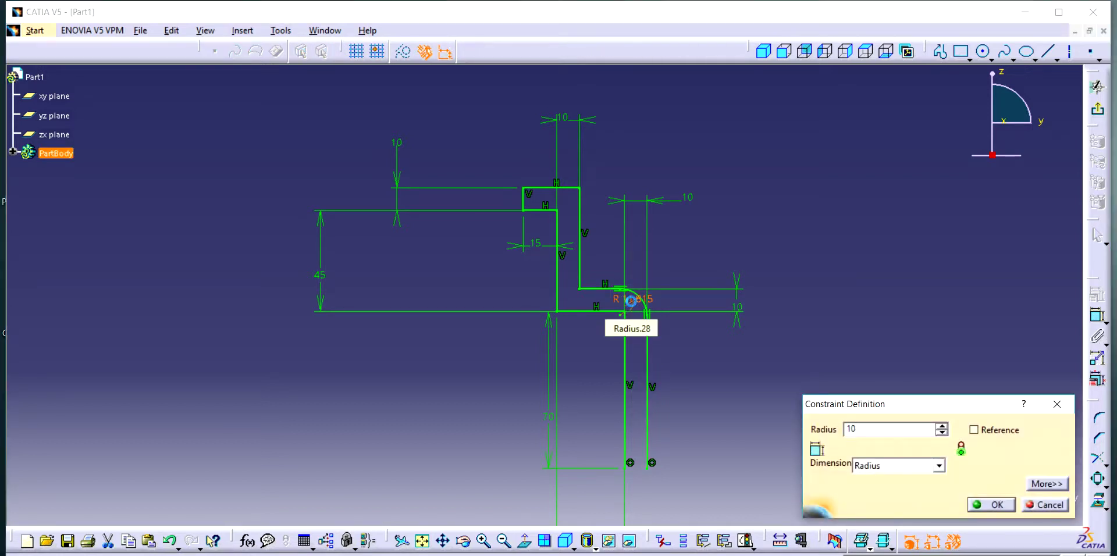
pyautogui.press('Return')
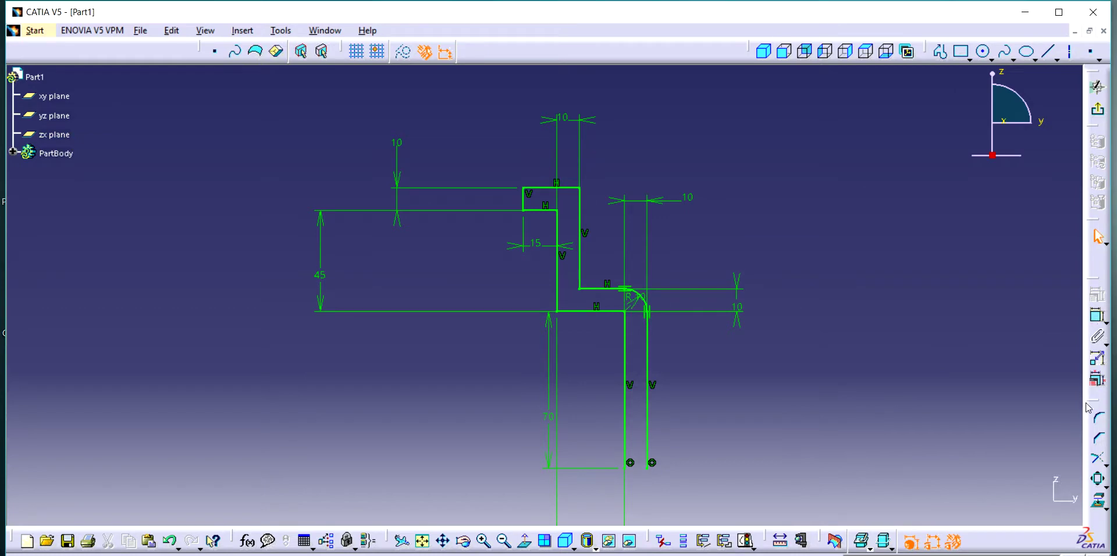
# Round the adjacent corner at 10 mm radius, accepting the constraint-conversion warnings
pyautogui.click(609, 312)
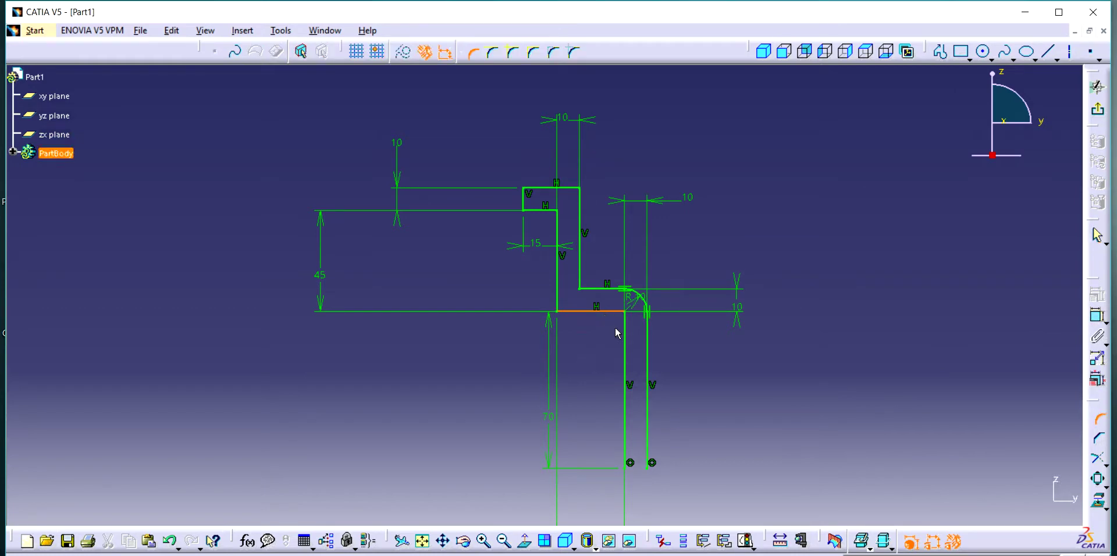
pyautogui.click(617, 347)
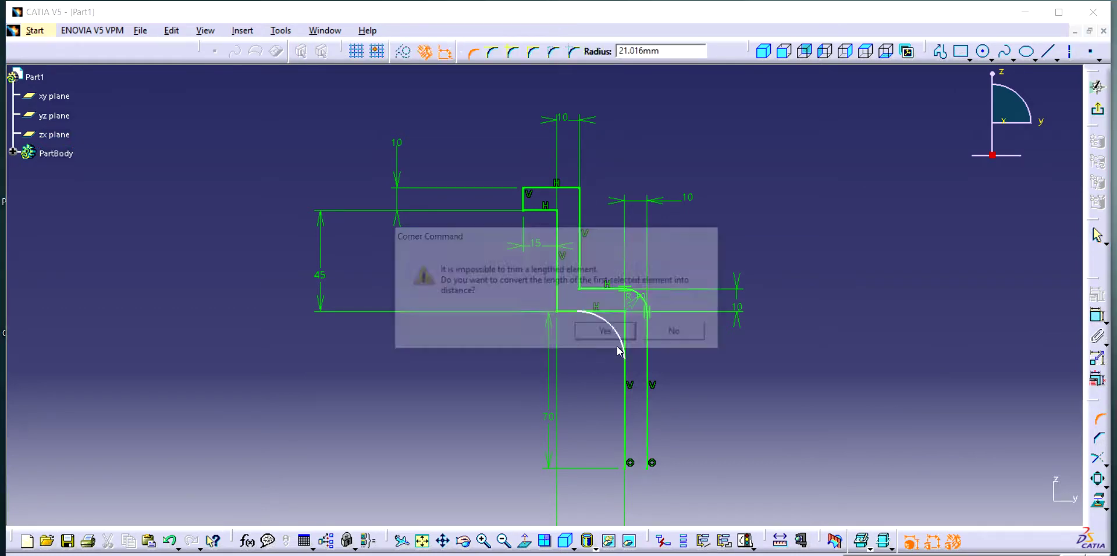
pyautogui.click(609, 337)
pyautogui.click(609, 333)
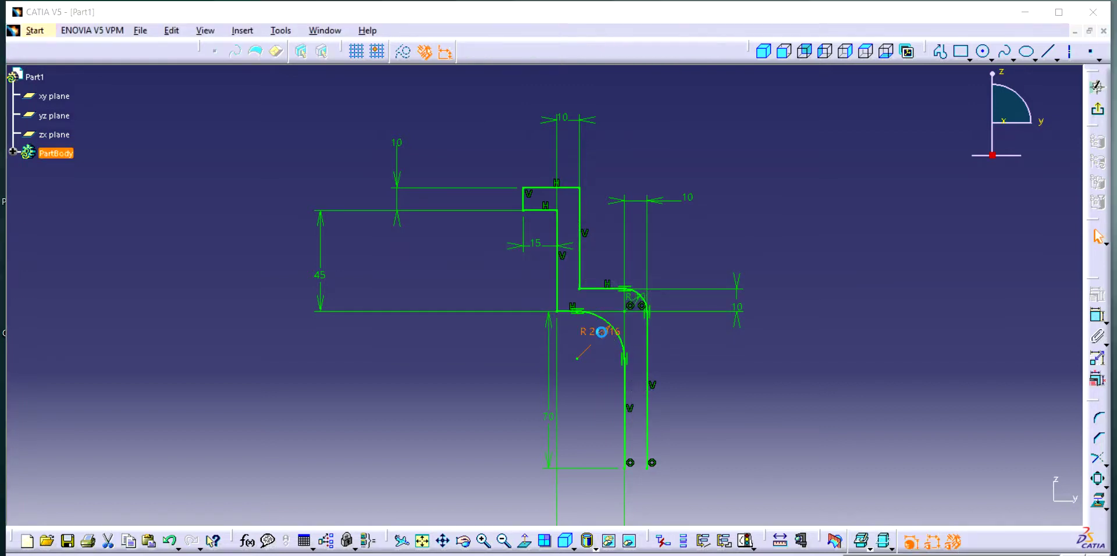
pyautogui.doubleClick(604, 337)
pyautogui.write('10')
pyautogui.press('Return')
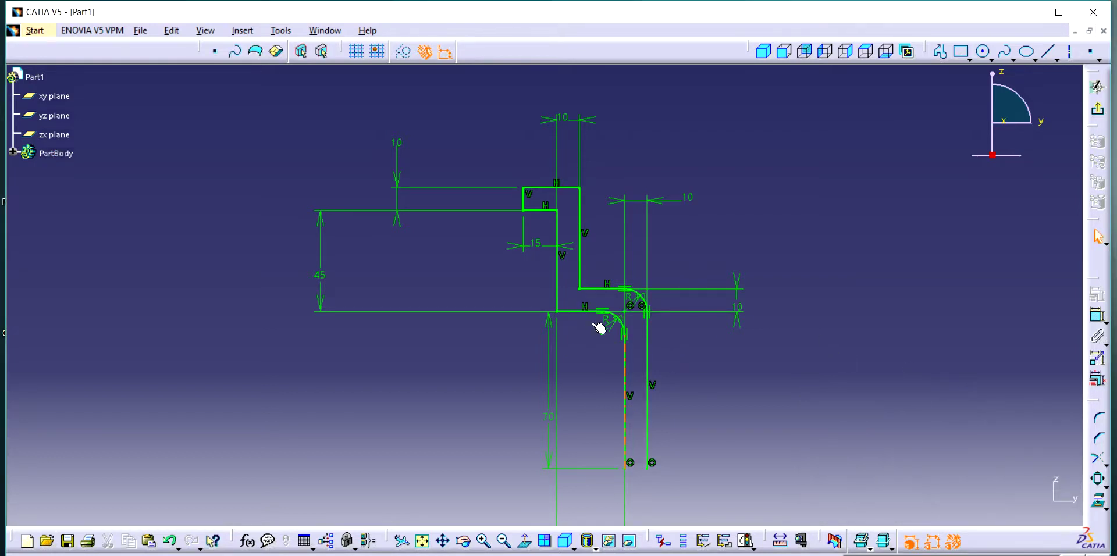
pyautogui.click(1097, 418)
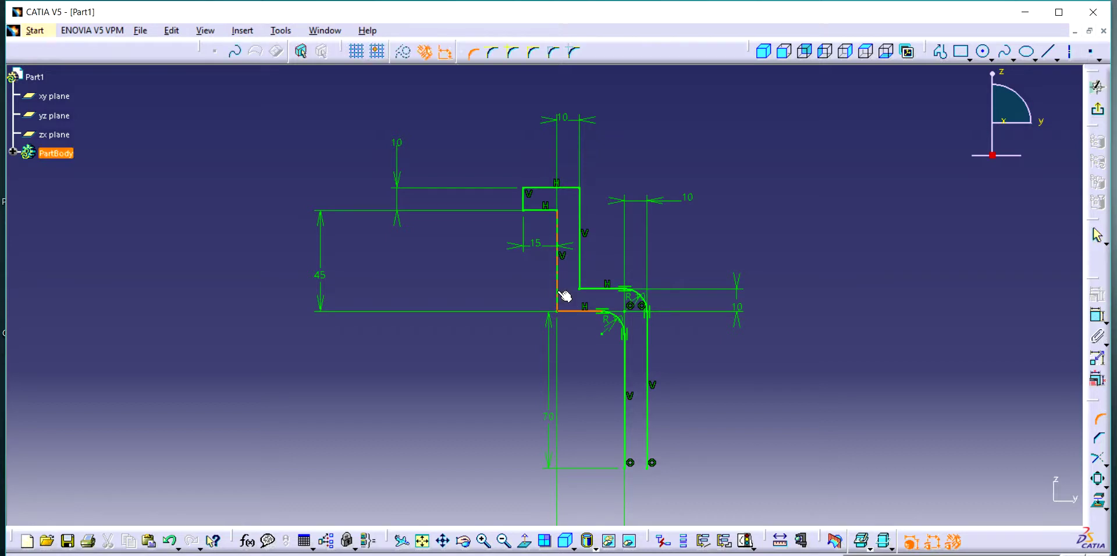
# Round the next two corners, changing radii 9.834 and 11.015 to 10 mm
pyautogui.click(569, 308)
pyautogui.press('Return')
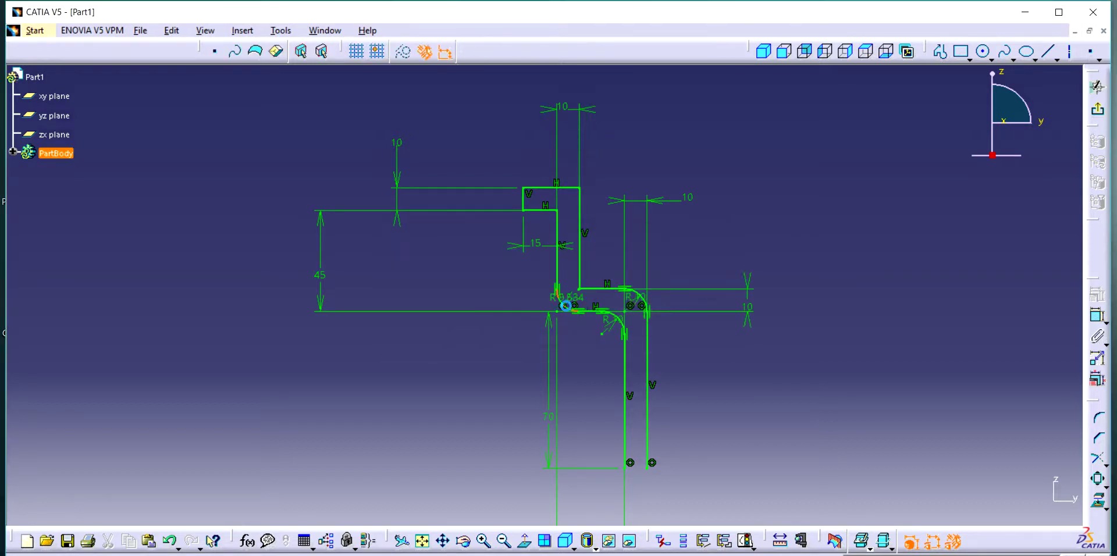
pyautogui.doubleClick(566, 300)
pyautogui.write('10')
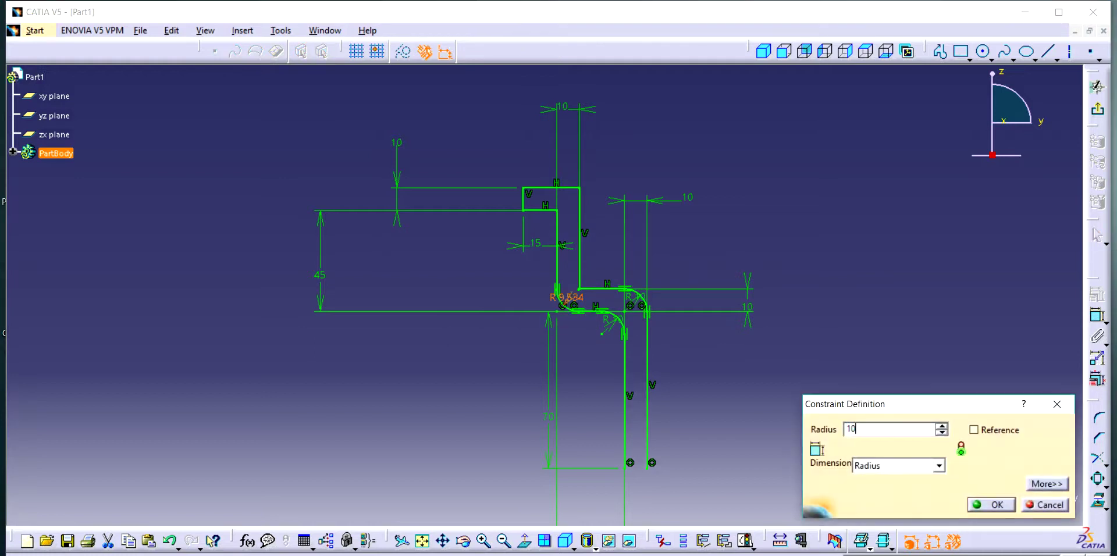
pyautogui.press('Return')
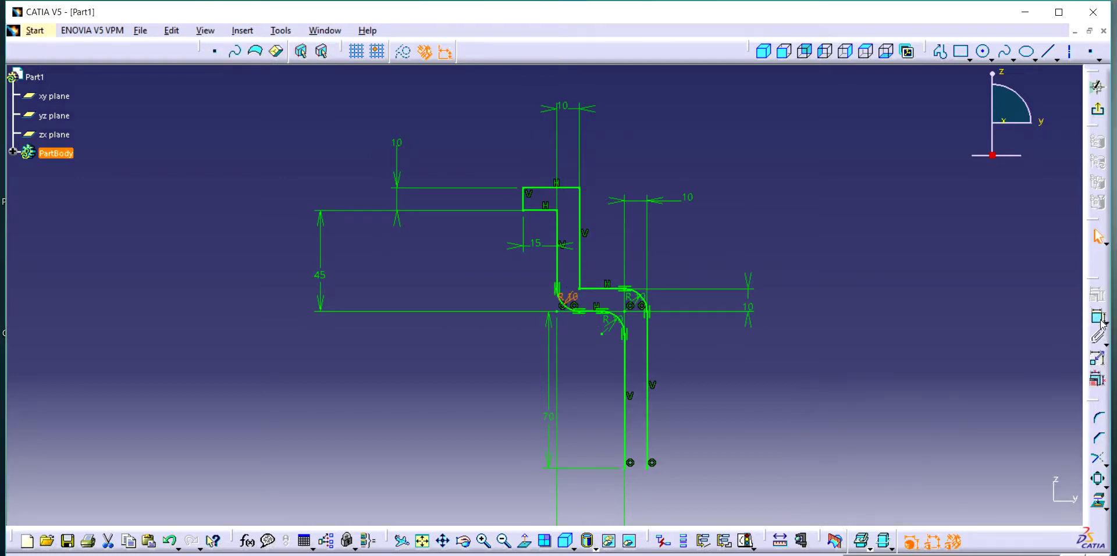
pyautogui.click(1099, 418)
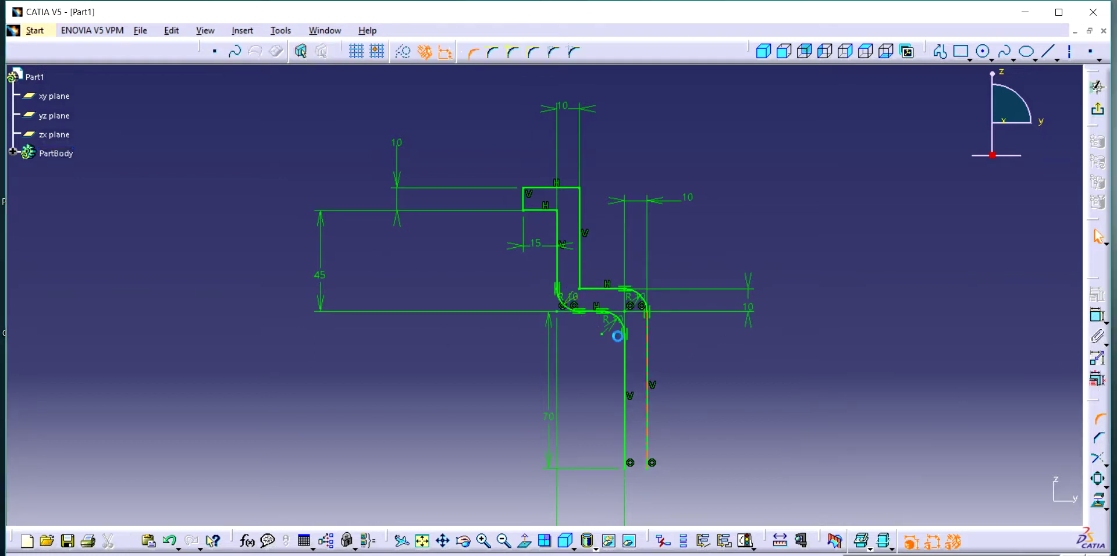
pyautogui.click(582, 284)
pyautogui.click(593, 273)
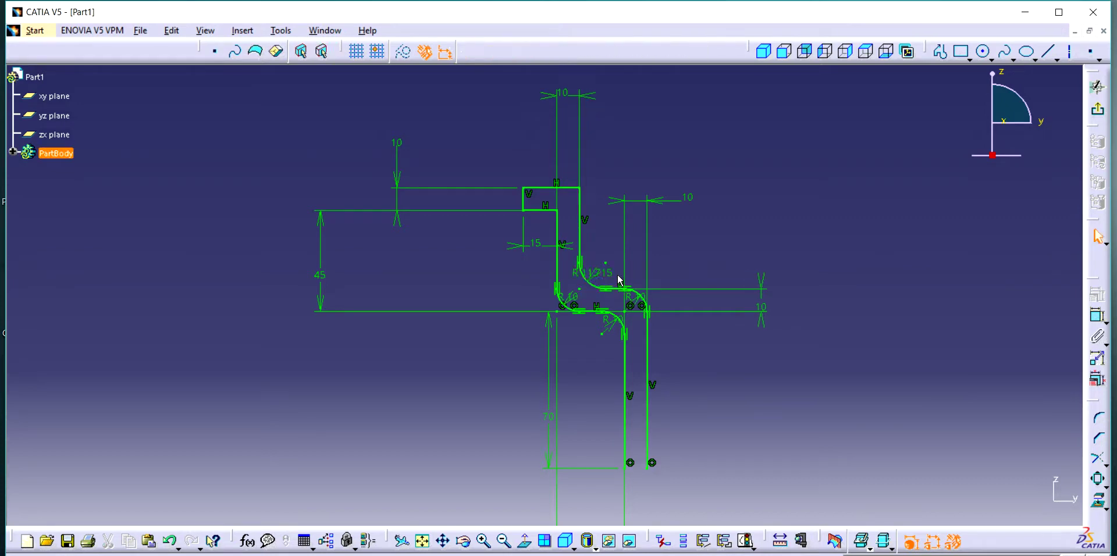
pyautogui.doubleClick(596, 274)
pyautogui.write('0mm')
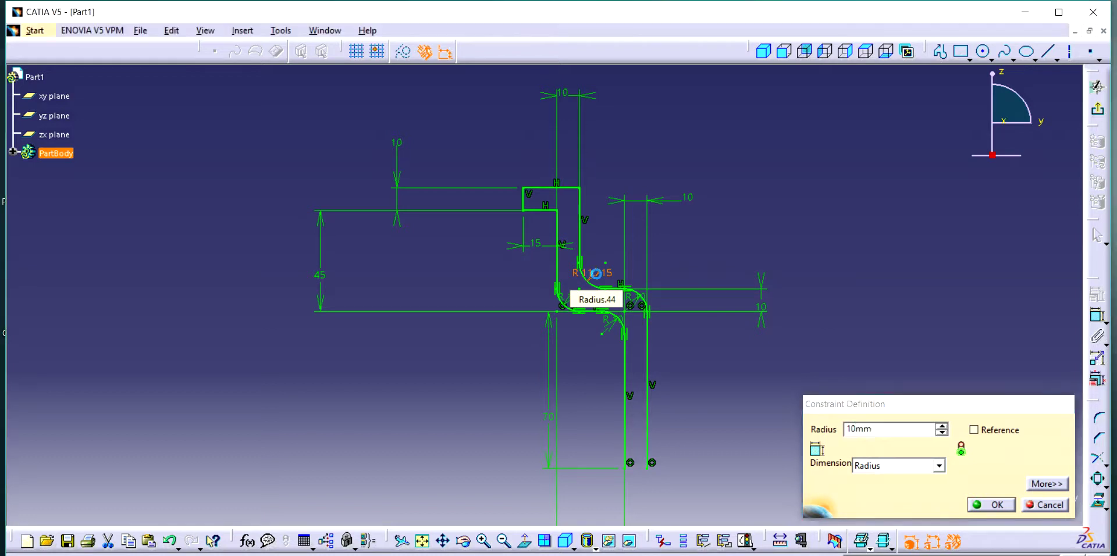
pyautogui.press('Return')
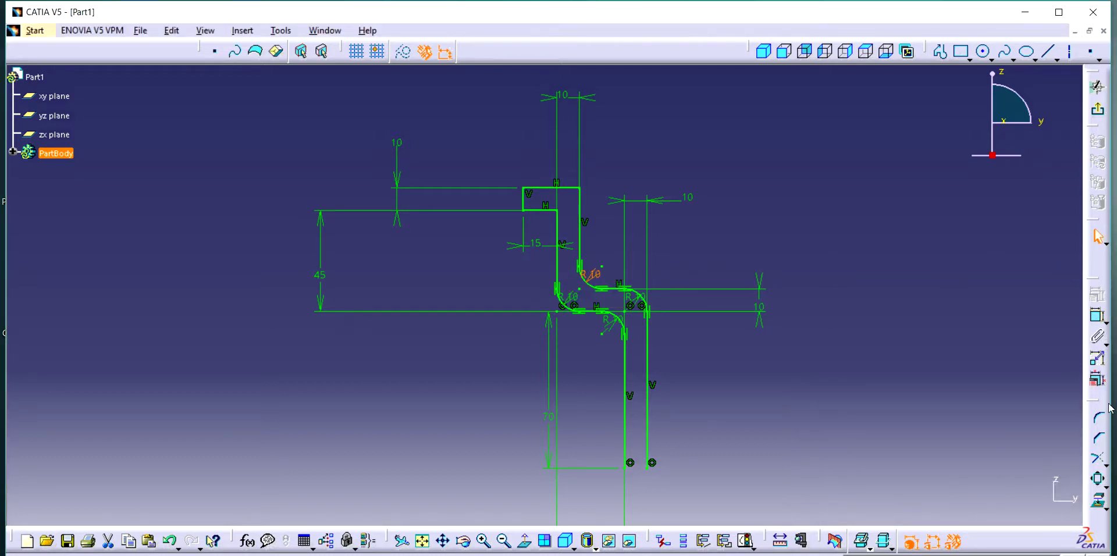
# Round the upper inner and top-right corners, each with a 10 mm radius
pyautogui.click(1099, 418)
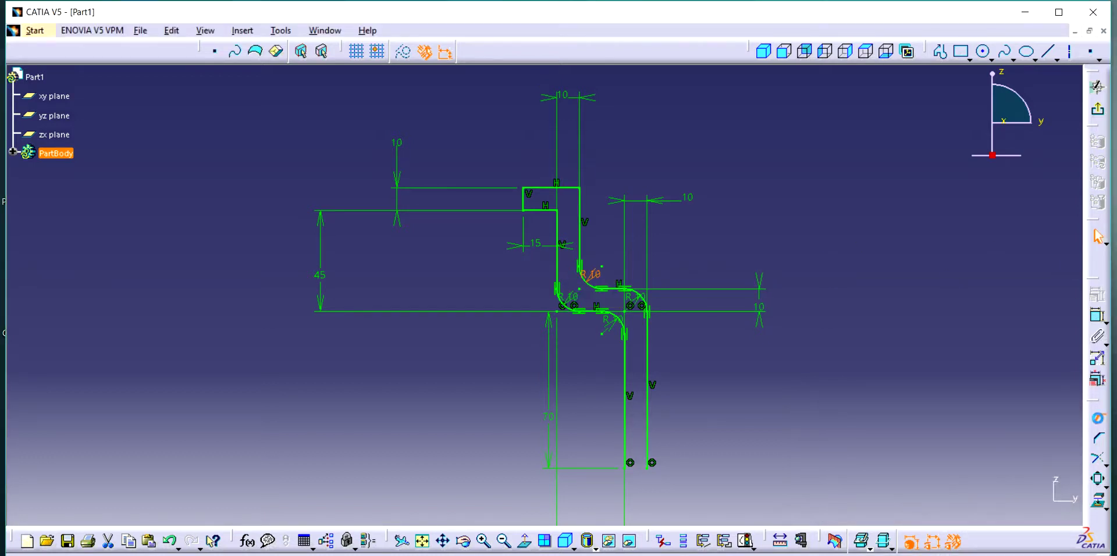
pyautogui.click(558, 221)
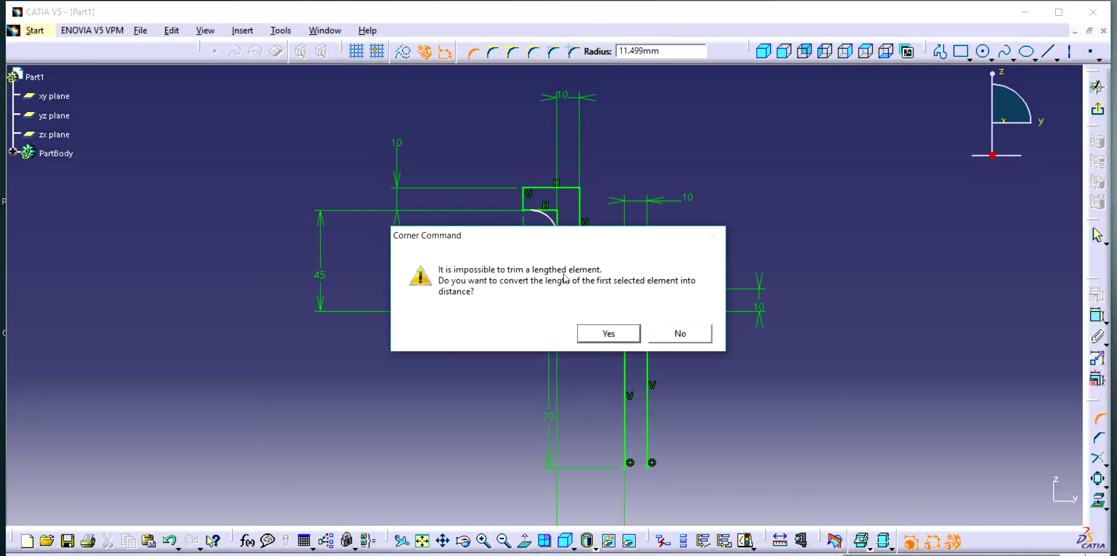
pyautogui.click(620, 335)
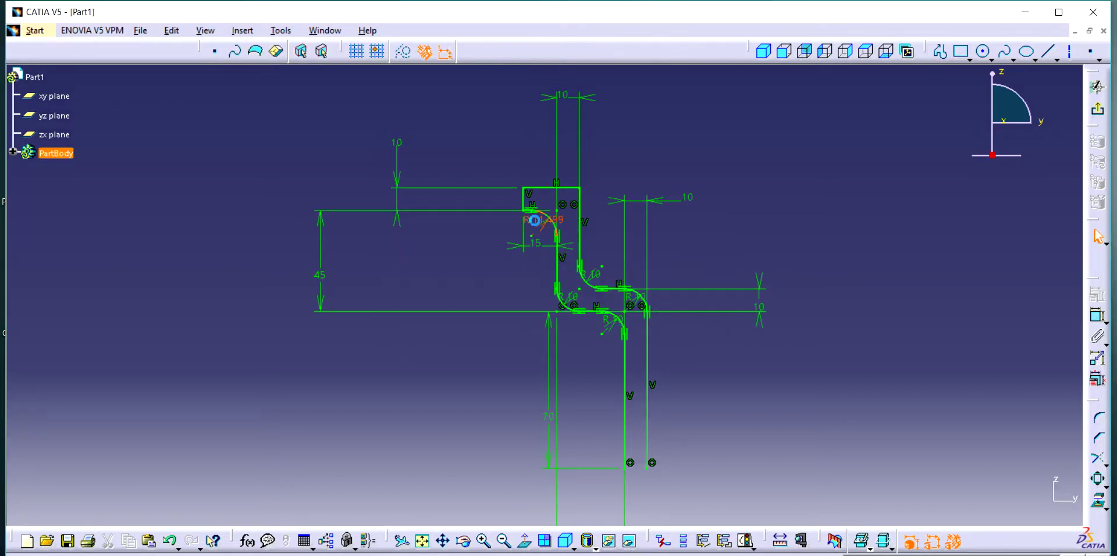
pyautogui.doubleClick(535, 224)
pyautogui.write('10')
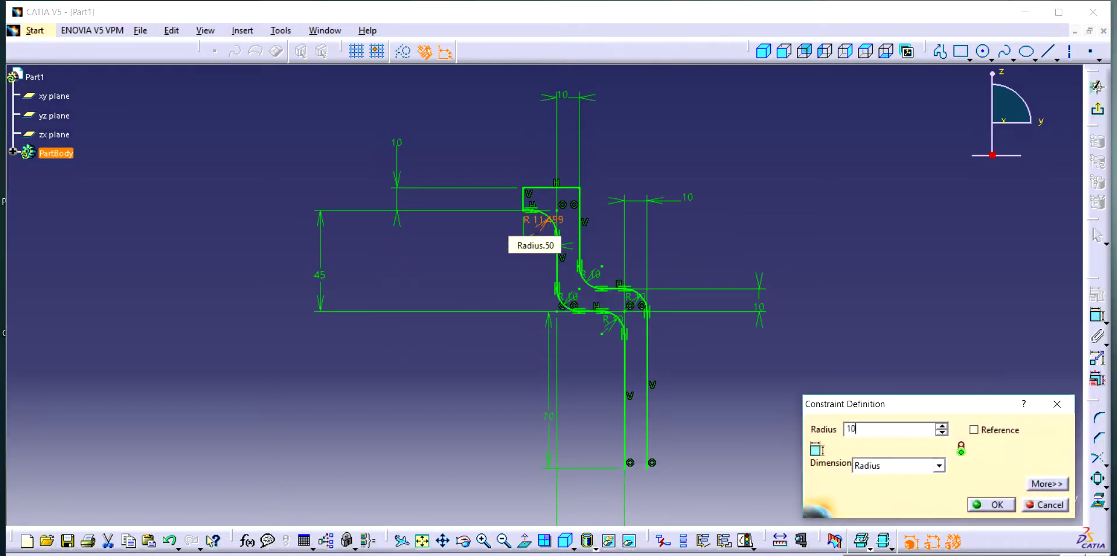
pyautogui.press('Return')
pyautogui.click(1098, 418)
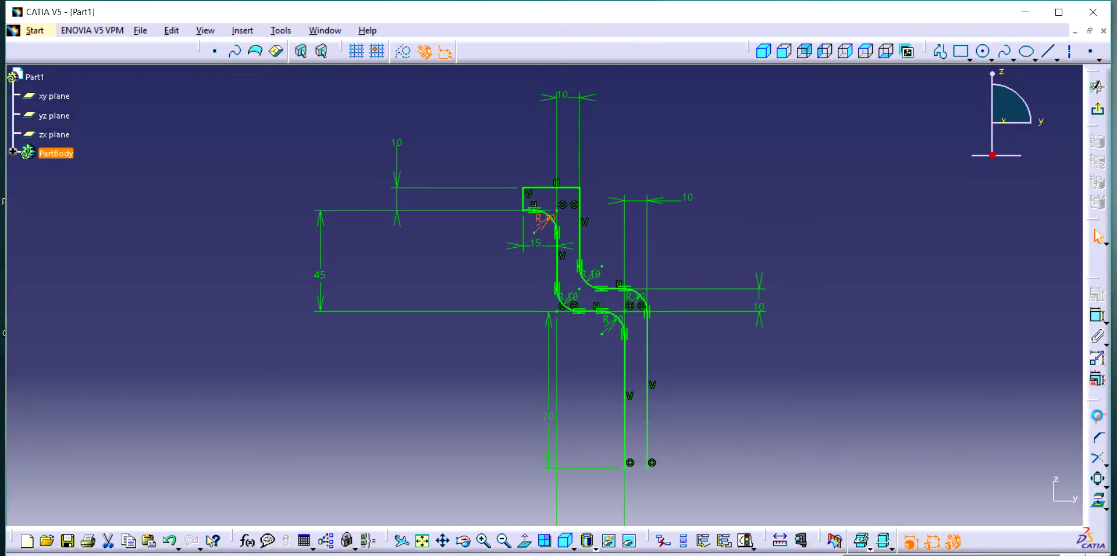
pyautogui.click(578, 204)
pyautogui.click(559, 202)
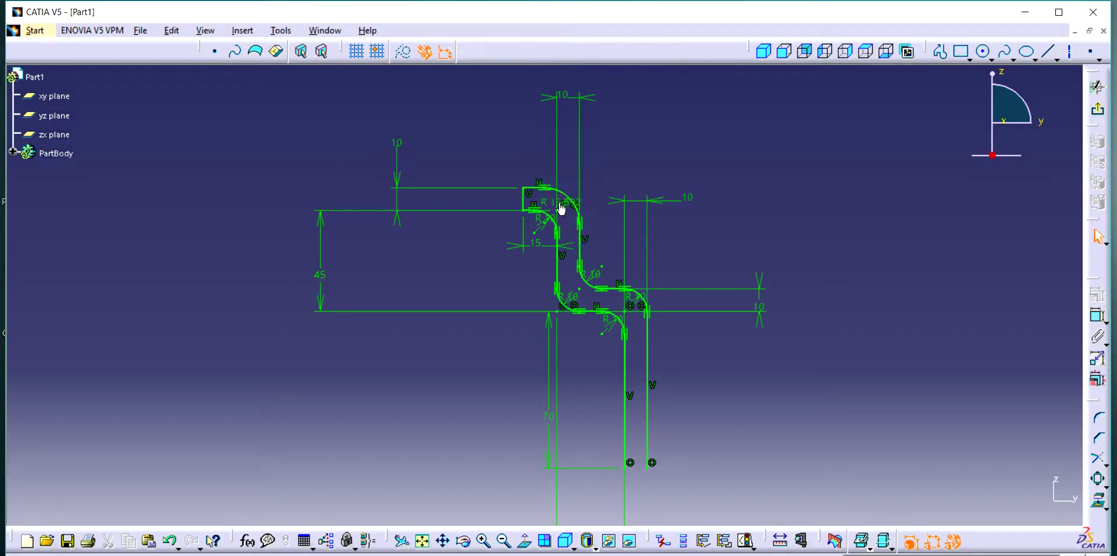
pyautogui.doubleClick(559, 201)
pyautogui.write('10mm')
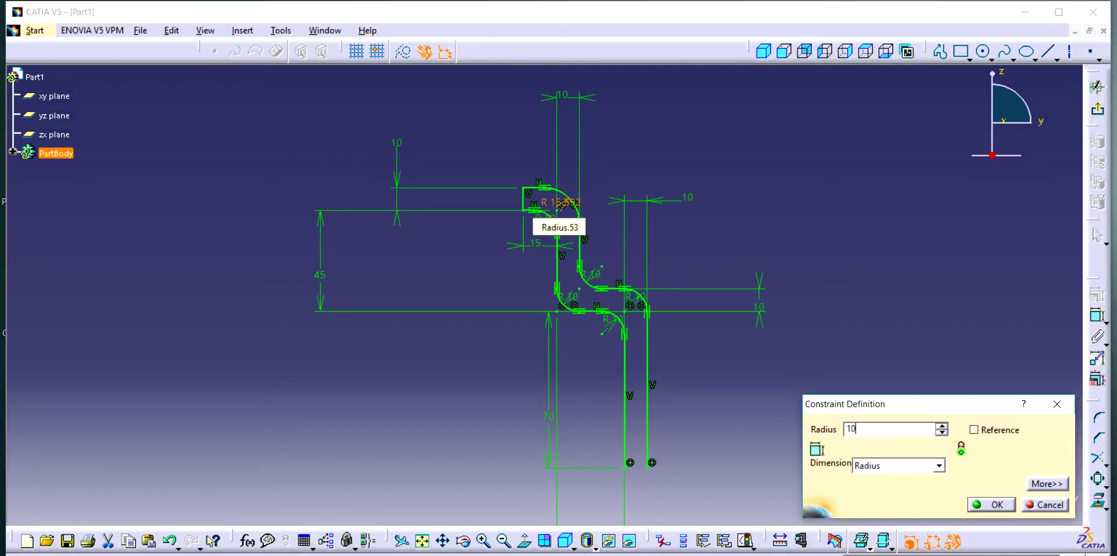
pyautogui.press('Return')
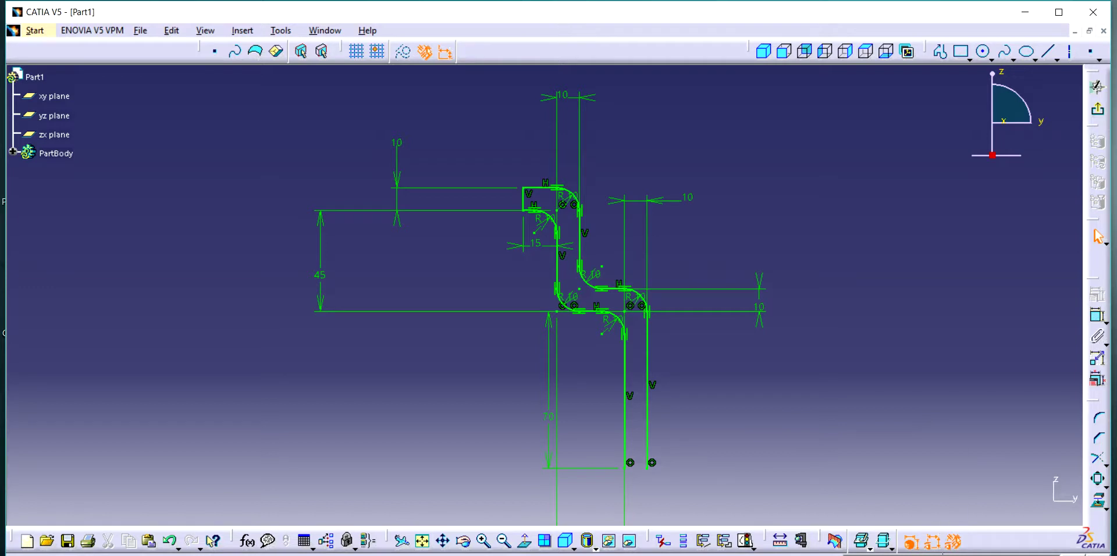
# Change the right, top-right and top 10 mm wall thicknesses to 5 mm
pyautogui.doubleClick(757, 304)
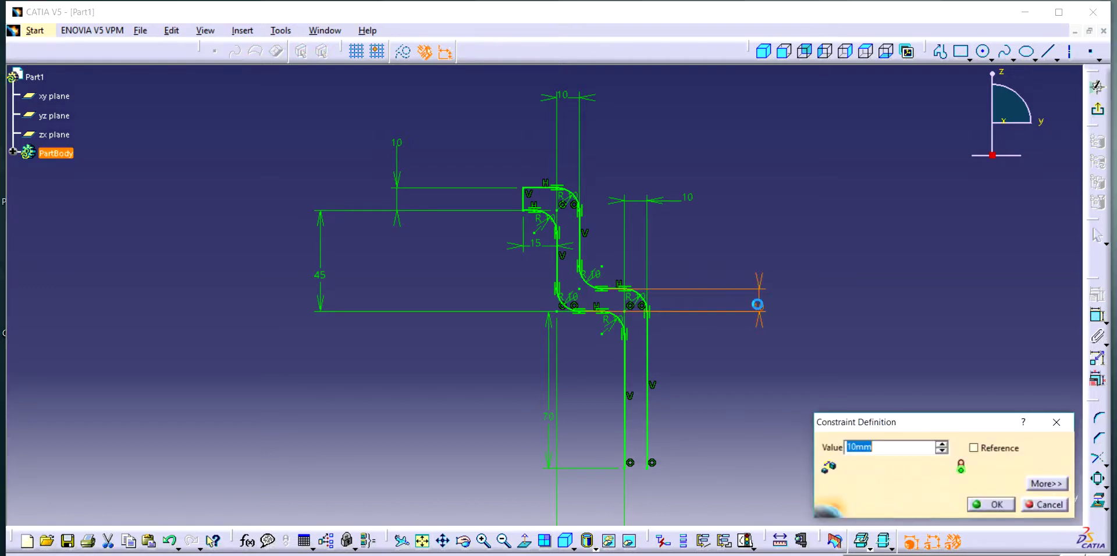
pyautogui.write('5')
pyautogui.press('Return')
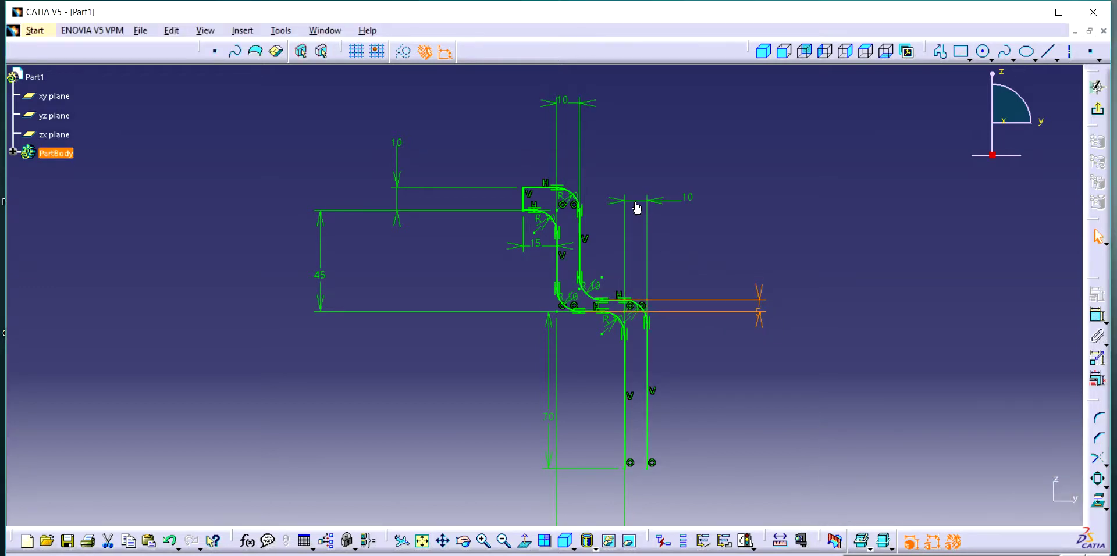
pyautogui.doubleClick(636, 203)
pyautogui.write('5')
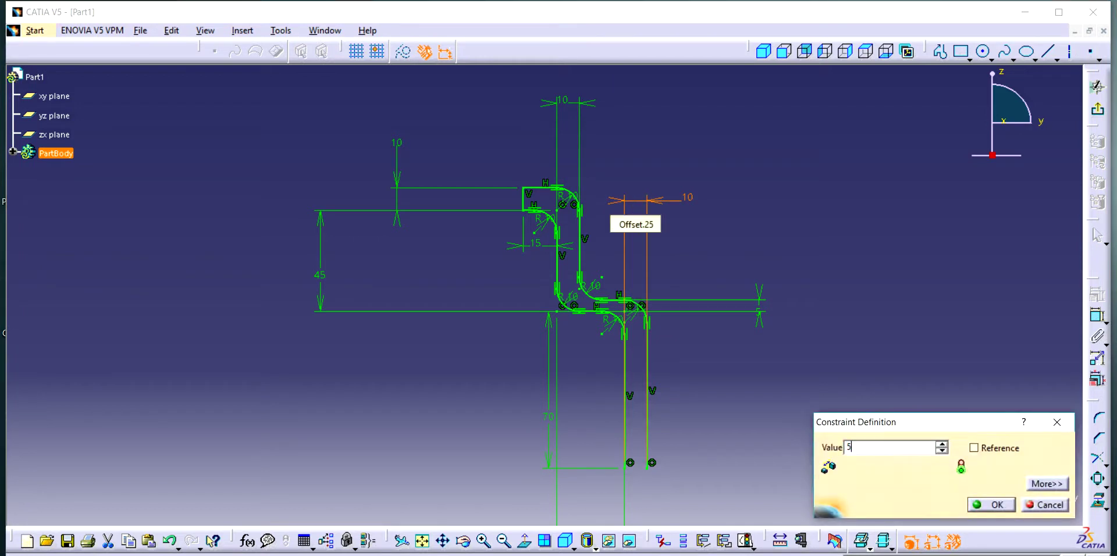
pyautogui.press('Return')
pyautogui.doubleClick(572, 100)
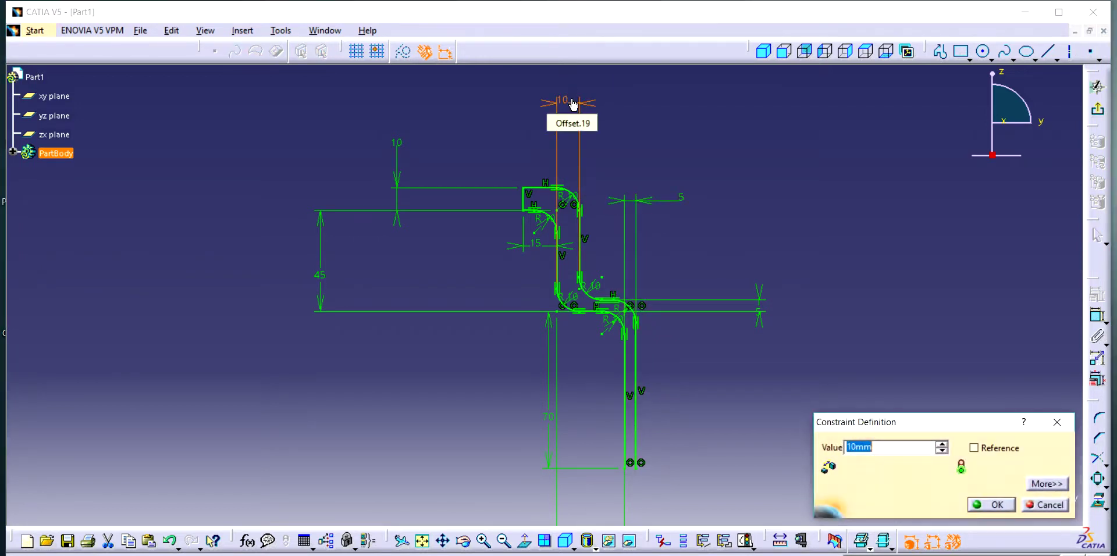
pyautogui.write('5mm')
pyautogui.press('Return')
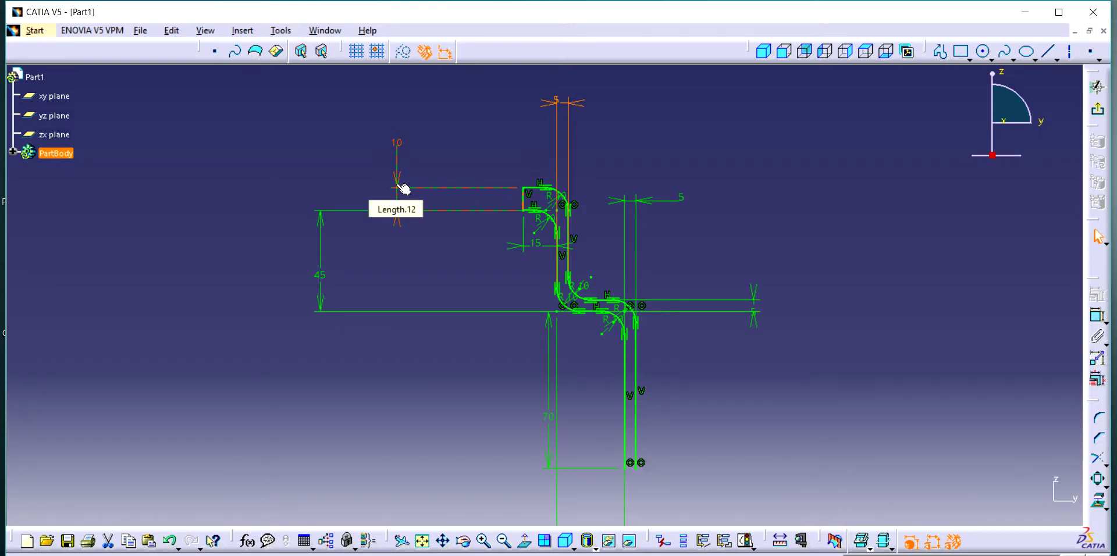
# Delete the top corner arc and the short top segment
pyautogui.rightClick(556, 193)
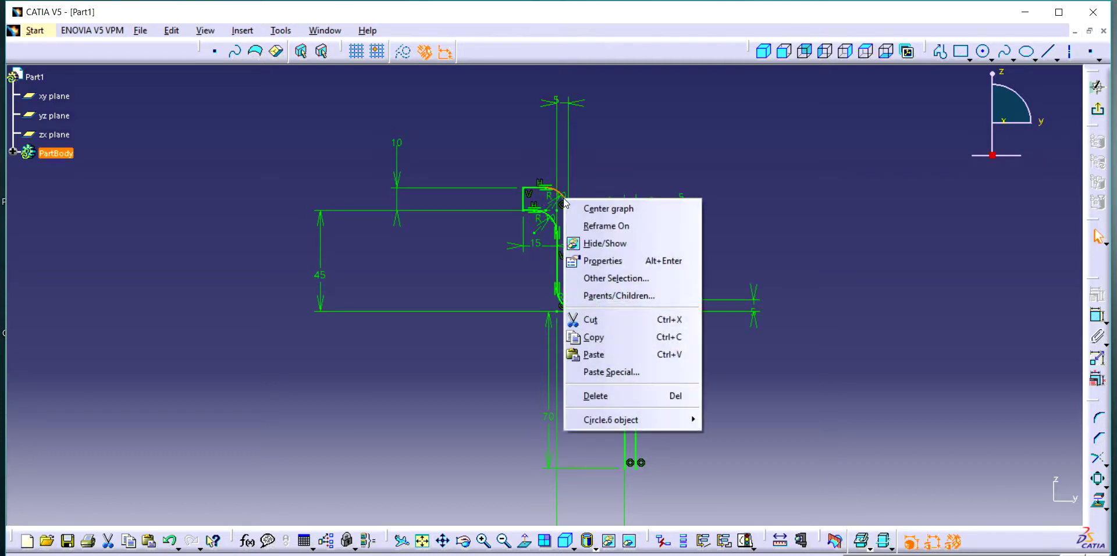
pyautogui.click(611, 396)
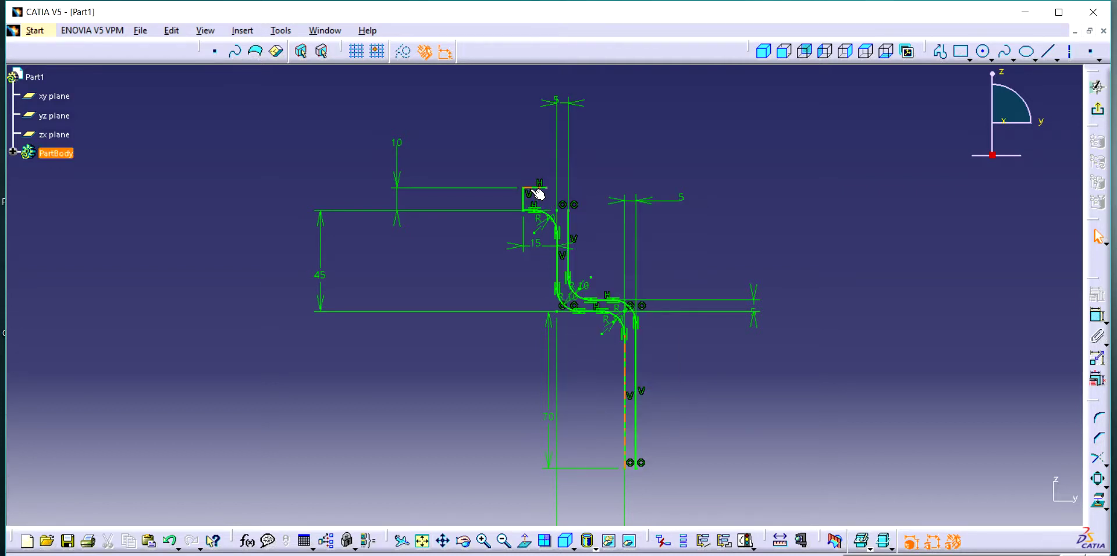
pyautogui.rightClick(532, 188)
pyautogui.click(589, 388)
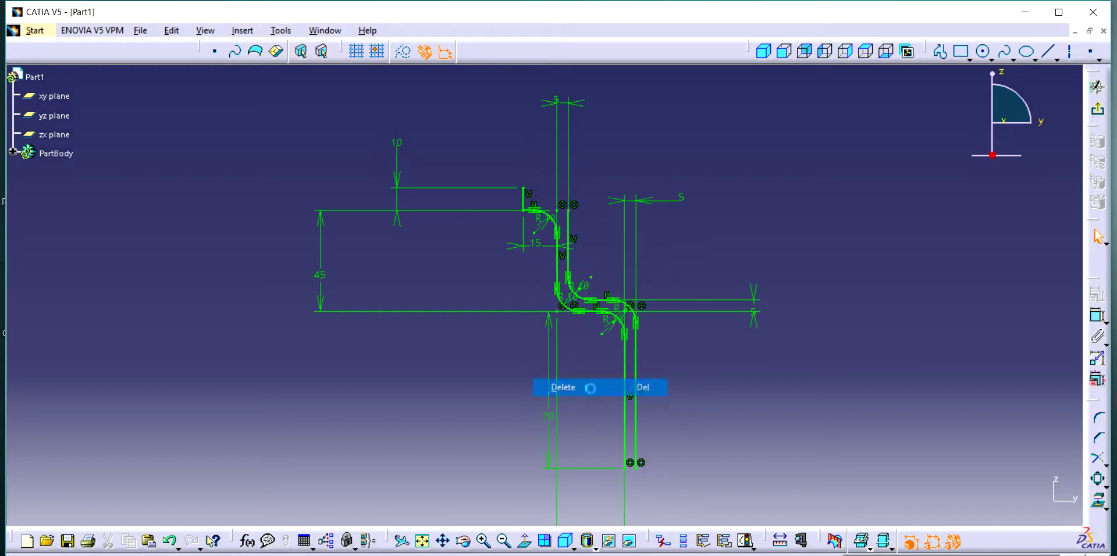
# Draw the small stepped outline at the top of the rim wall
pyautogui.click(941, 51)
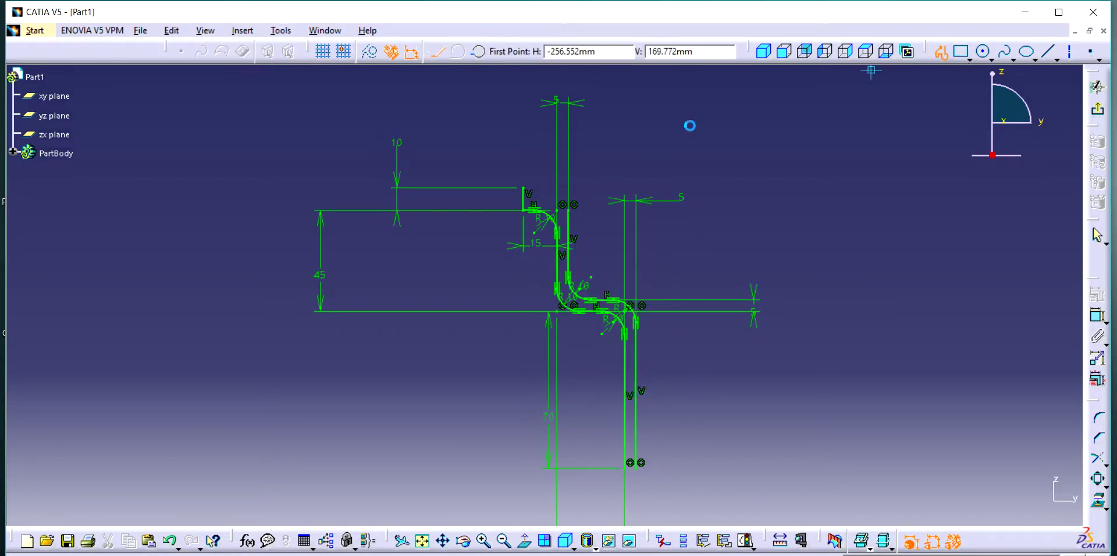
pyautogui.click(524, 188)
pyautogui.click(539, 188)
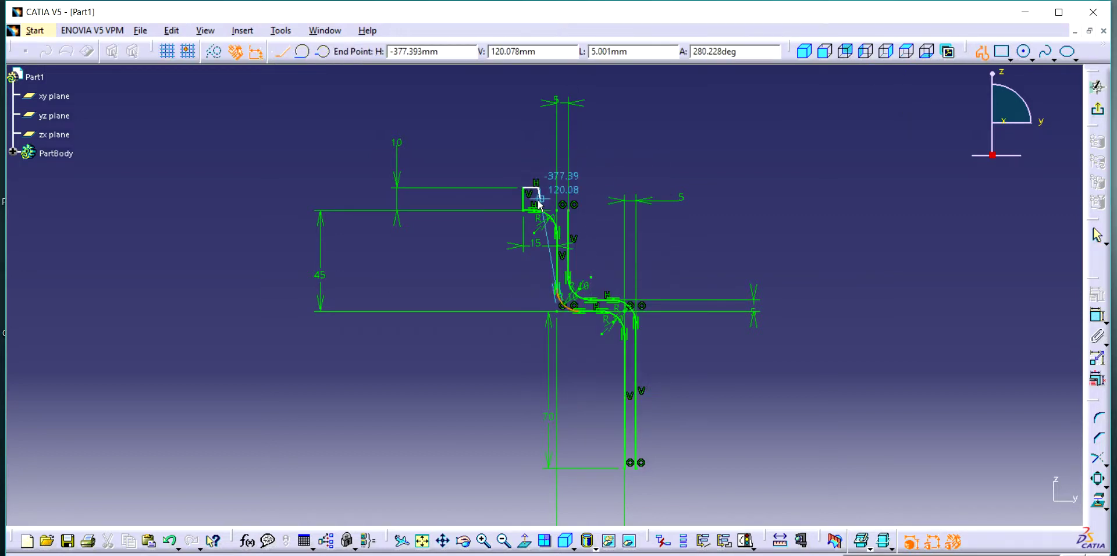
pyautogui.click(539, 200)
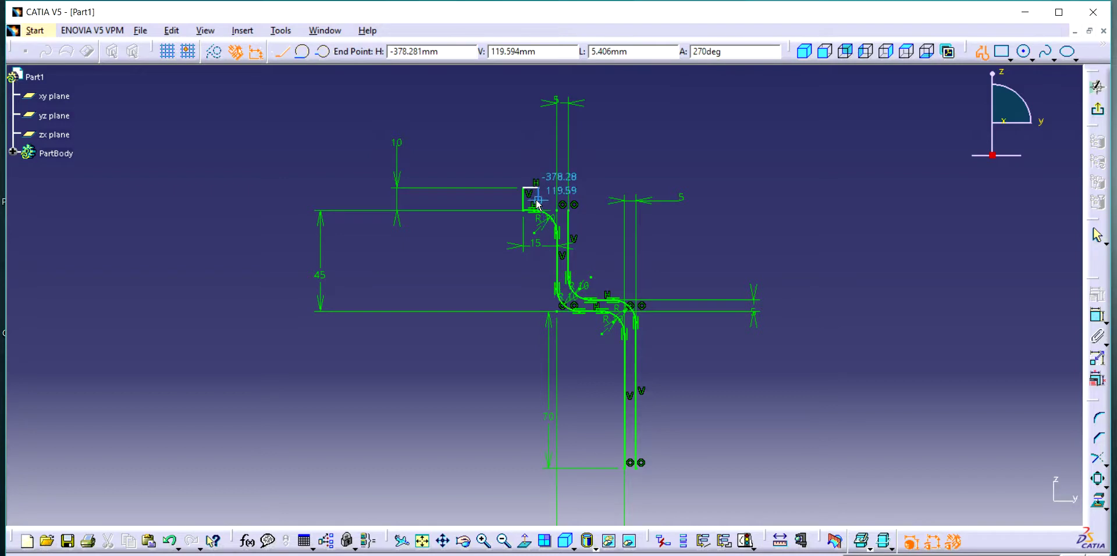
pyautogui.click(568, 201)
pyautogui.click(568, 210)
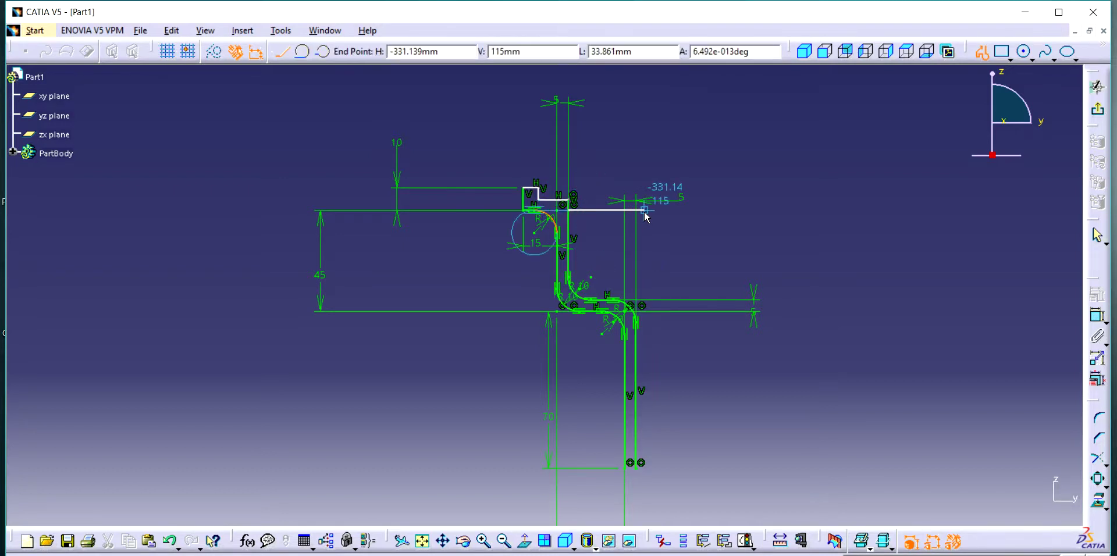
pyautogui.press('Escape')
# Dimension the step width to 5 mm
pyautogui.click(1098, 316)
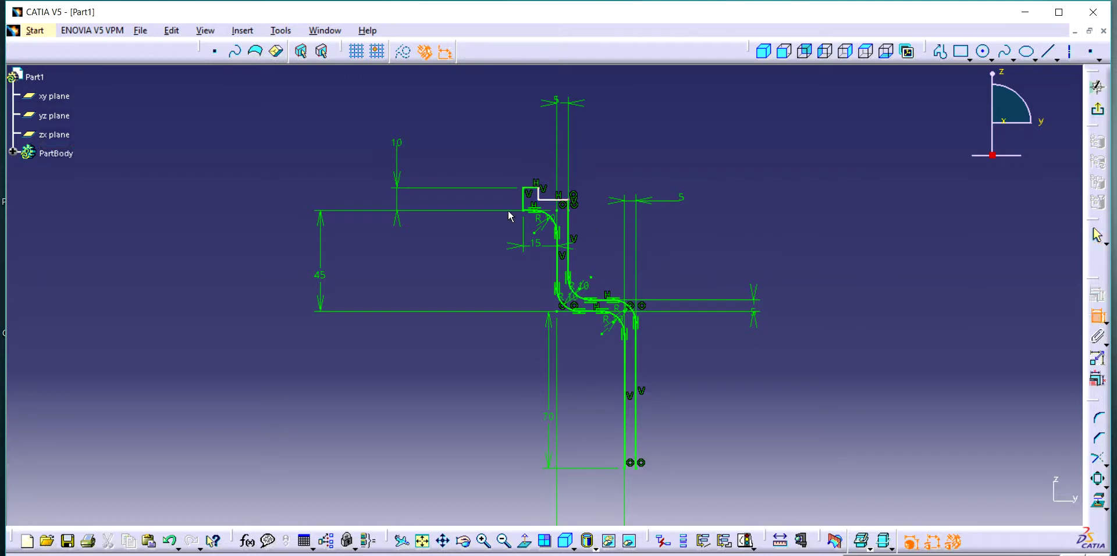
pyautogui.click(522, 197)
pyautogui.click(538, 195)
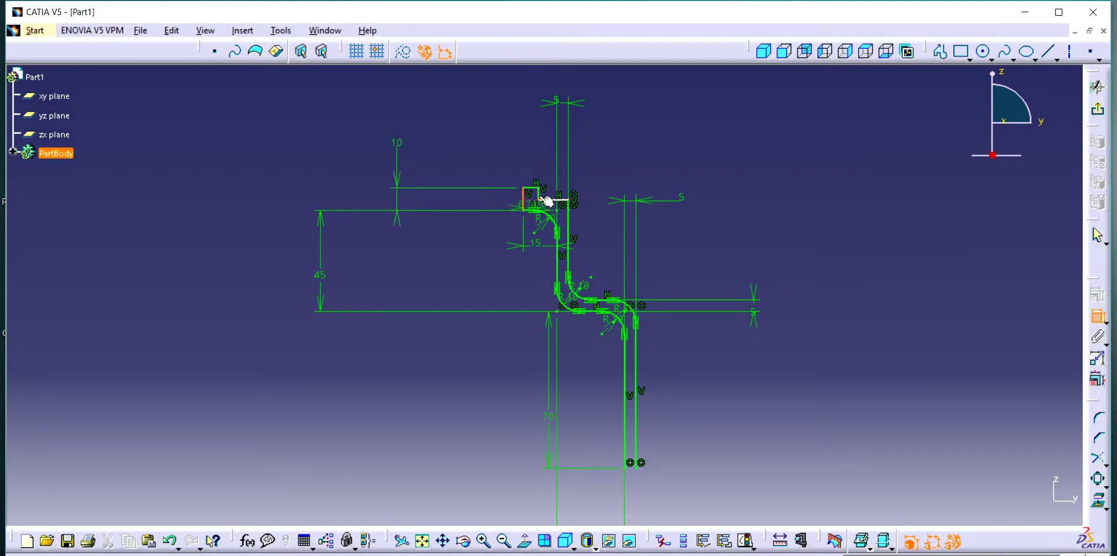
pyautogui.click(545, 120)
pyautogui.doubleClick(545, 119)
pyautogui.write('5mm')
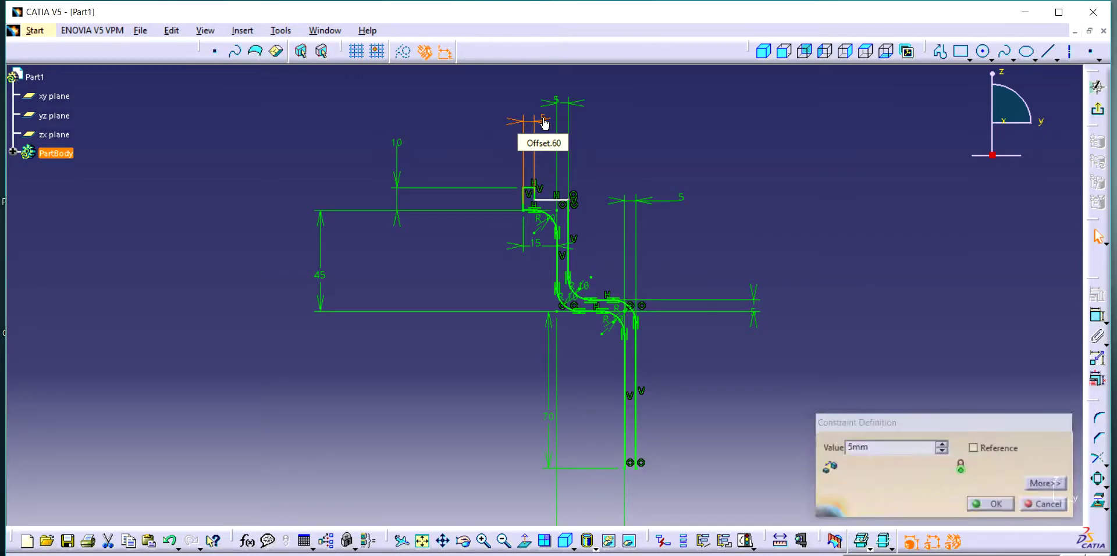
pyautogui.press('Return')
# Add a 5 mm offset dimension to the step
pyautogui.click(1098, 316)
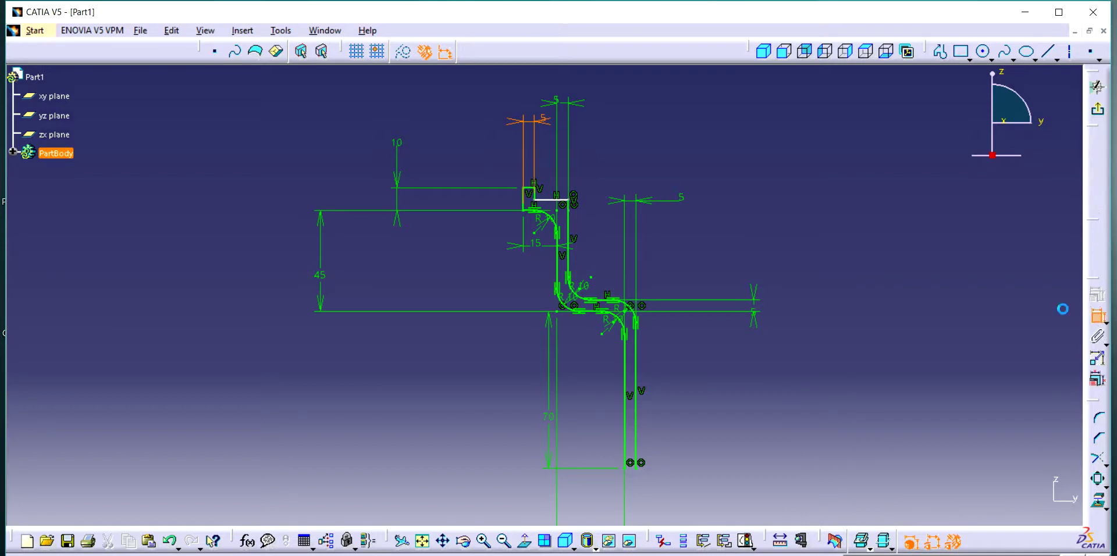
pyautogui.click(530, 218)
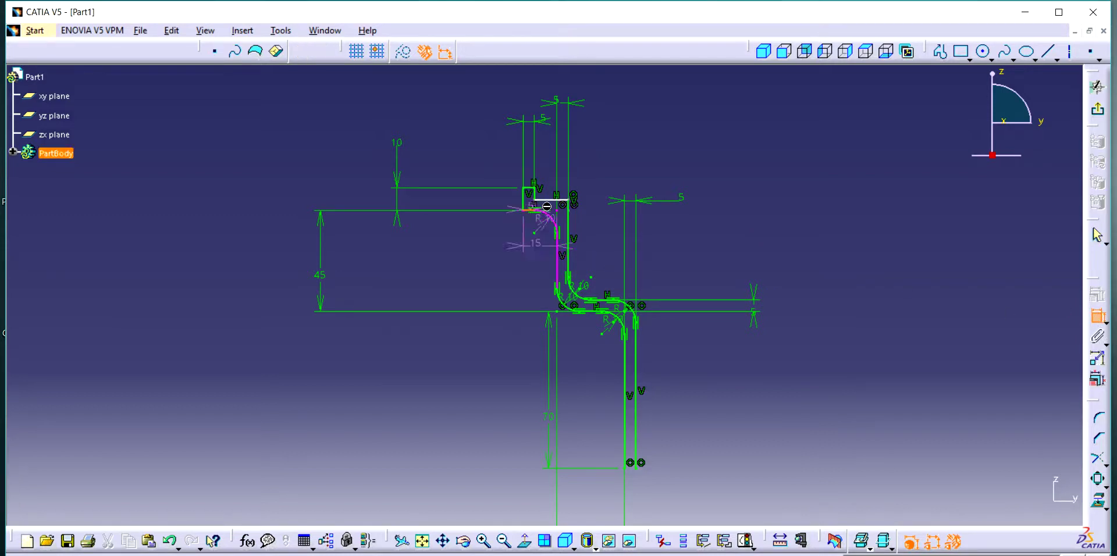
pyautogui.click(559, 203)
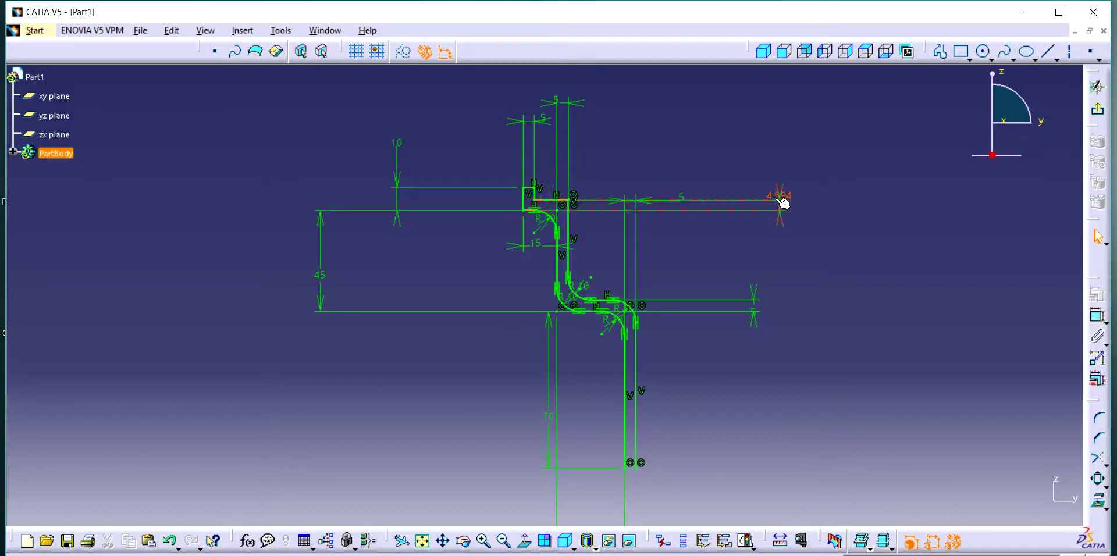
pyautogui.doubleClick(776, 198)
pyautogui.write('5')
pyautogui.press('Return')
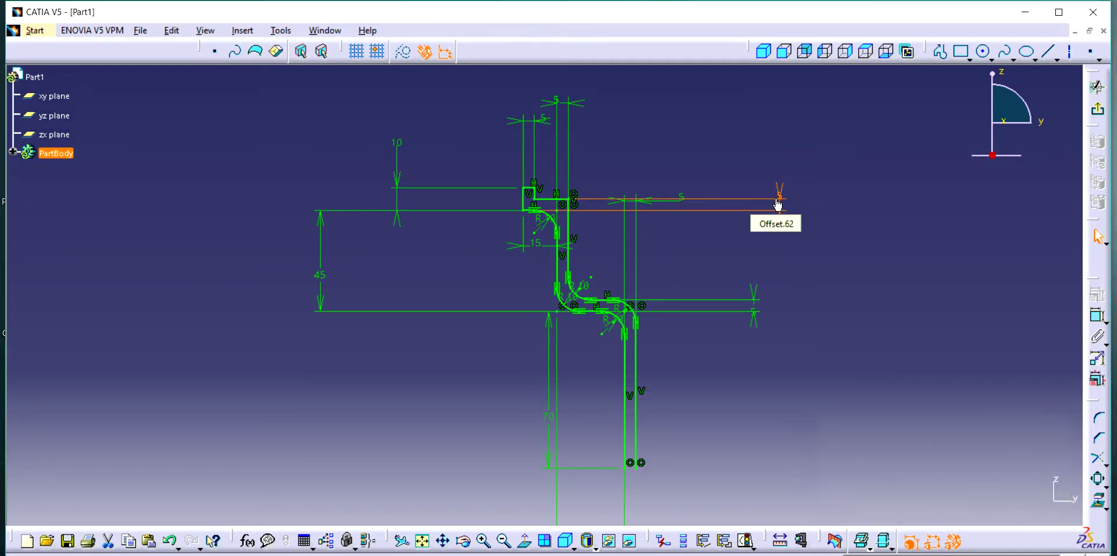
# Fillet the corner between the step and the vertical wall with a 10 mm radius
pyautogui.click(1099, 417)
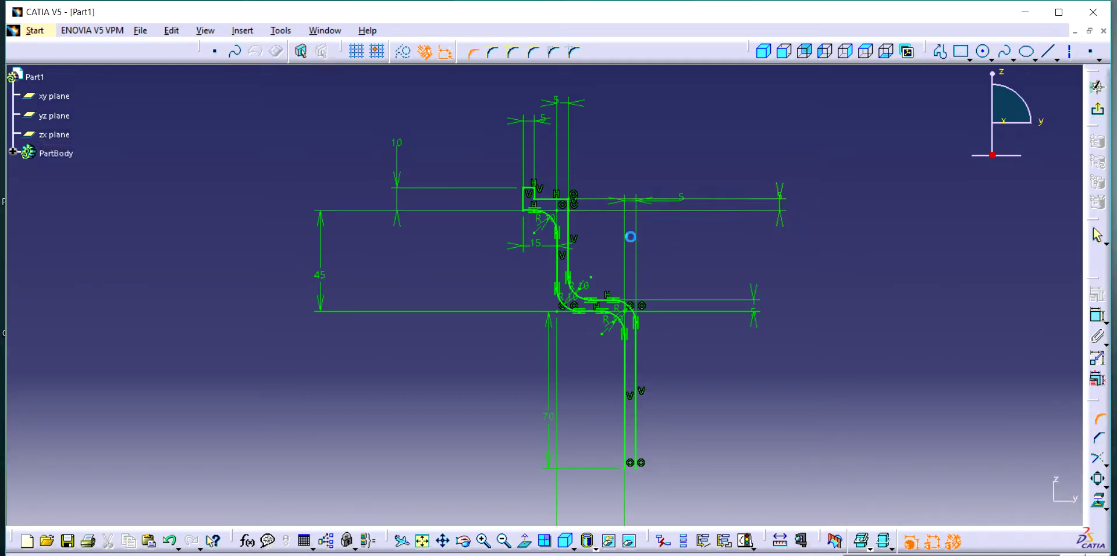
pyautogui.click(563, 200)
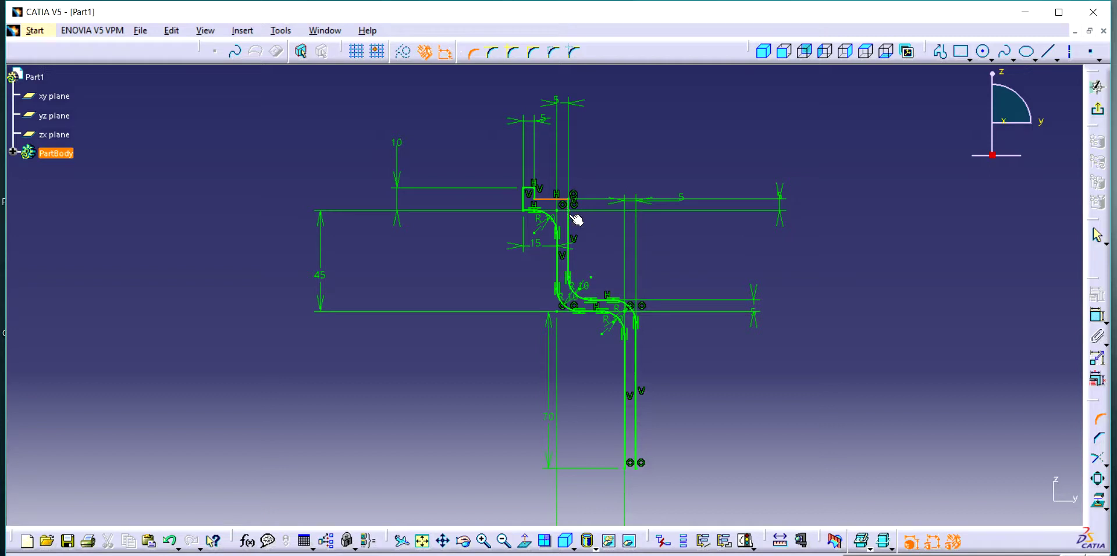
pyautogui.click(572, 219)
pyautogui.click(557, 219)
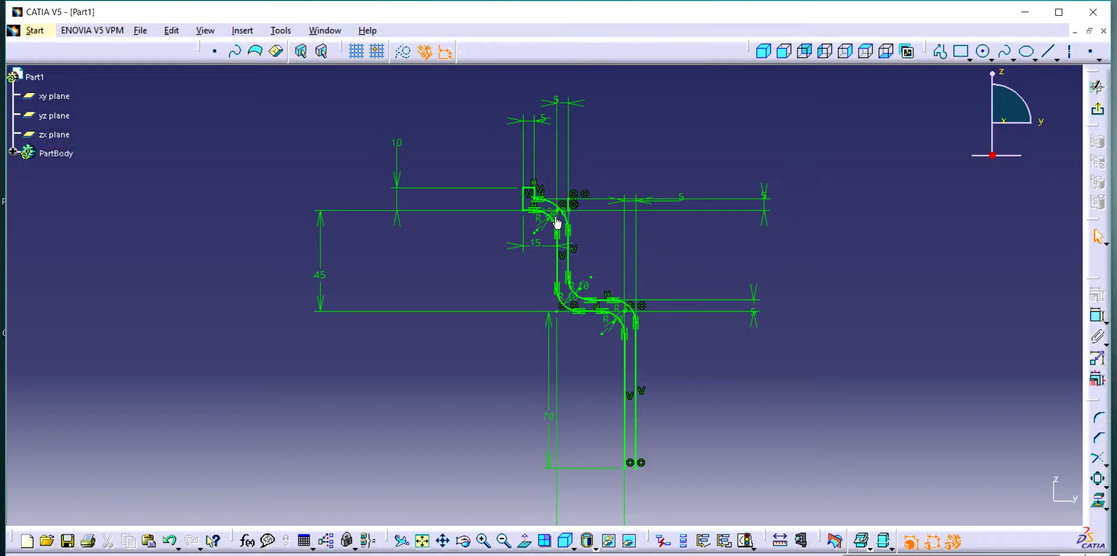
pyautogui.doubleClick(555, 217)
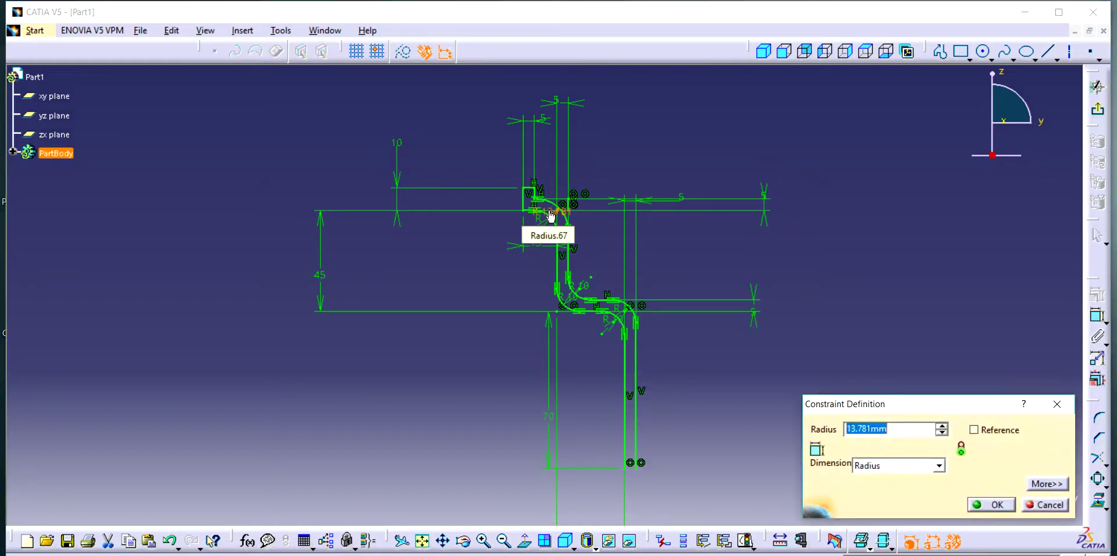
pyautogui.write('10')
pyautogui.press('Return')
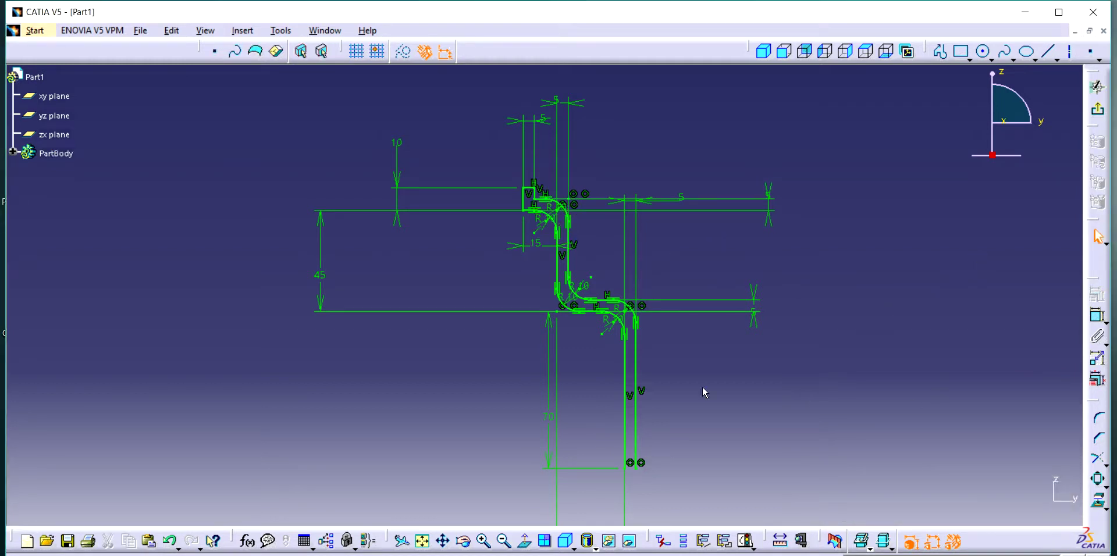
# Mirror the whole rim profile about the H axis and exit the sketch
pyautogui.moveTo(459, 159); pyautogui.dragTo(758, 474)
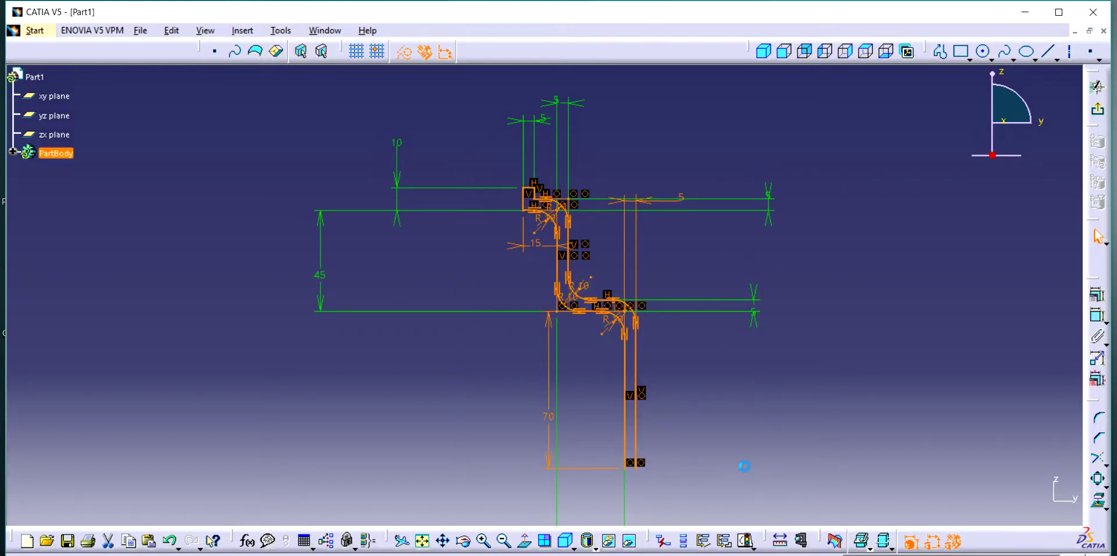
pyautogui.click(422, 542)
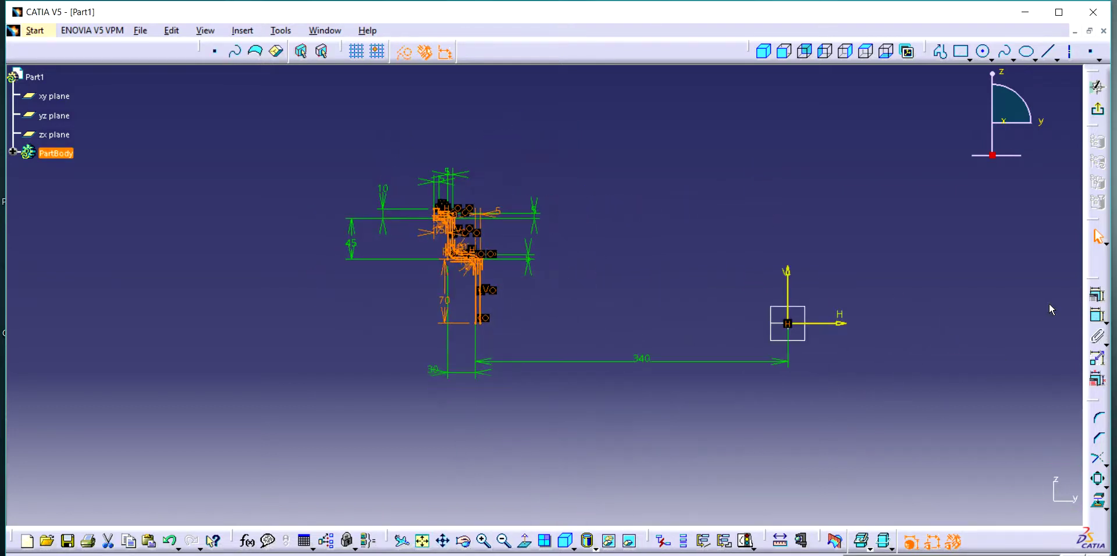
pyautogui.click(1105, 485)
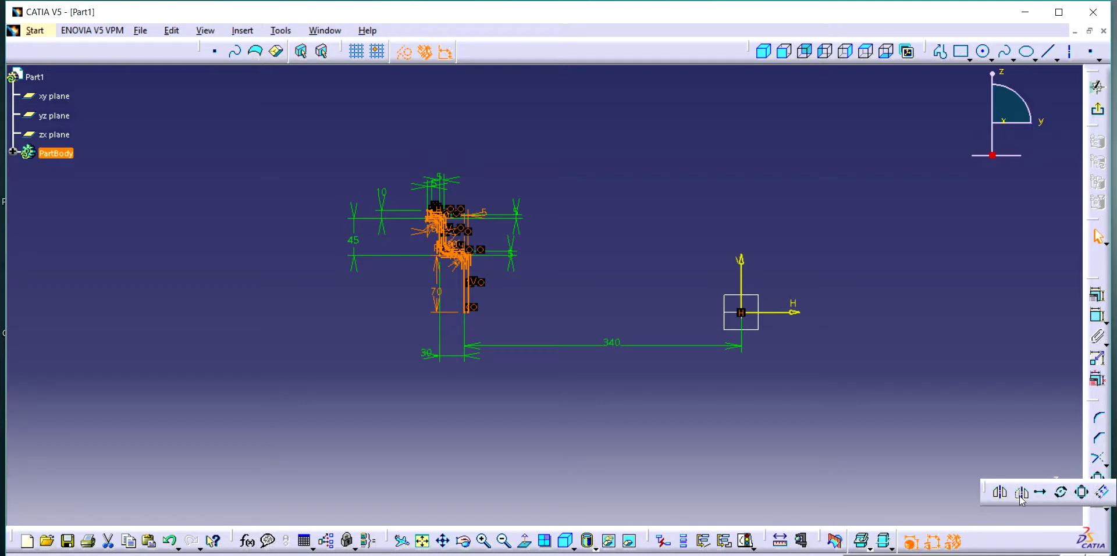
pyautogui.click(1005, 495)
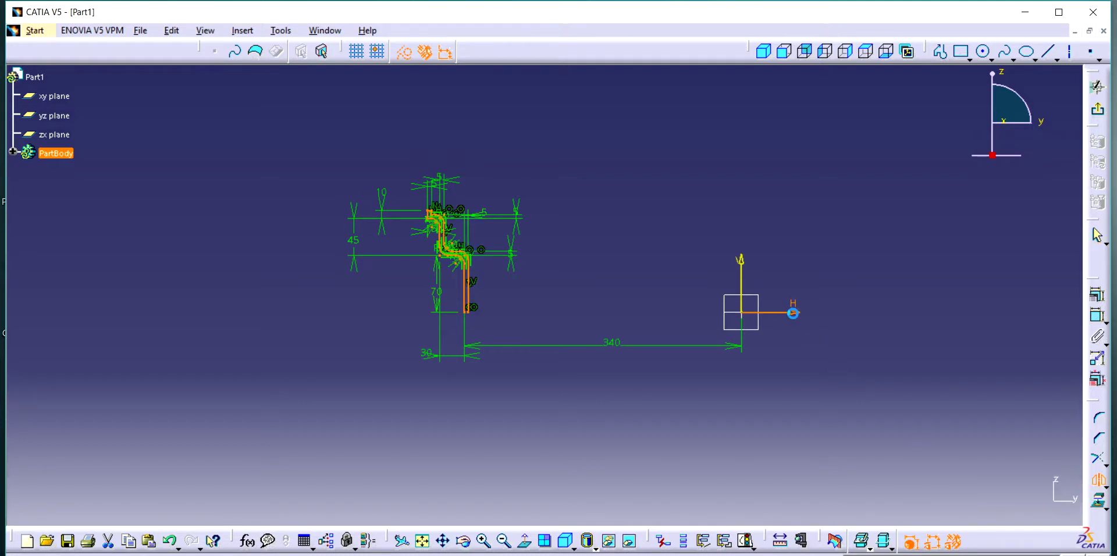
pyautogui.click(797, 313)
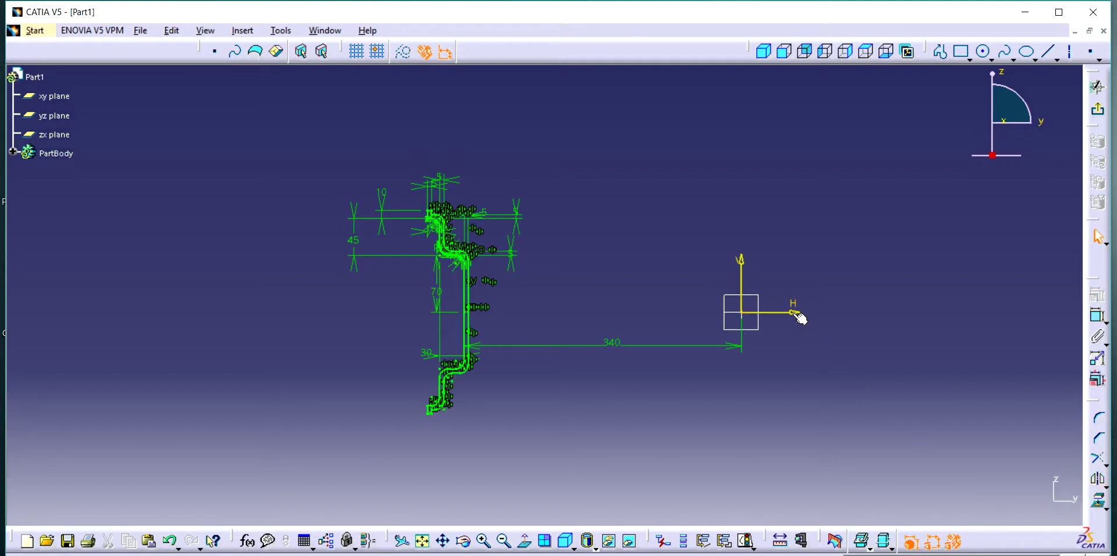
pyautogui.click(1097, 109)
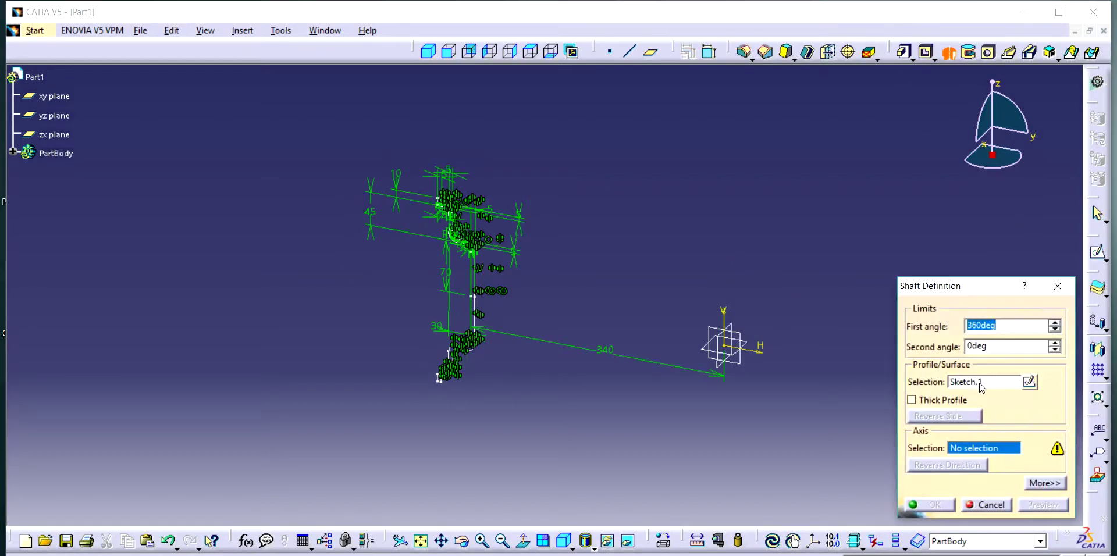
# Revolve the profile 360° about the Z axis into the solid rim
pyautogui.rightClick(978, 446)
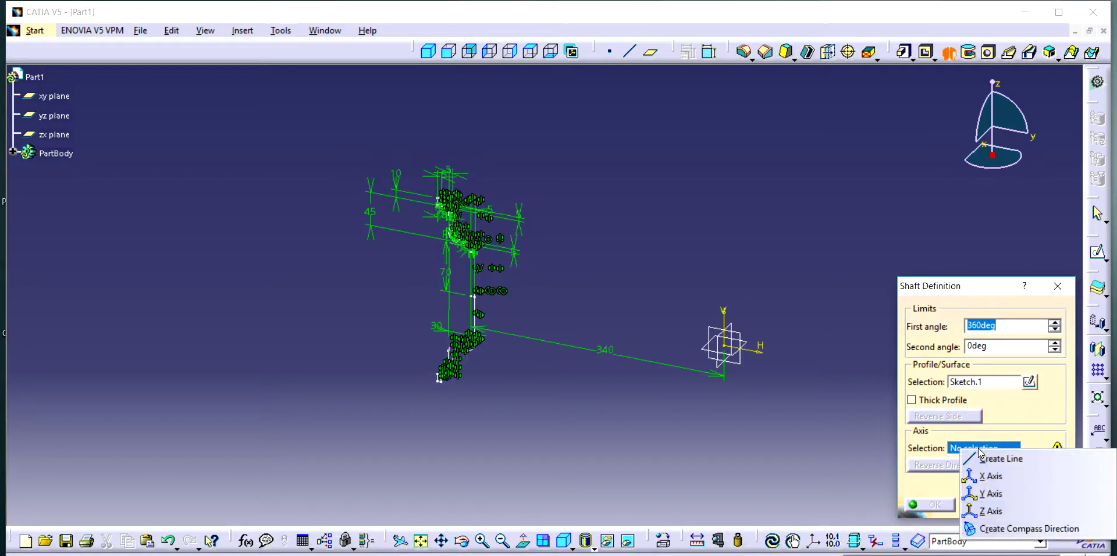
pyautogui.click(985, 504)
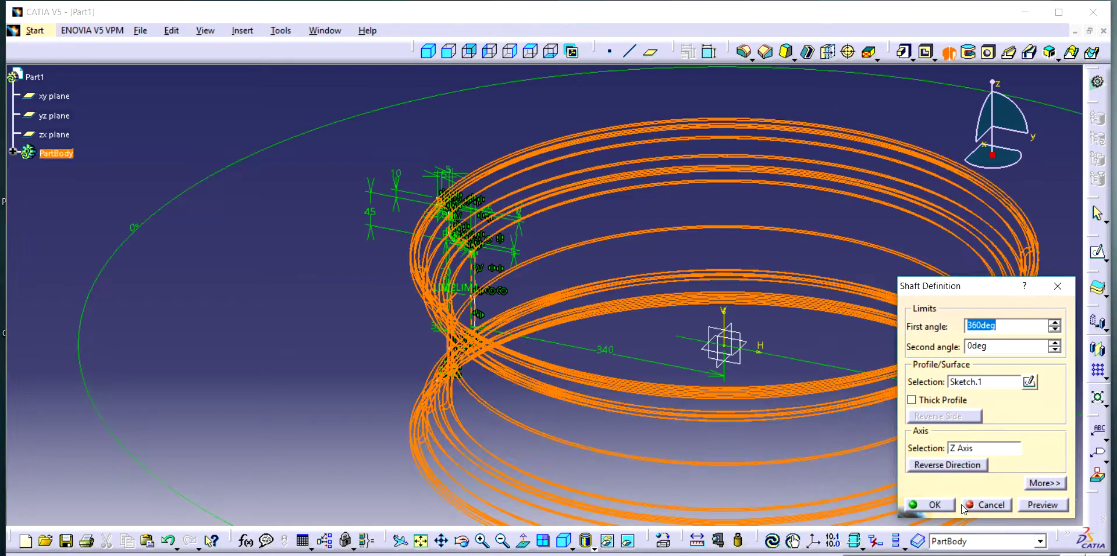
pyautogui.click(937, 504)
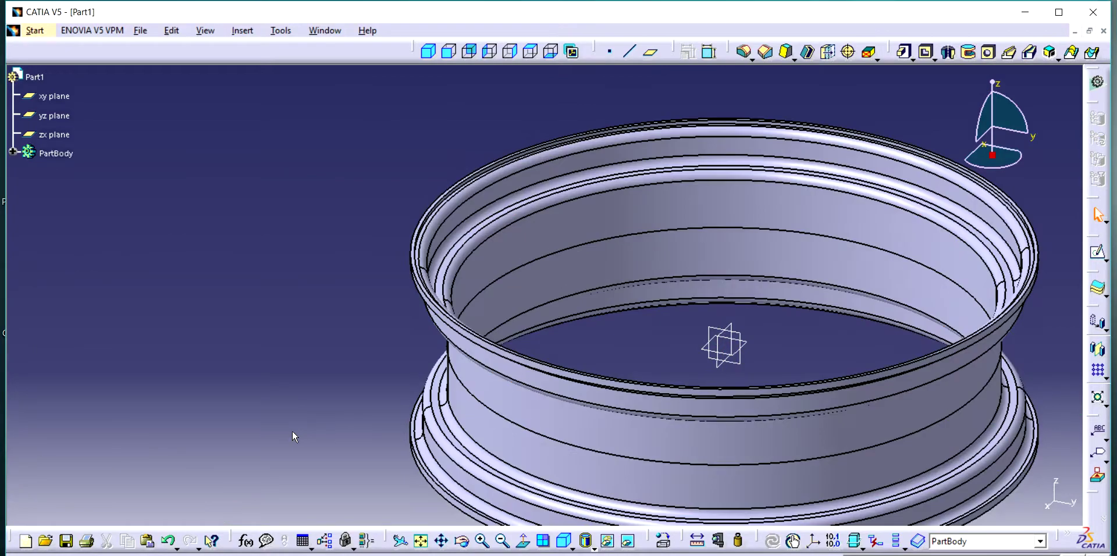
# Orbit the view, select the zx plane and start a new sketch on it
pyautogui.click(462, 541)
pyautogui.moveTo(735, 317)
pyautogui.mouseDown()
pyautogui.moveTo(716, 343)
pyautogui.moveTo(562, 282)
pyautogui.mouseUp()
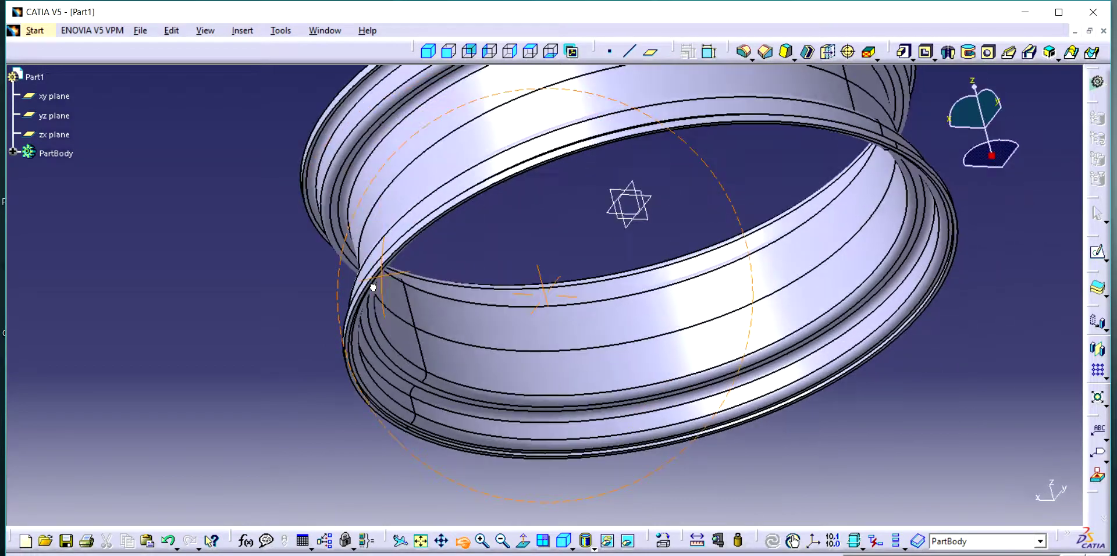
pyautogui.moveTo(562, 281); pyautogui.dragTo(373, 285)
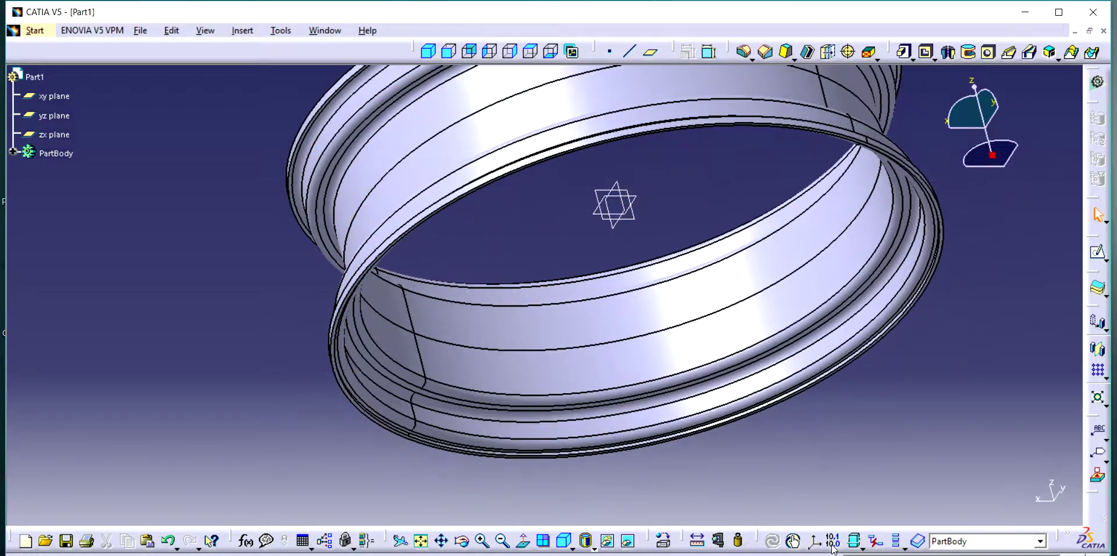
pyautogui.click(637, 217)
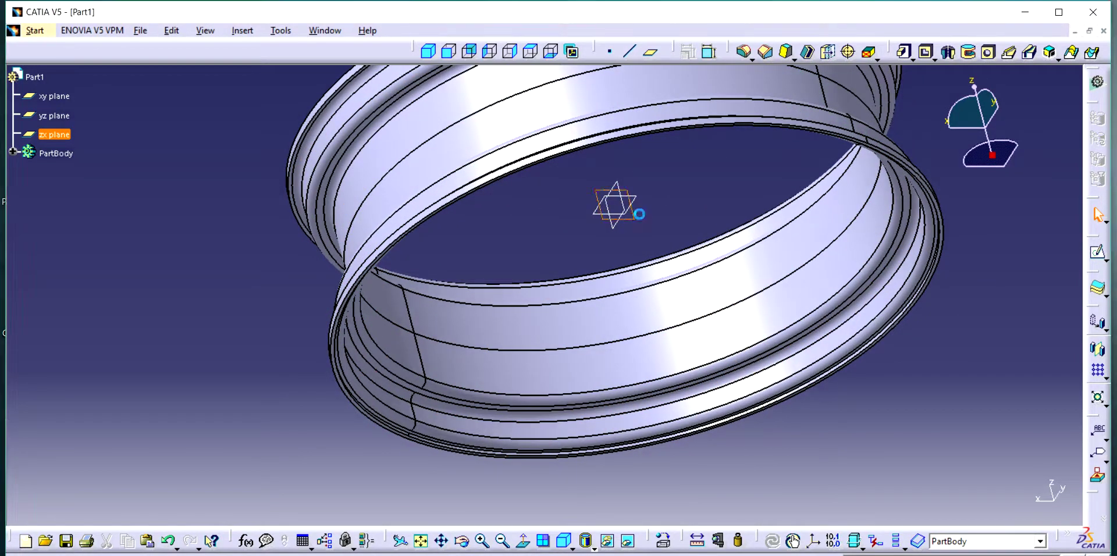
pyautogui.click(1096, 252)
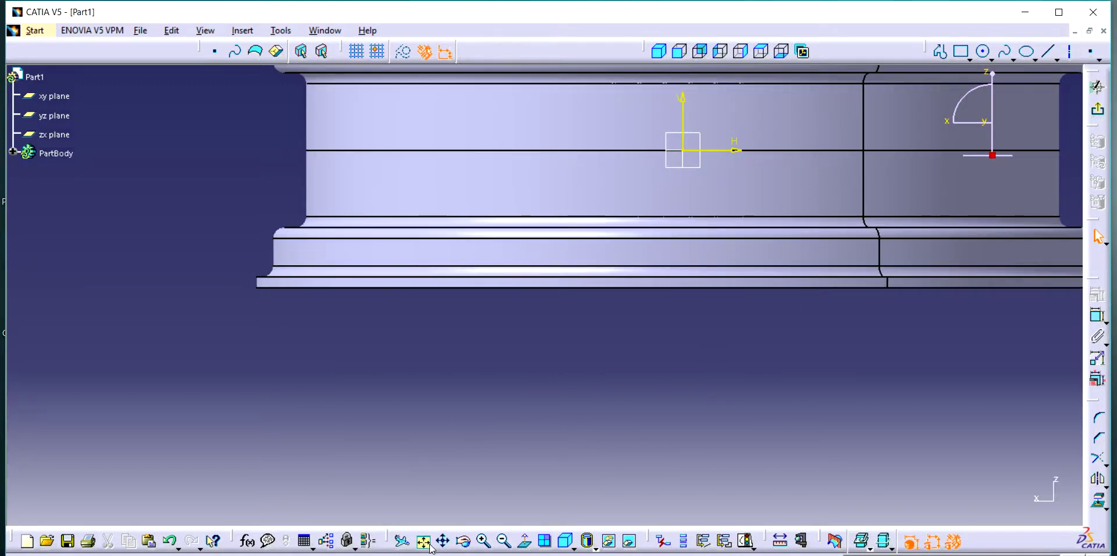
# Fit the part in view and place a starting point near the right end of the rim's inner band
pyautogui.click(424, 542)
pyautogui.click(483, 541)
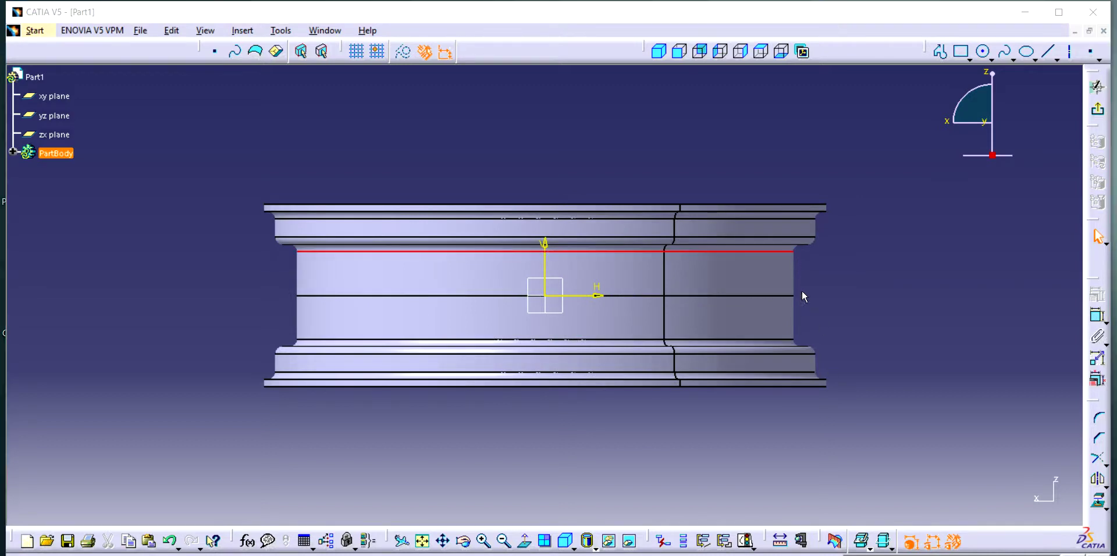
pyautogui.click(960, 51)
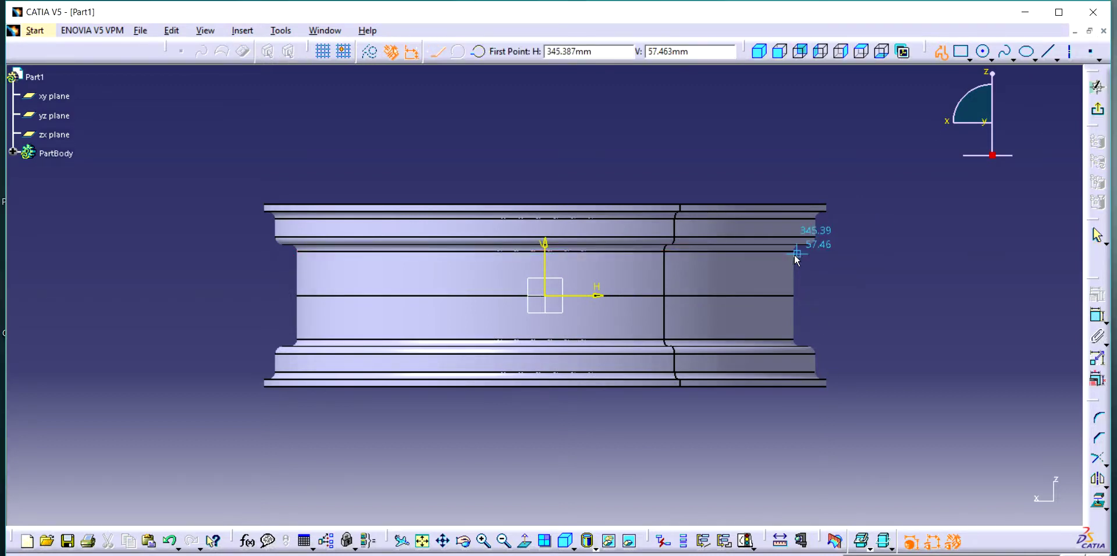
pyautogui.click(787, 272)
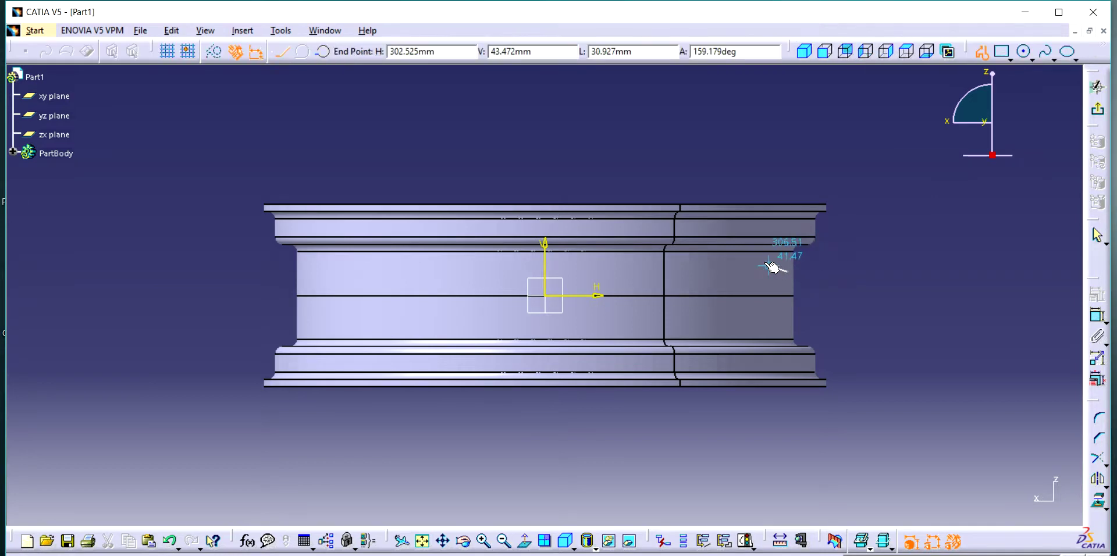
pyautogui.click(962, 53)
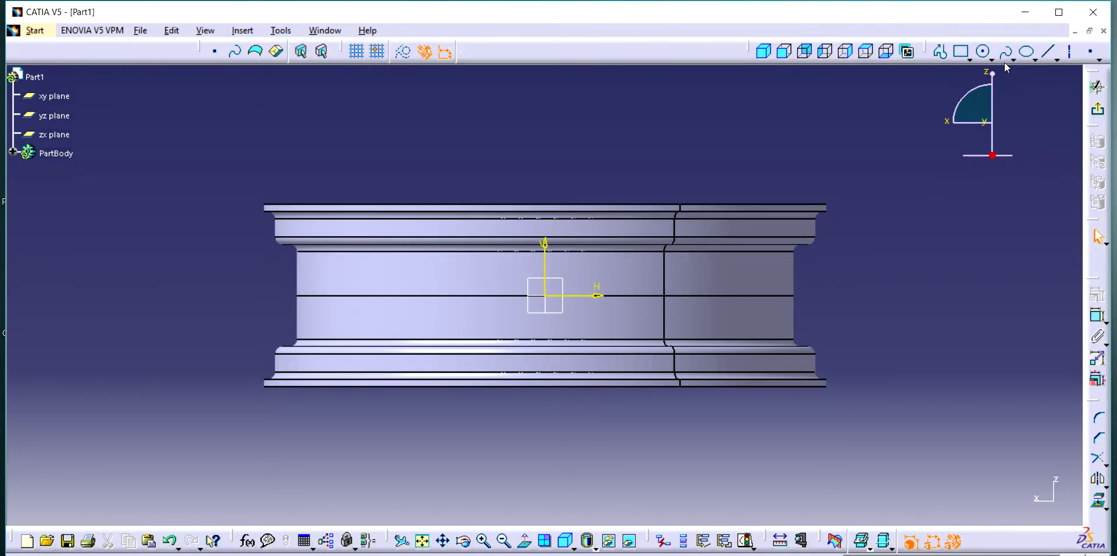
# Draw the small rectangle and dimension its distance to 40 mm
pyautogui.click(753, 259)
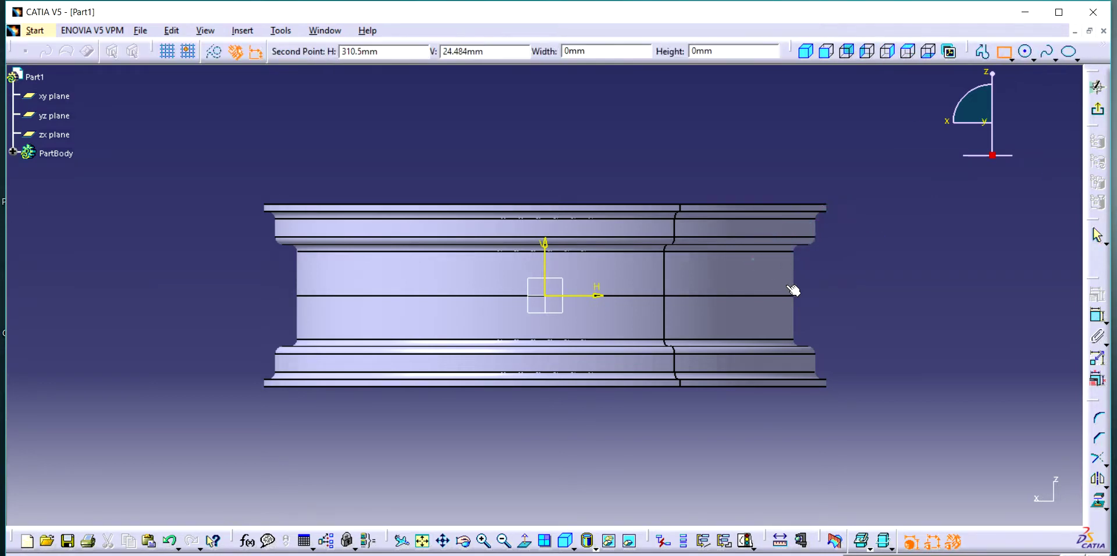
pyautogui.click(801, 287)
pyautogui.click(1098, 316)
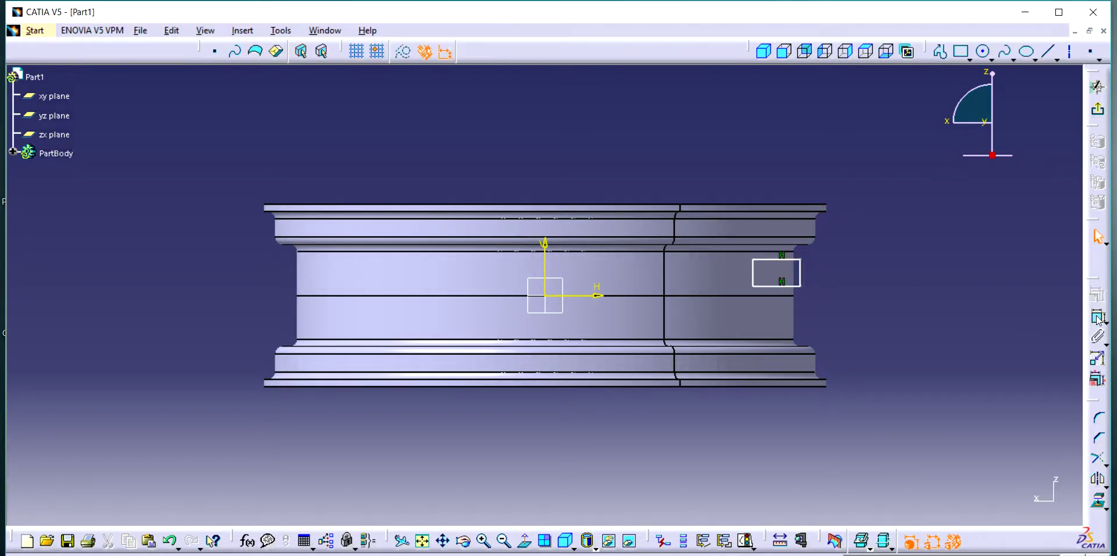
pyautogui.click(785, 260)
pyautogui.click(779, 287)
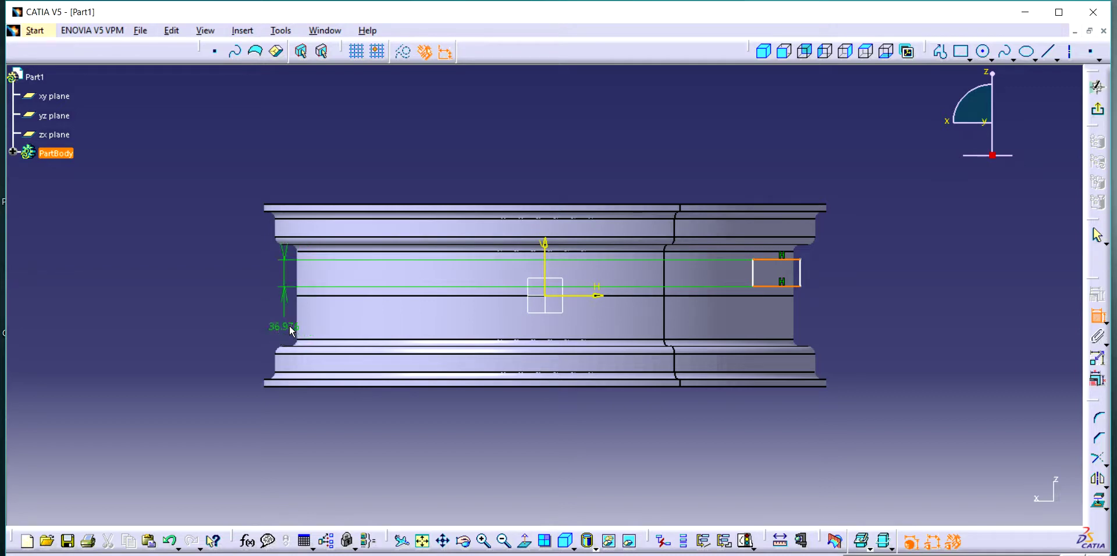
pyautogui.click(277, 321)
pyautogui.doubleClick(276, 321)
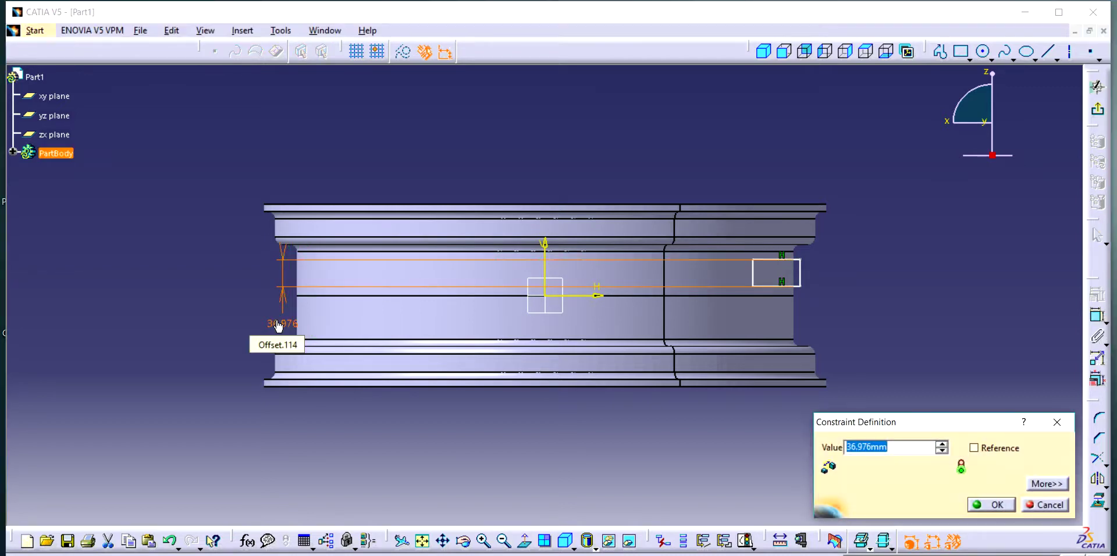
pyautogui.write('40')
pyautogui.press('Return')
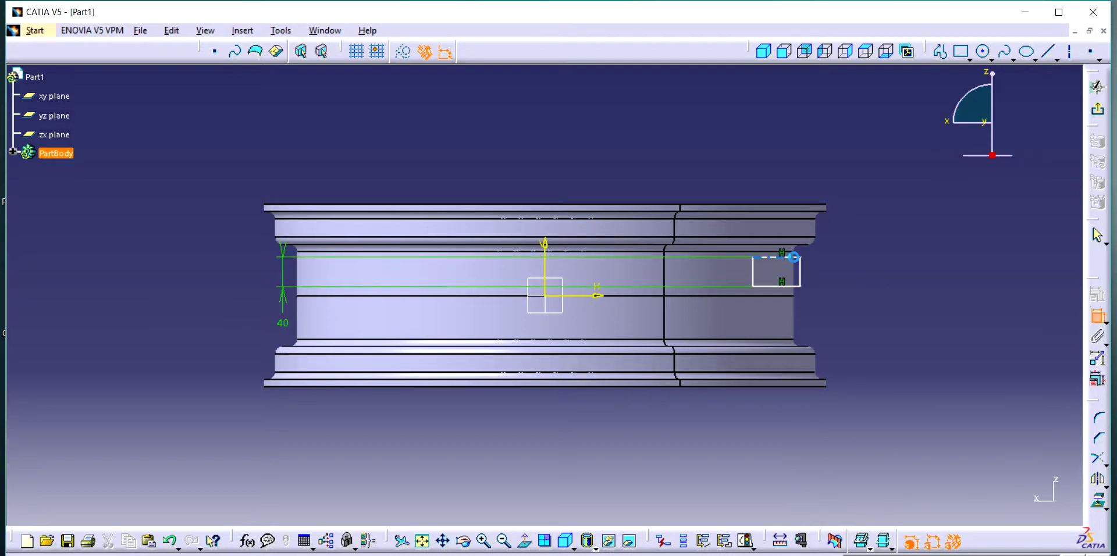
# Set the rectangle's width to 50 mm
pyautogui.click(792, 257)
pyautogui.doubleClick(792, 138)
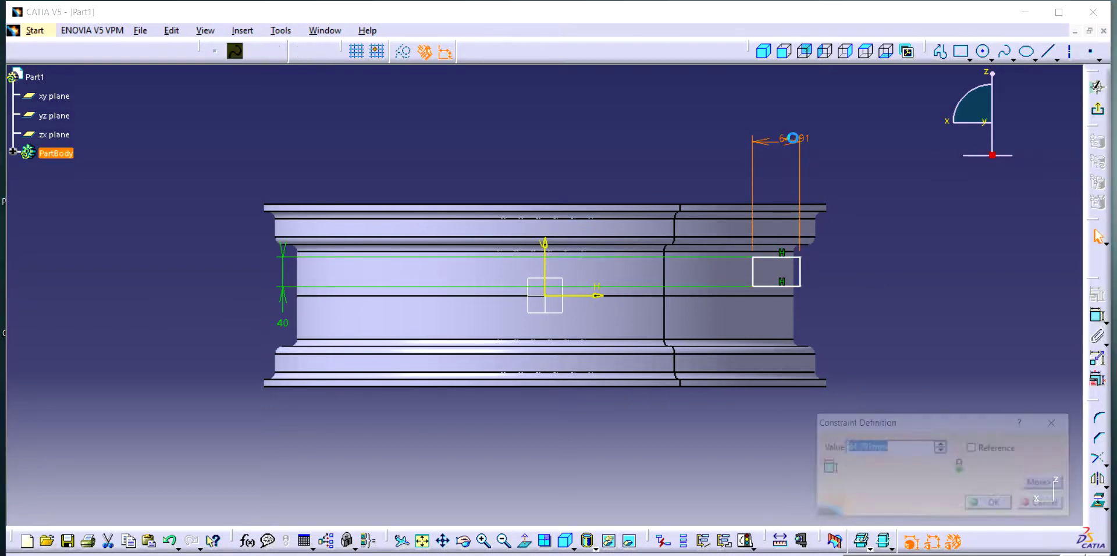
pyautogui.write('50mm')
pyautogui.press('Return')
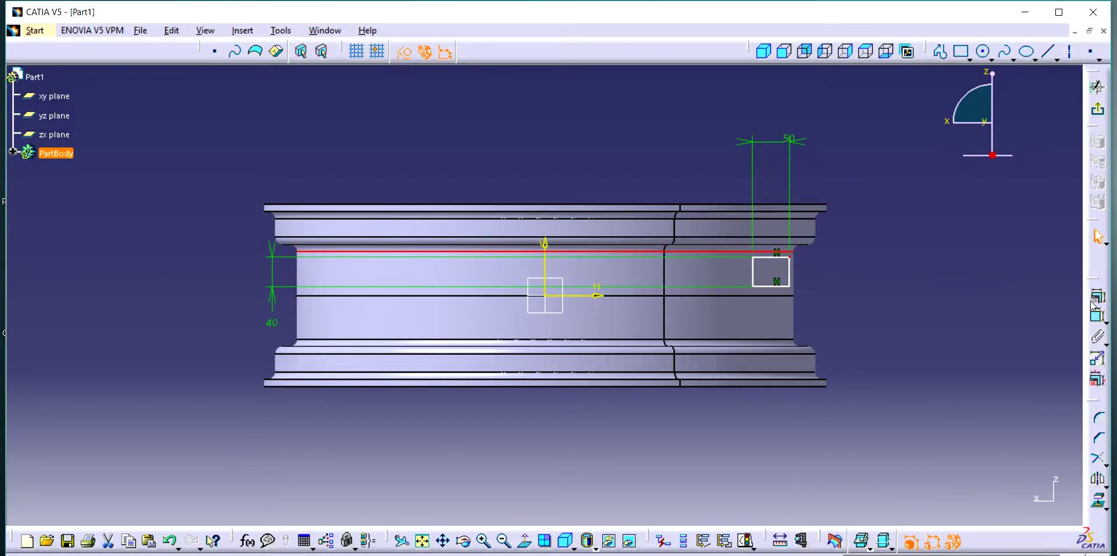
# Make the rectangle's top edge coincident with the line and nudge it right
pyautogui.click(1097, 294)
pyautogui.click(1024, 366)
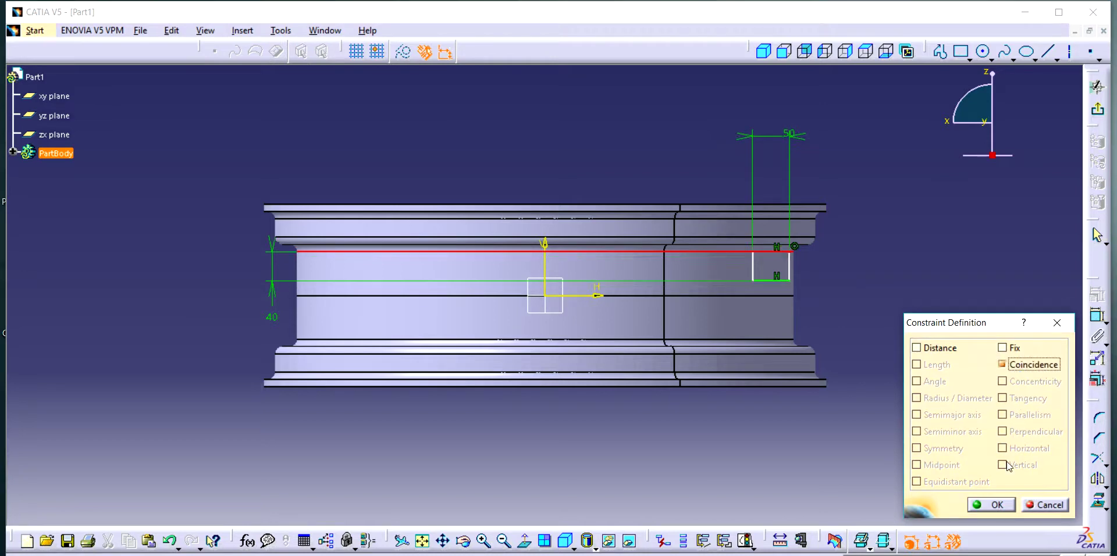
pyautogui.click(995, 506)
pyautogui.click(792, 271)
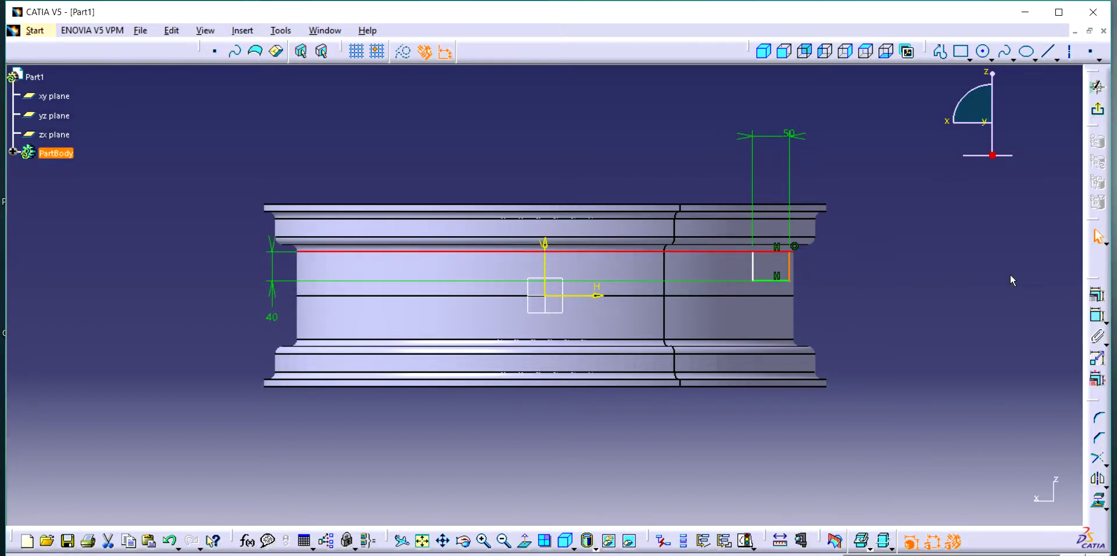
pyautogui.click(796, 258)
pyautogui.moveTo(792, 263); pyautogui.dragTo(796, 267)
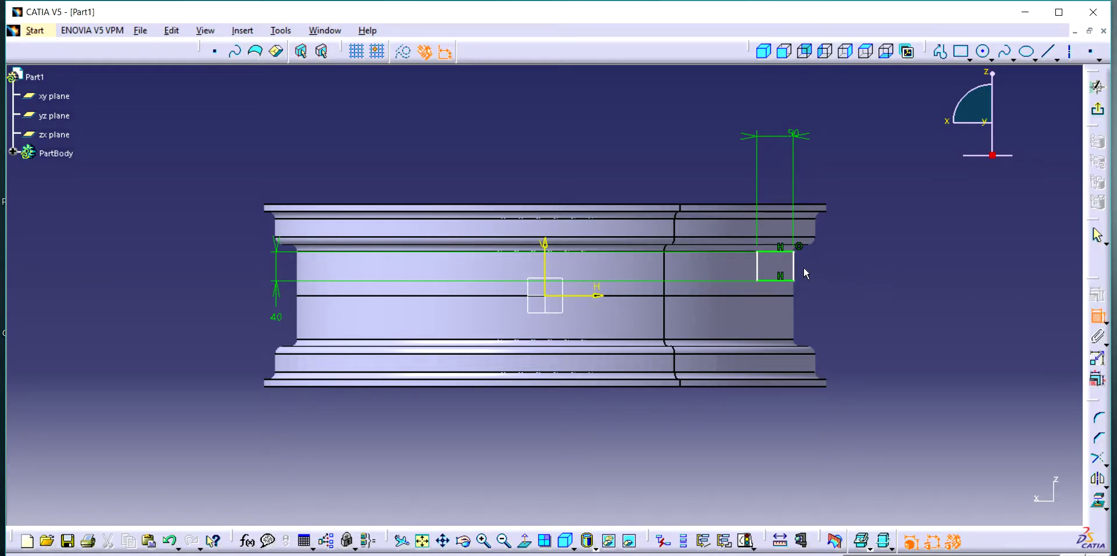
# Offset the rectangle's right edge 340 mm from the vertical axis
pyautogui.click(795, 269)
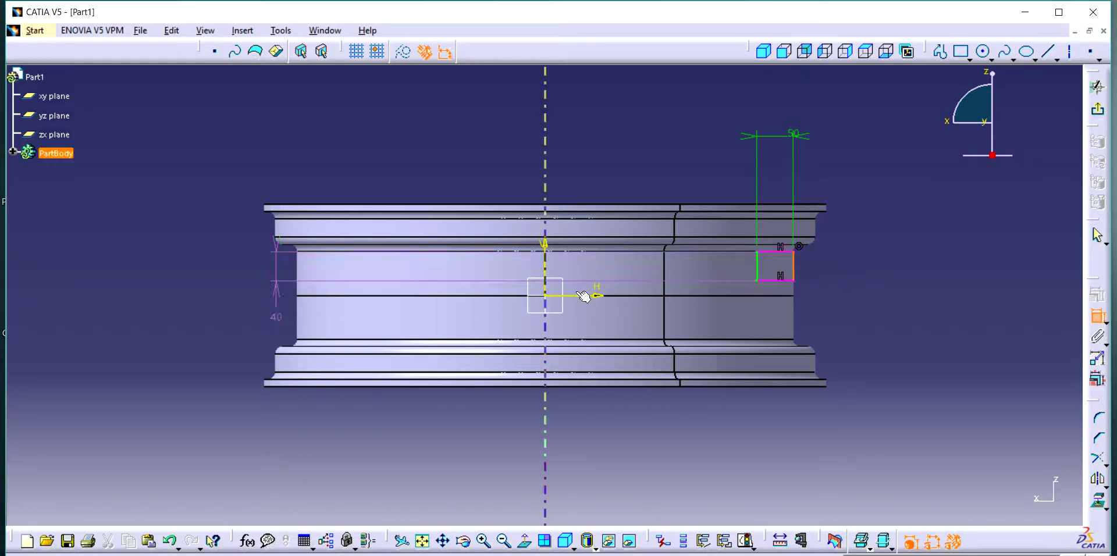
pyautogui.click(544, 273)
pyautogui.click(547, 270)
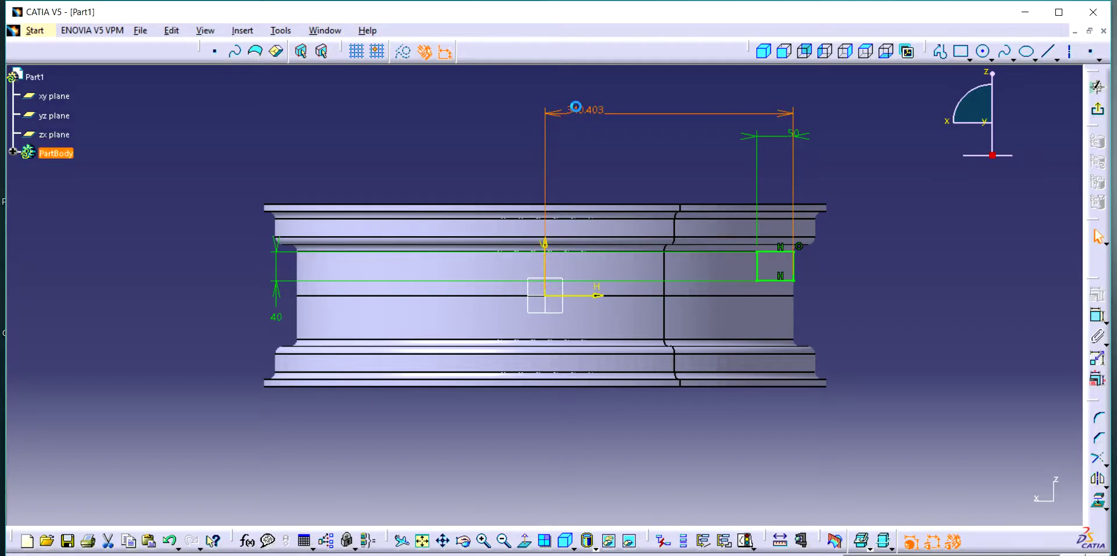
pyautogui.doubleClick(577, 110)
pyautogui.write('340mm')
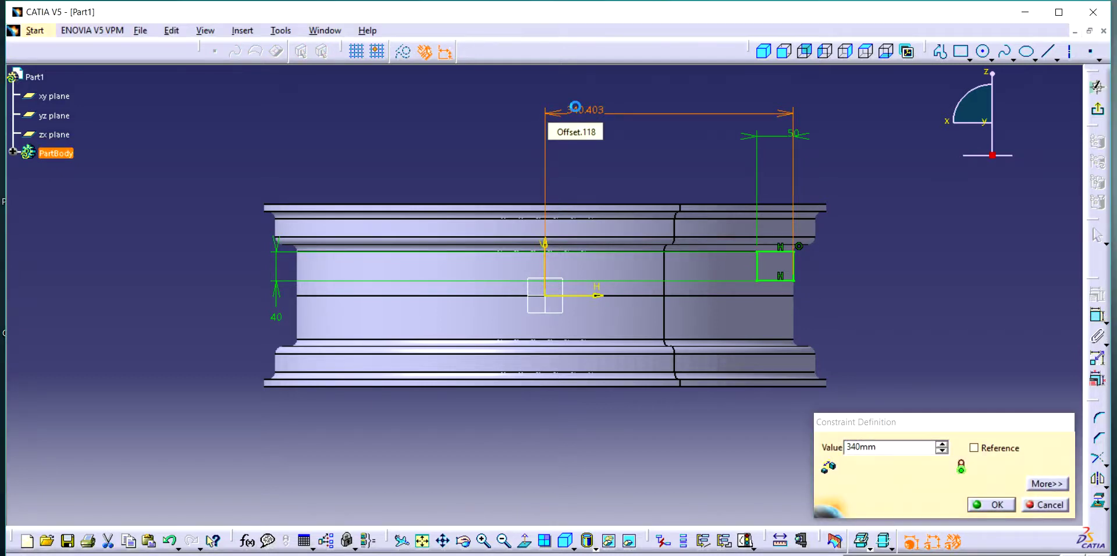
pyautogui.press('Return')
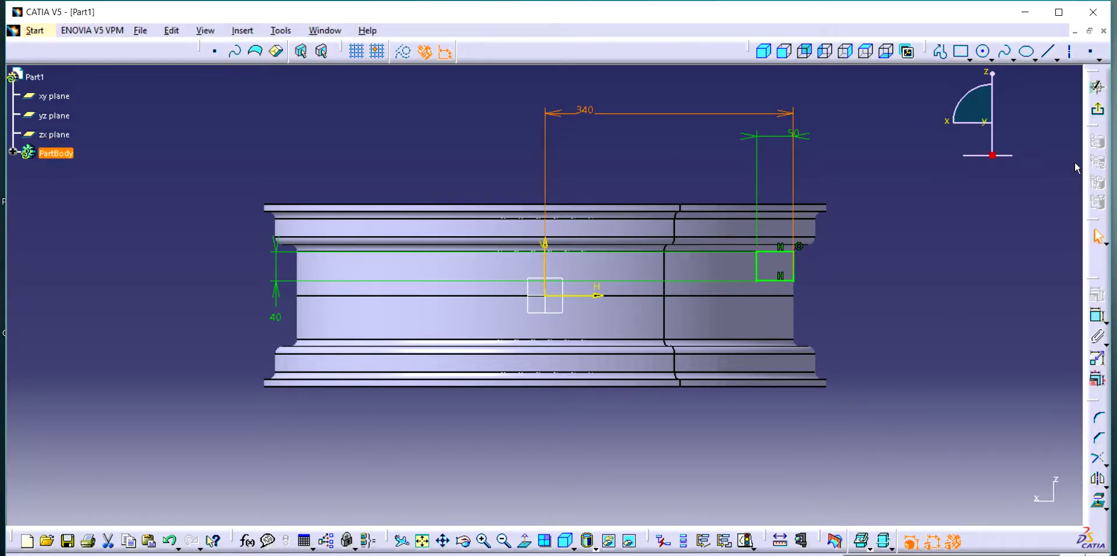
# Try a corner fillet on the rectangle, then undo it
pyautogui.click(1102, 419)
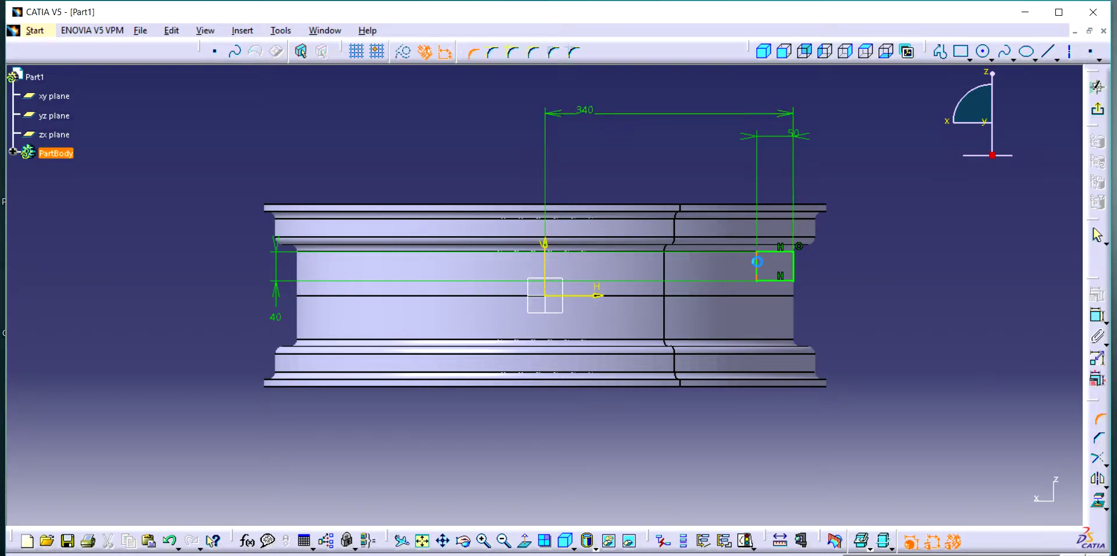
pyautogui.click(766, 260)
pyautogui.click(770, 270)
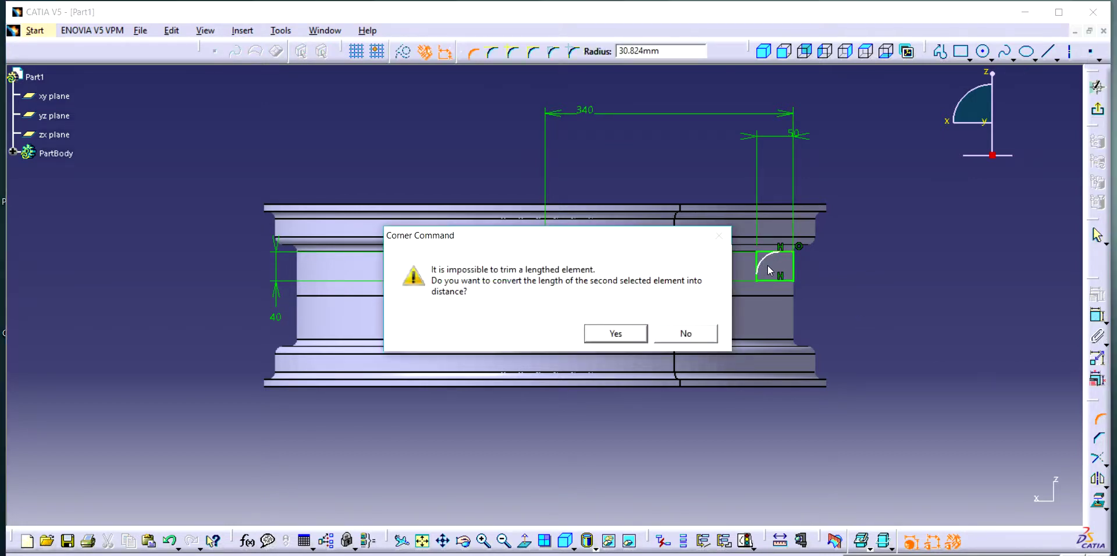
pyautogui.click(630, 334)
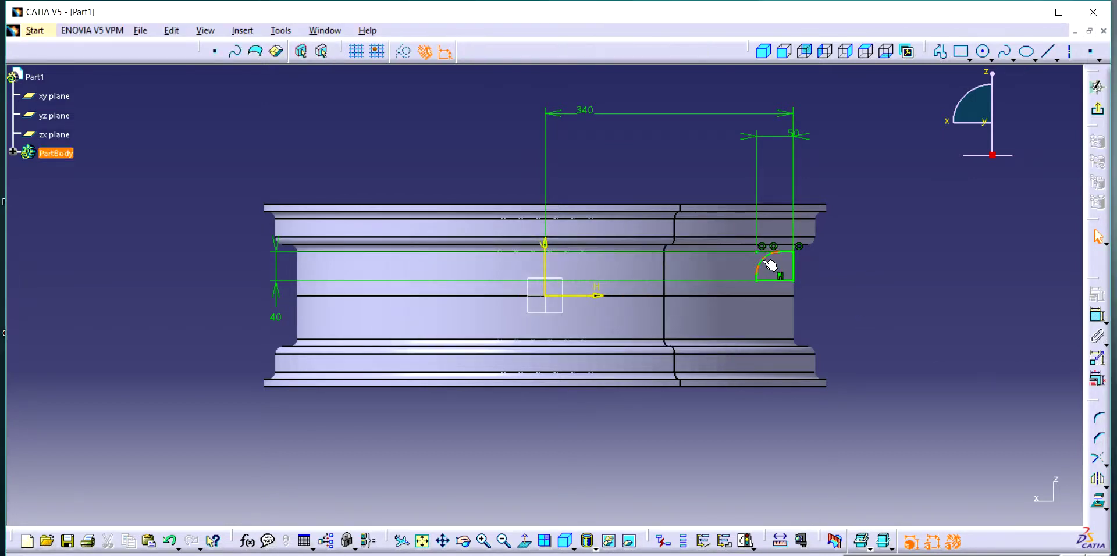
pyautogui.doubleClick(762, 259)
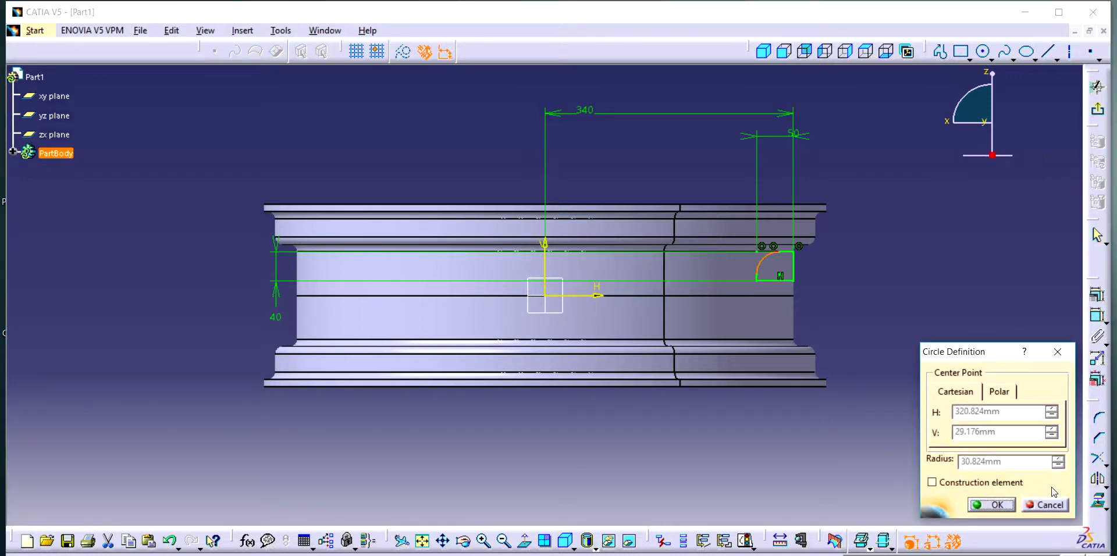
pyautogui.click(1046, 505)
pyautogui.hotkey('ctrl', 'z')
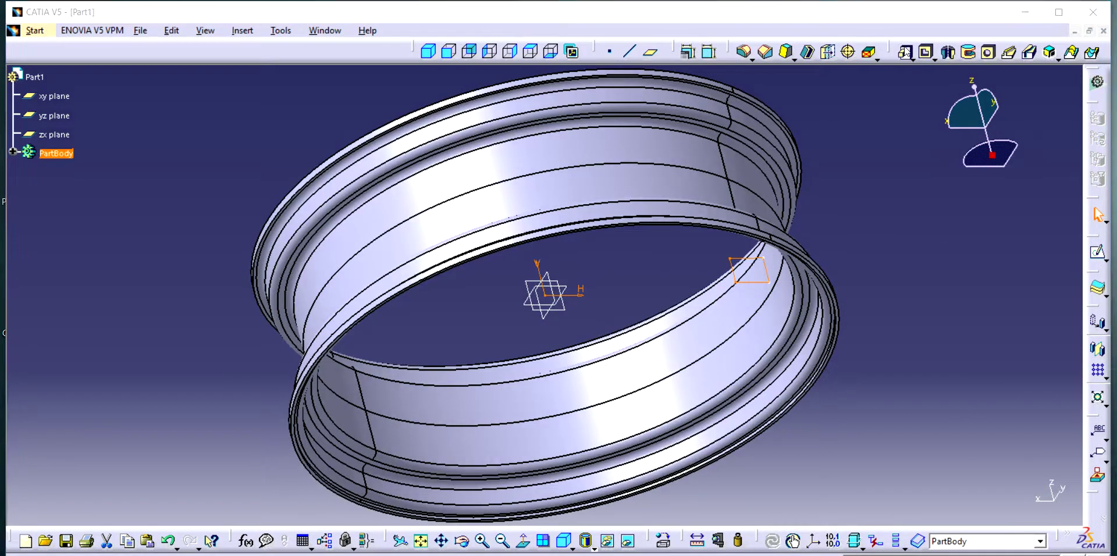
# Pad the rectangle 25 mm mirrored into a block and fillet its edges
pyautogui.click(905, 52)
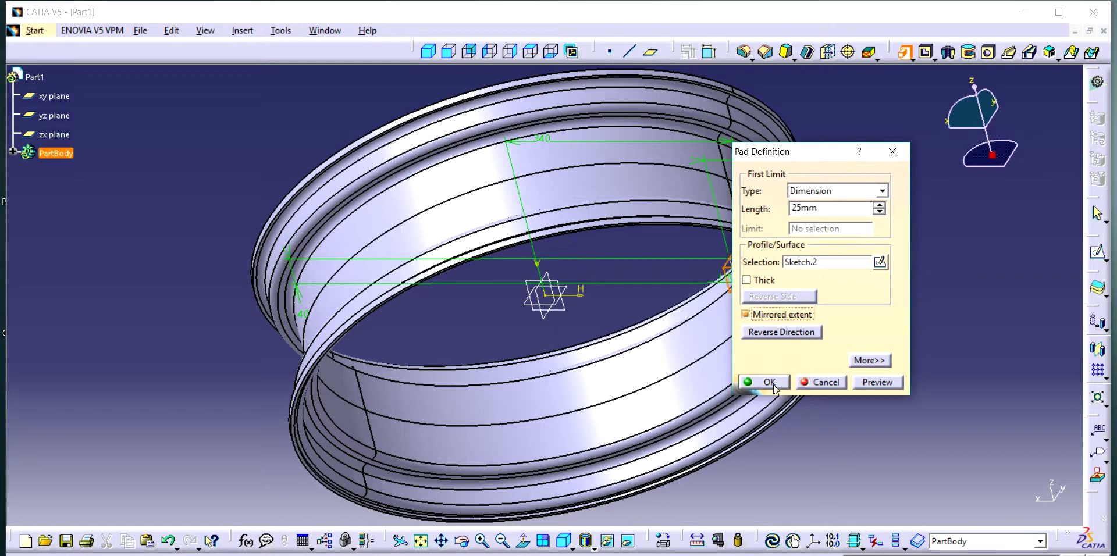
pyautogui.click(751, 382)
pyautogui.click(743, 270)
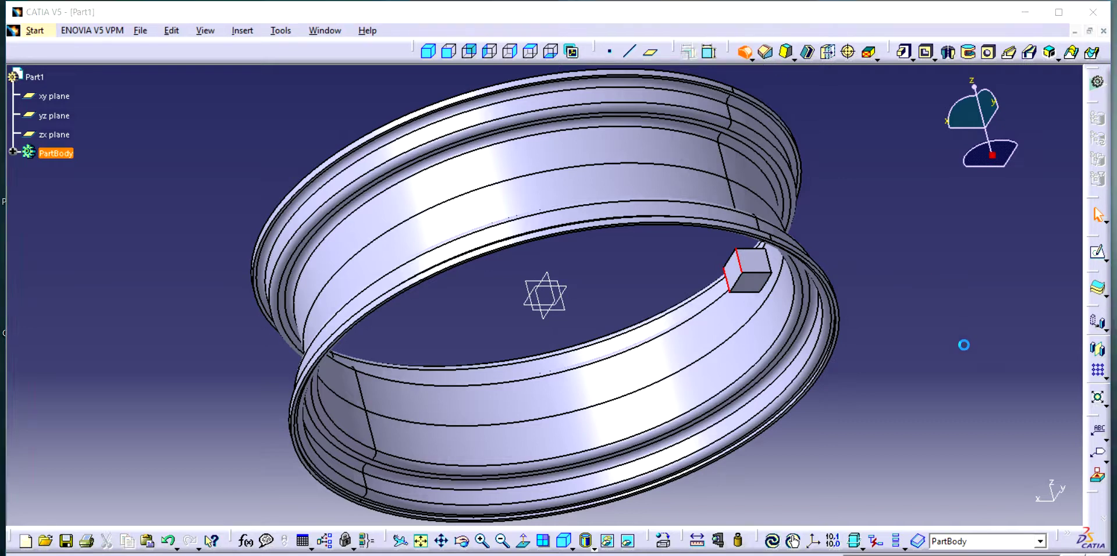
pyautogui.write('10')
pyautogui.press('Return')
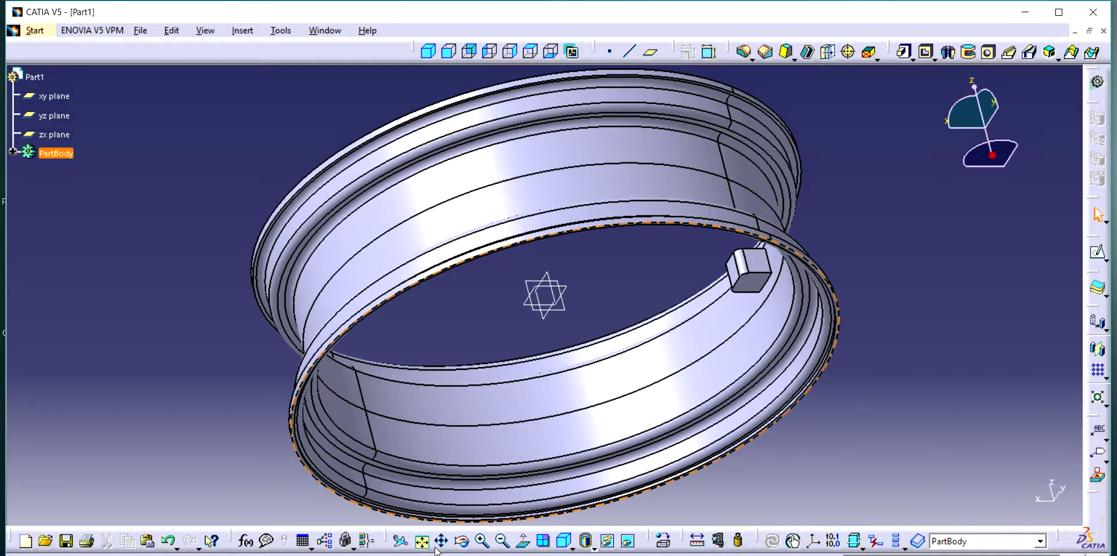
# Apply a 10 mm shell to the block, removing its top face
pyautogui.click(462, 541)
pyautogui.moveTo(578, 215)
pyautogui.mouseDown()
pyautogui.moveTo(641, 329)
pyautogui.moveTo(763, 422)
pyautogui.moveTo(641, 461)
pyautogui.mouseUp()
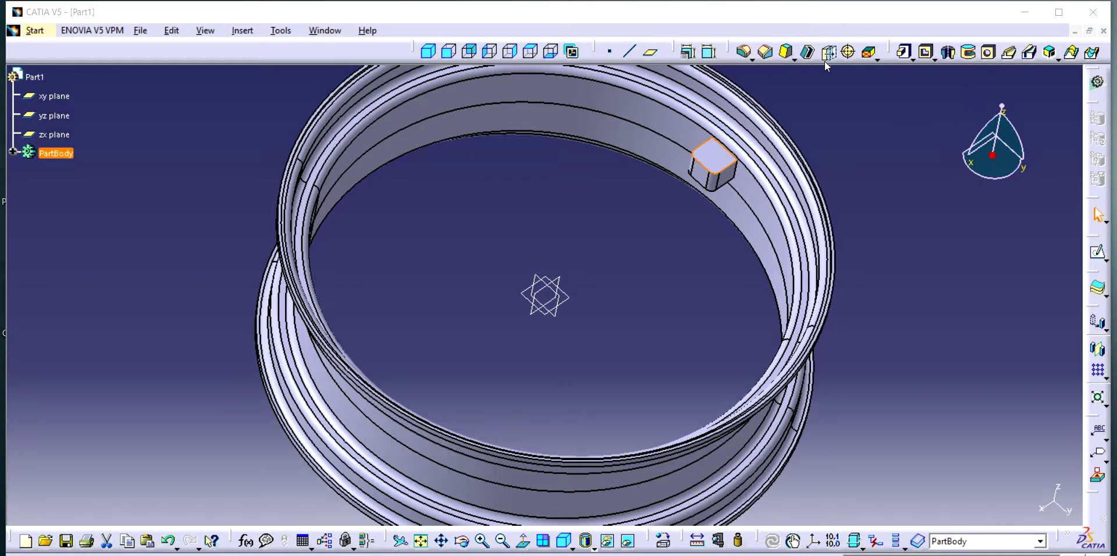
pyautogui.click(807, 51)
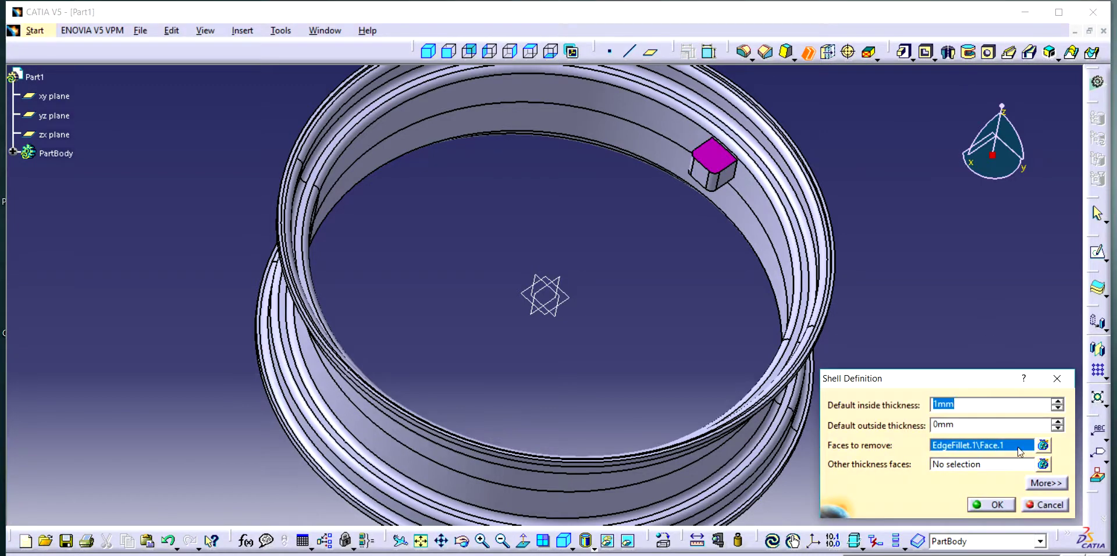
pyautogui.write('10')
pyautogui.click(973, 505)
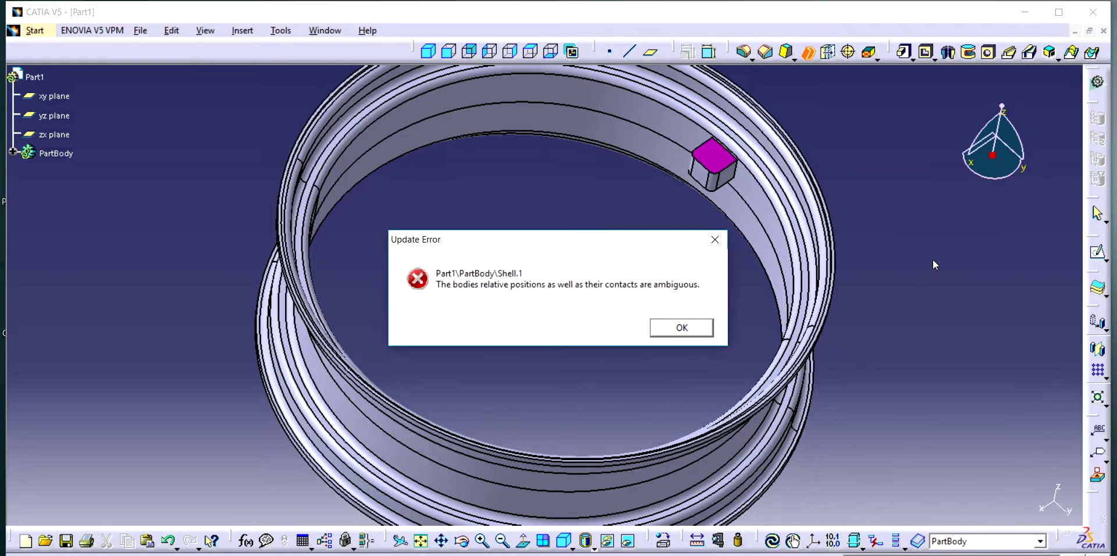
# Dismiss the update error, deactivate the shell, and confirm the pad
pyautogui.press('Return')
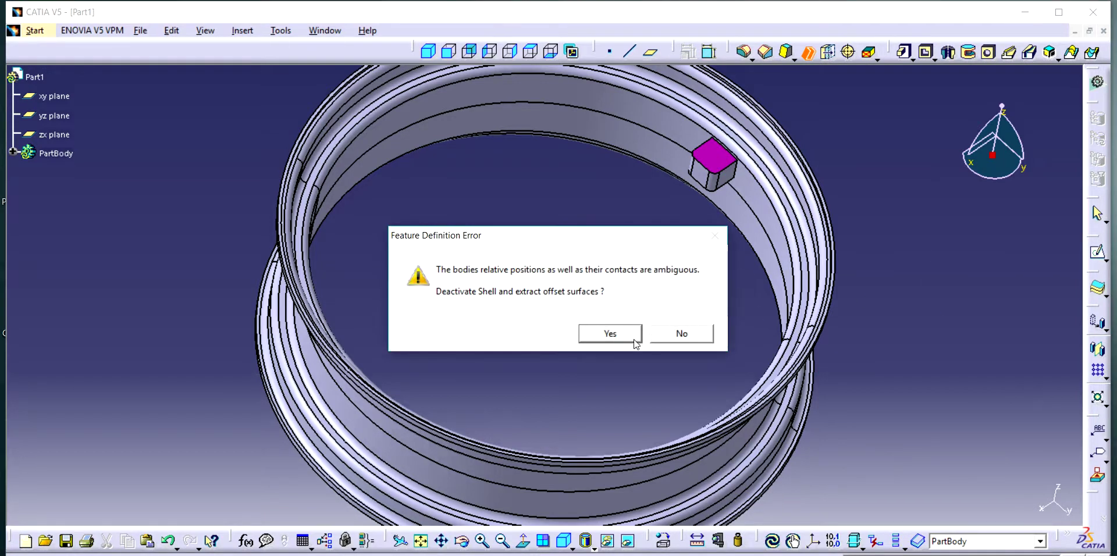
pyautogui.click(621, 336)
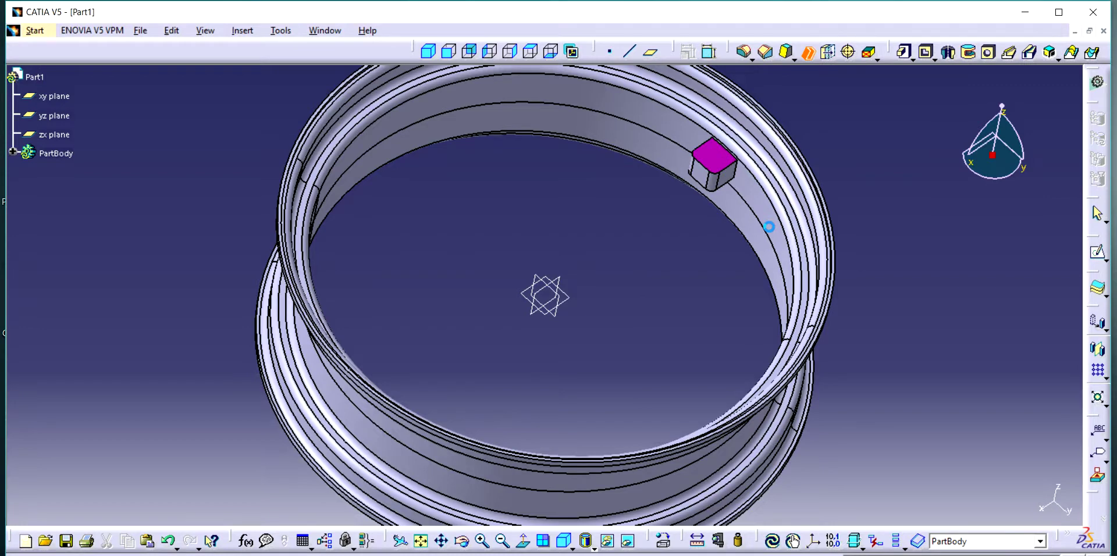
pyautogui.click(691, 335)
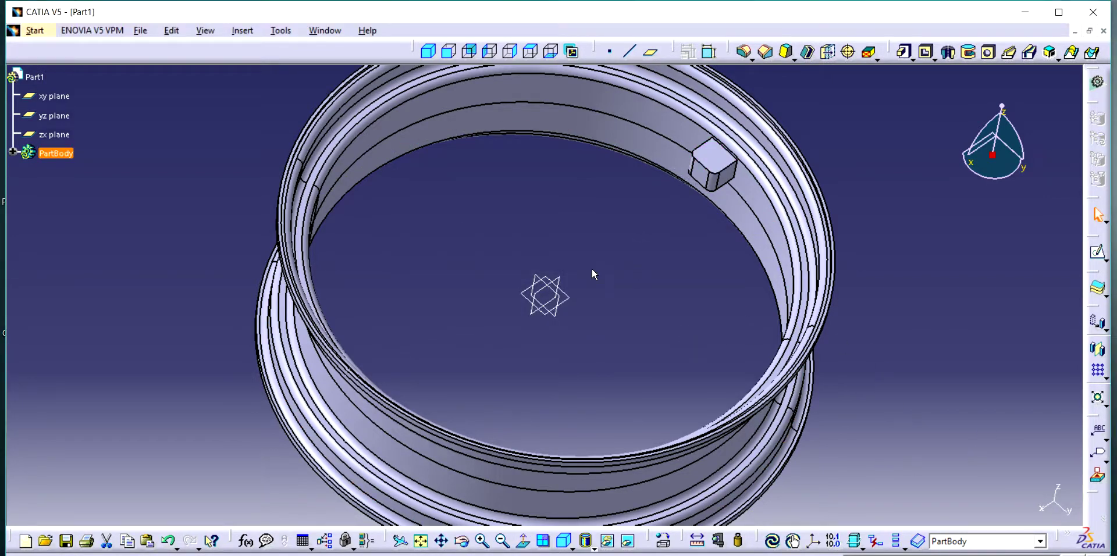
# Start a sketch on the block's top face and bring the block into view
pyautogui.click(1097, 252)
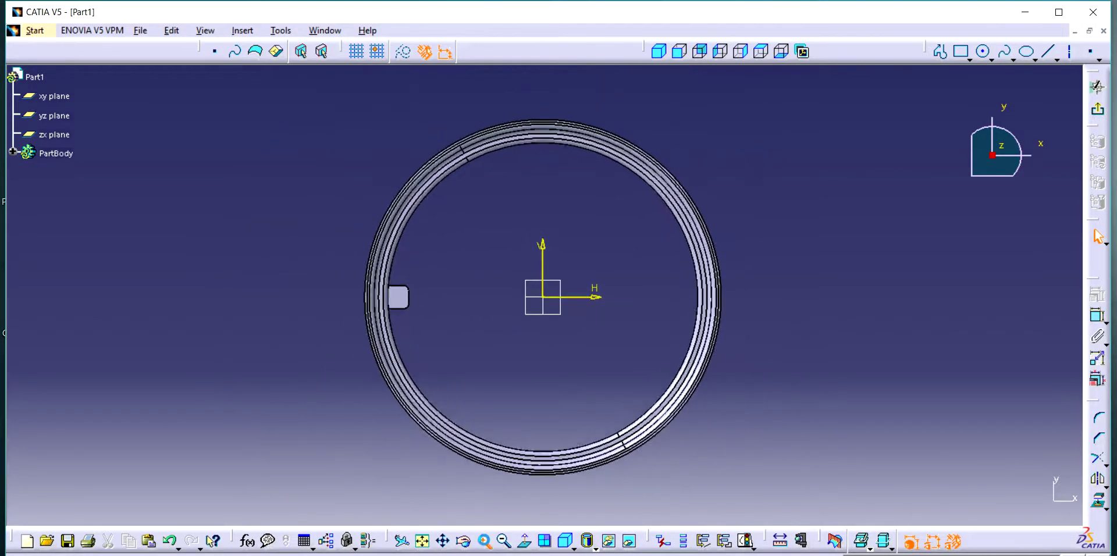
pyautogui.click(485, 542)
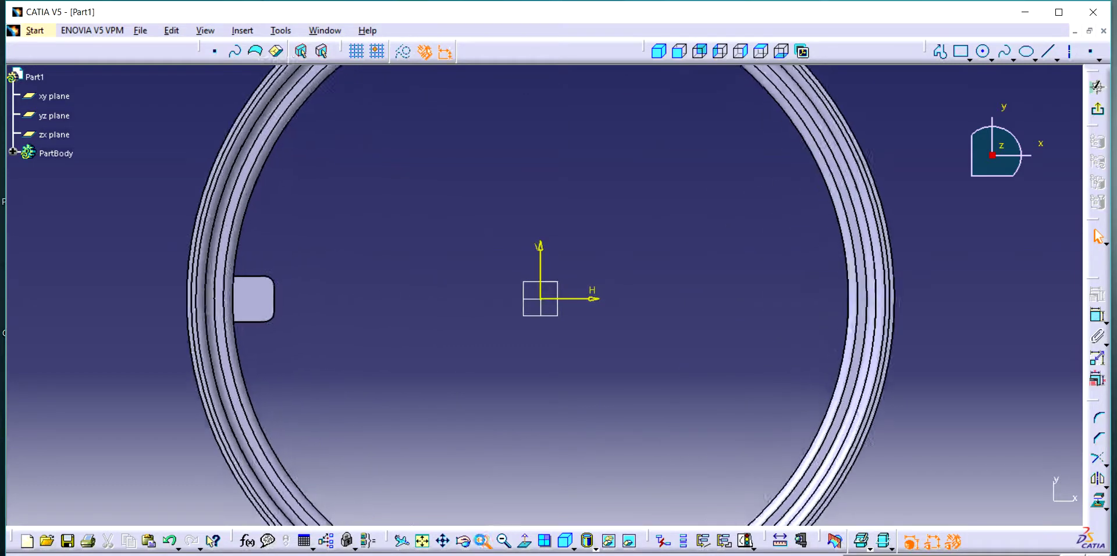
pyautogui.click(439, 542)
pyautogui.moveTo(419, 382); pyautogui.dragTo(765, 305)
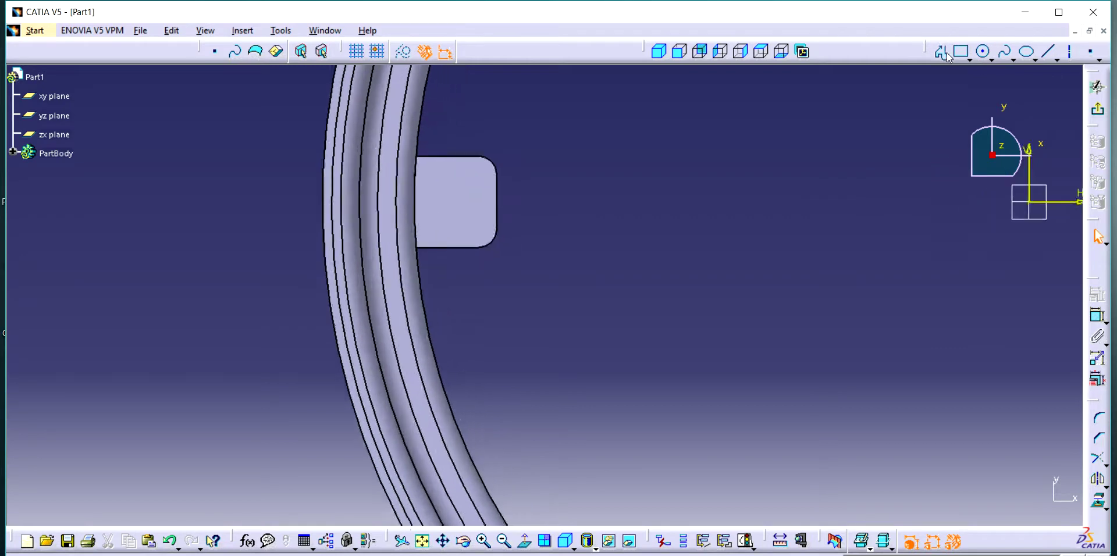
# Draw a centred rectangle inside the block and exit the sketch
pyautogui.click(970, 58)
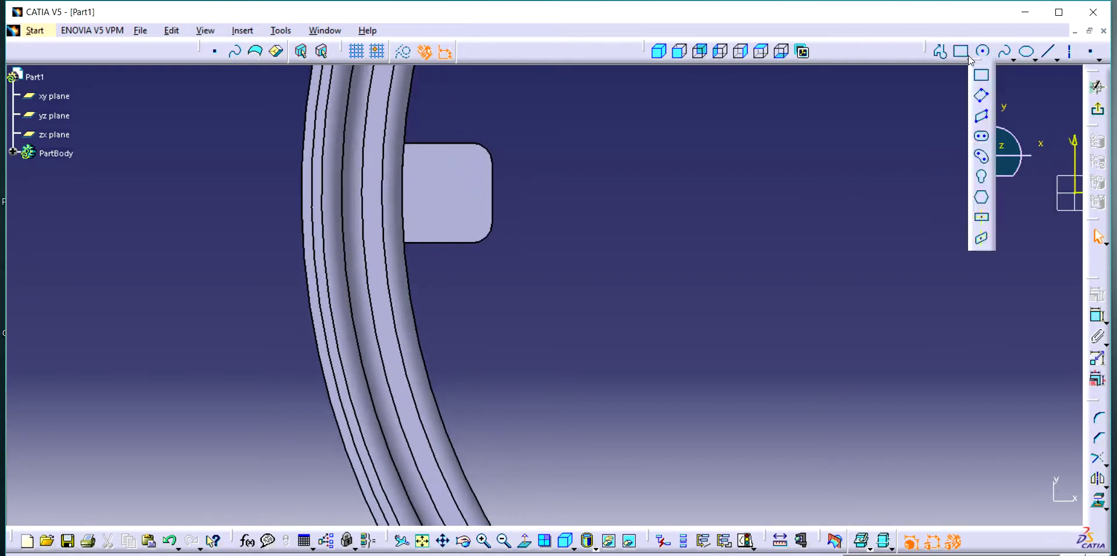
pyautogui.click(982, 217)
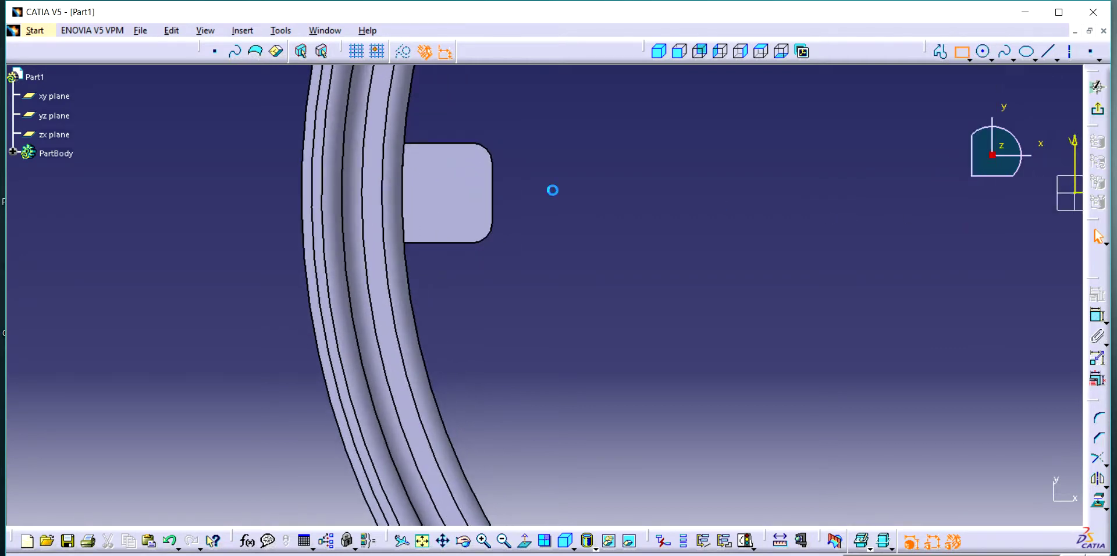
pyautogui.click(446, 188)
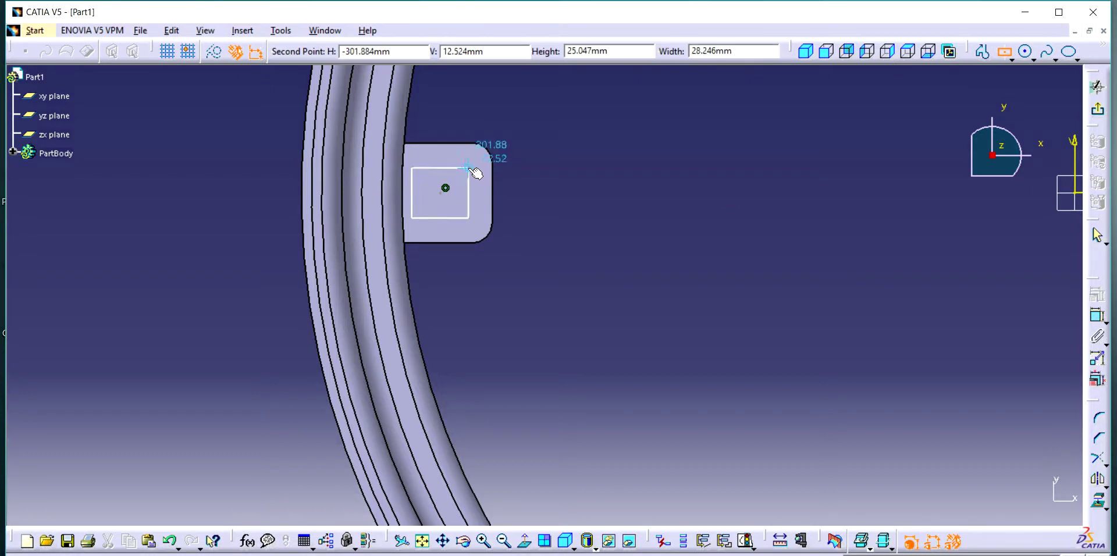
pyautogui.click(469, 168)
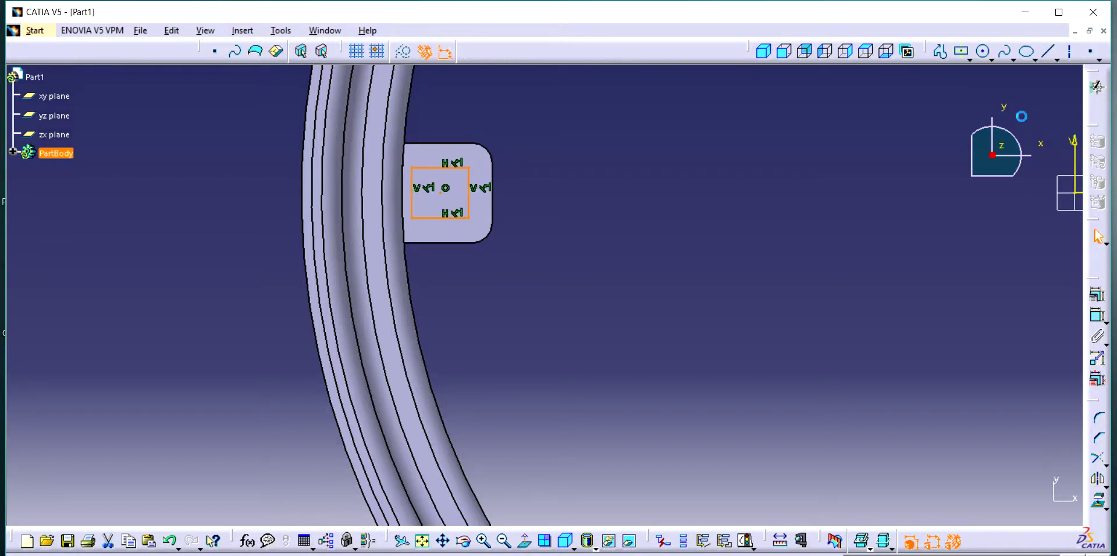
pyautogui.click(1097, 86)
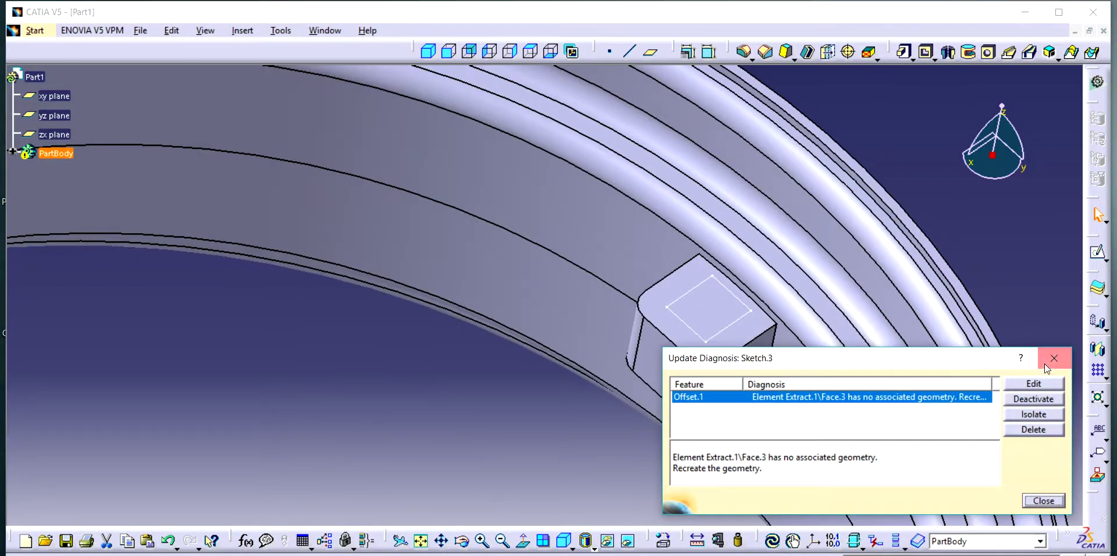
# Pocket Sketch.3 to cut a square hole through the block, dismissing the diagnosis messages
pyautogui.click(1045, 366)
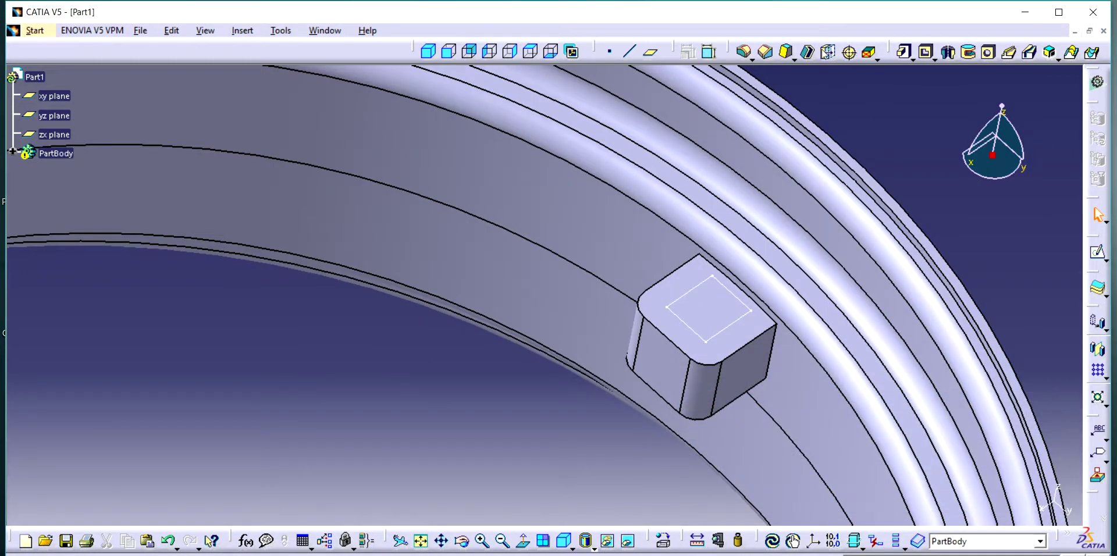
pyautogui.click(925, 54)
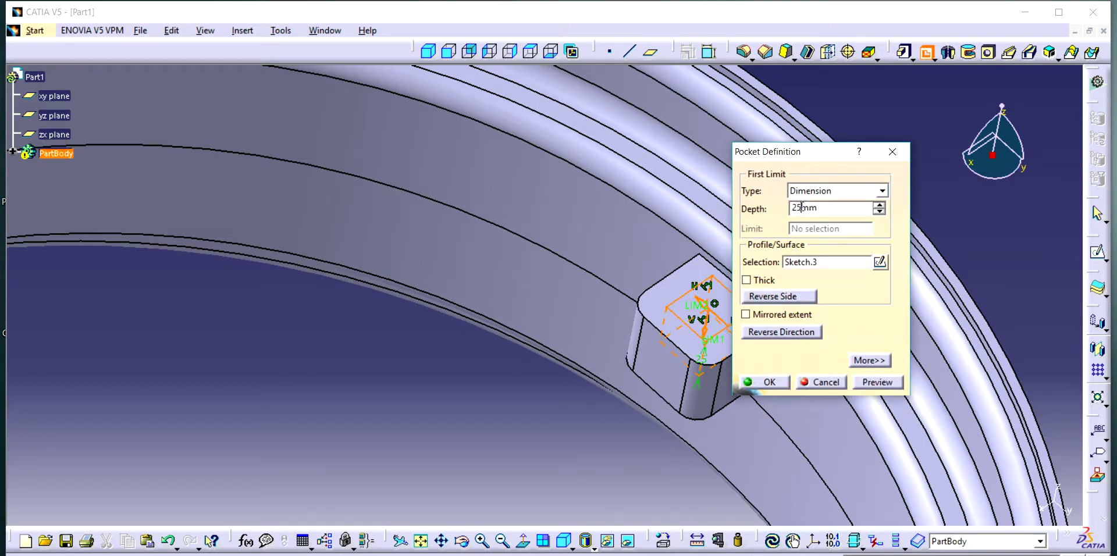
pyautogui.click(765, 382)
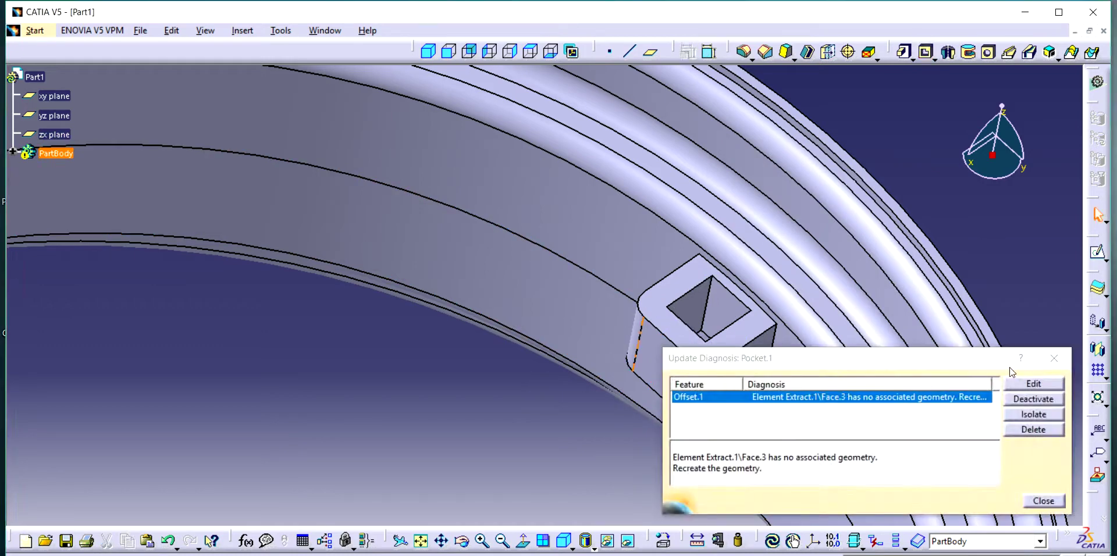
pyautogui.click(1045, 368)
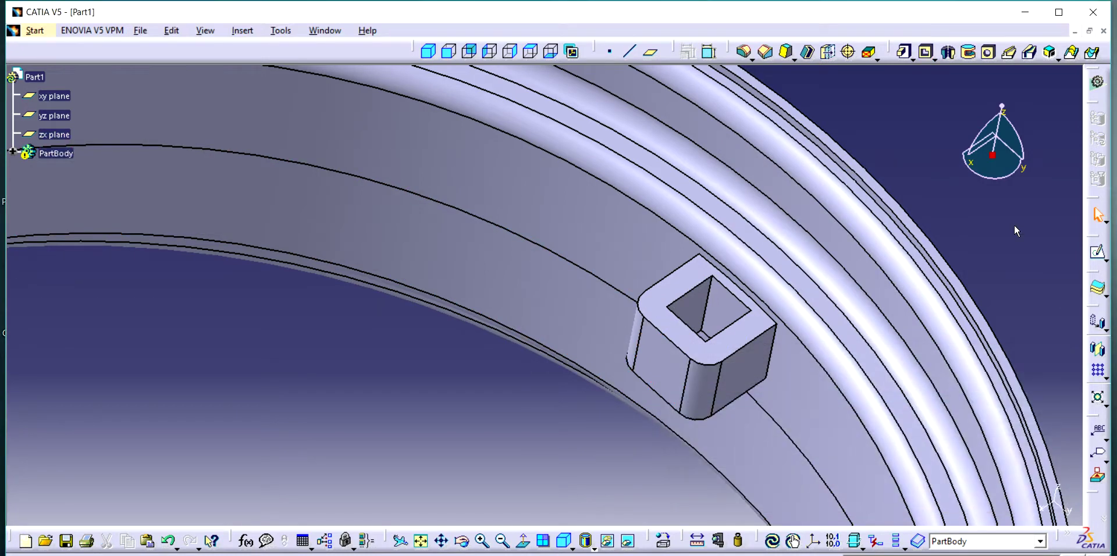
pyautogui.click(740, 373)
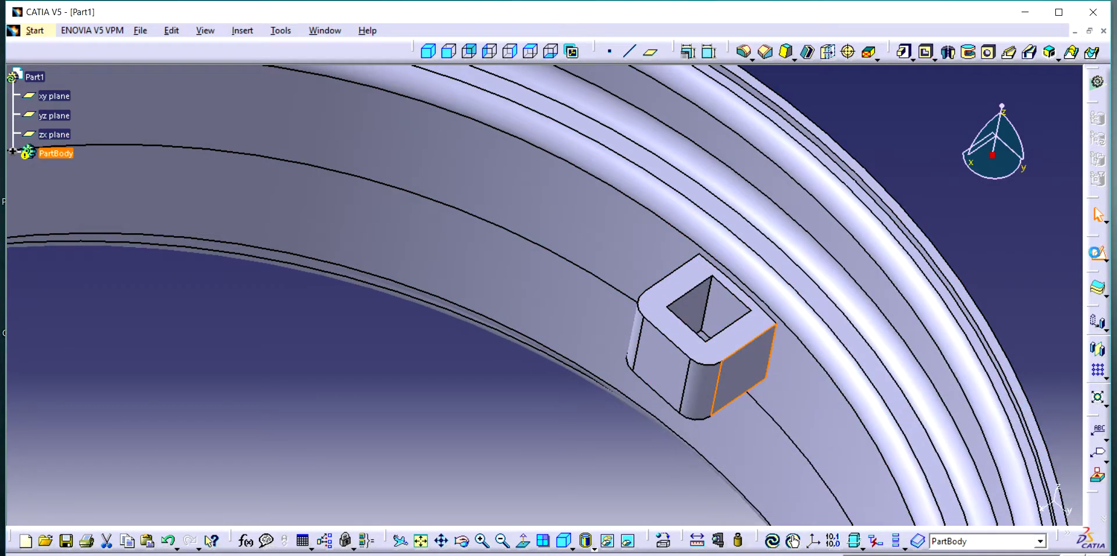
pyautogui.click(688, 51)
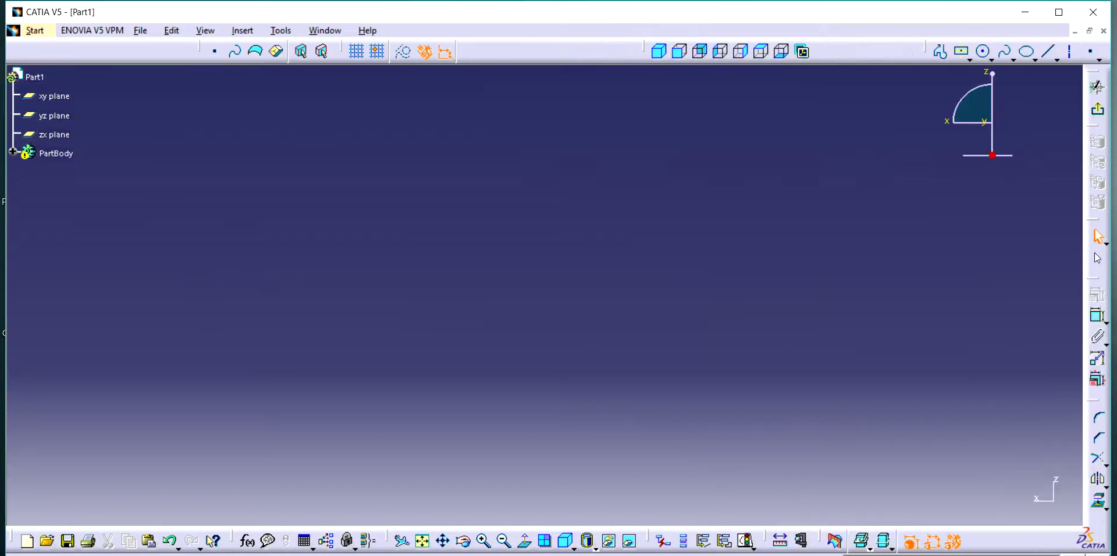
pyautogui.click(420, 547)
pyautogui.click(483, 543)
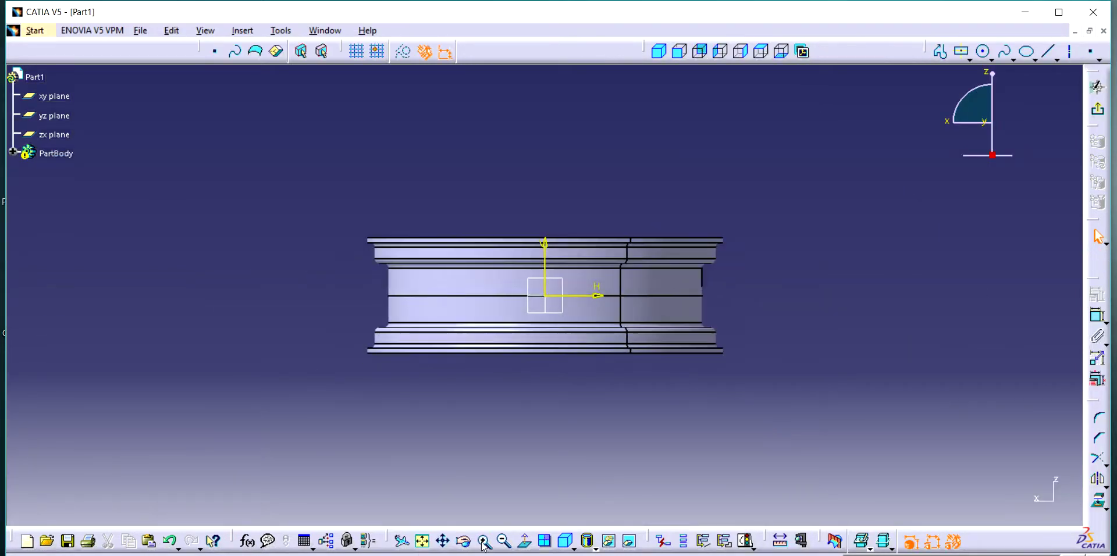
pyautogui.rightClick(667, 317)
pyautogui.click(694, 347)
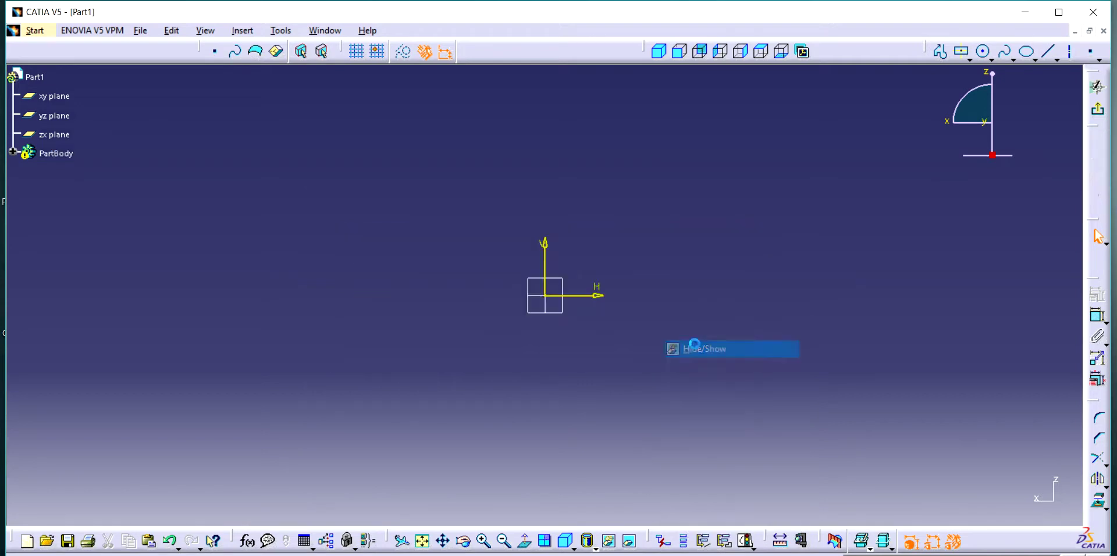
pyautogui.hotkey('ctrl', 'z')
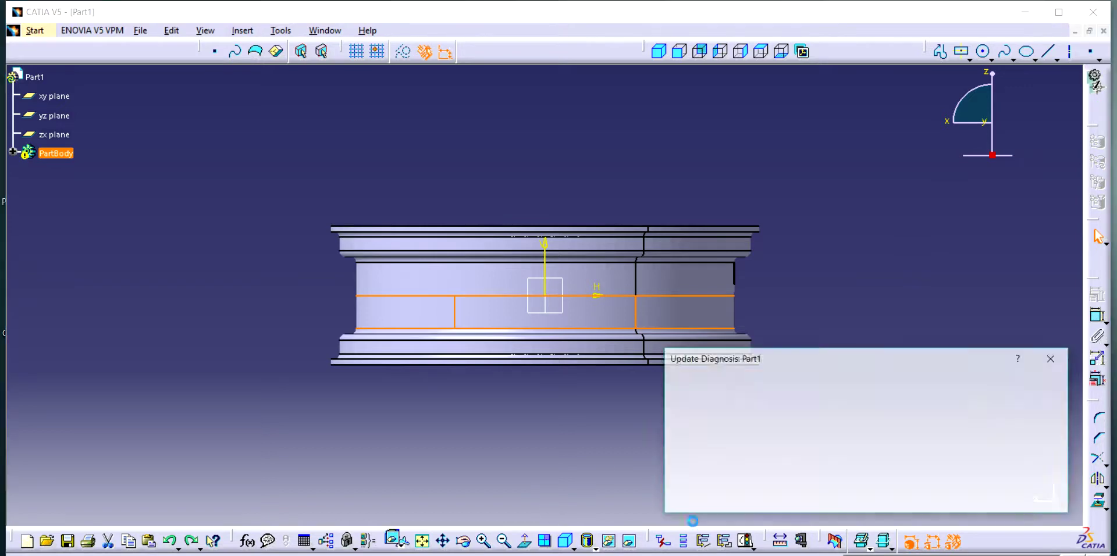
# Dismiss the update error, update the part and deactivate the failing Offset.1 feature
pyautogui.click(1054, 358)
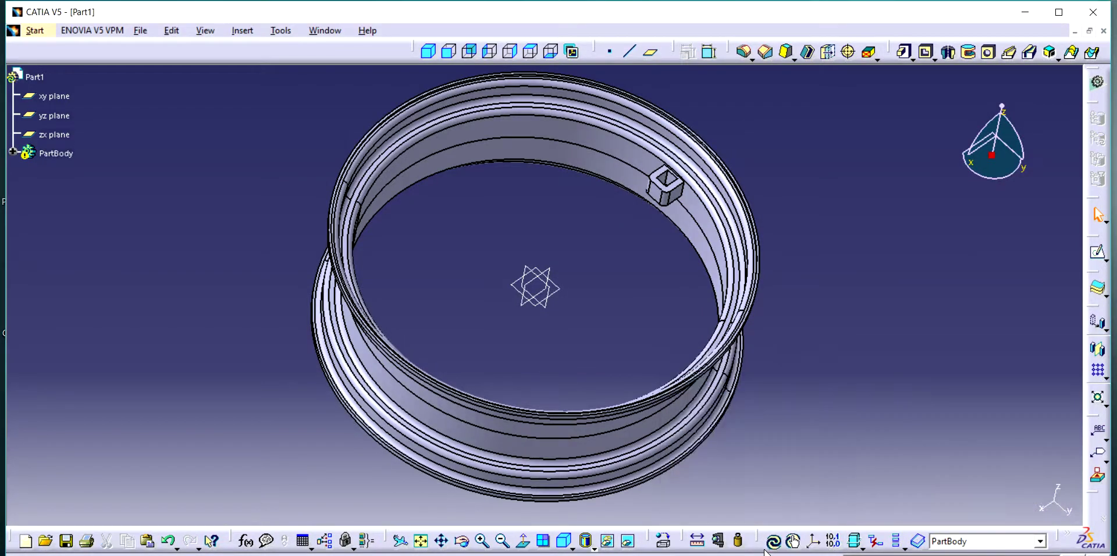
pyautogui.click(769, 542)
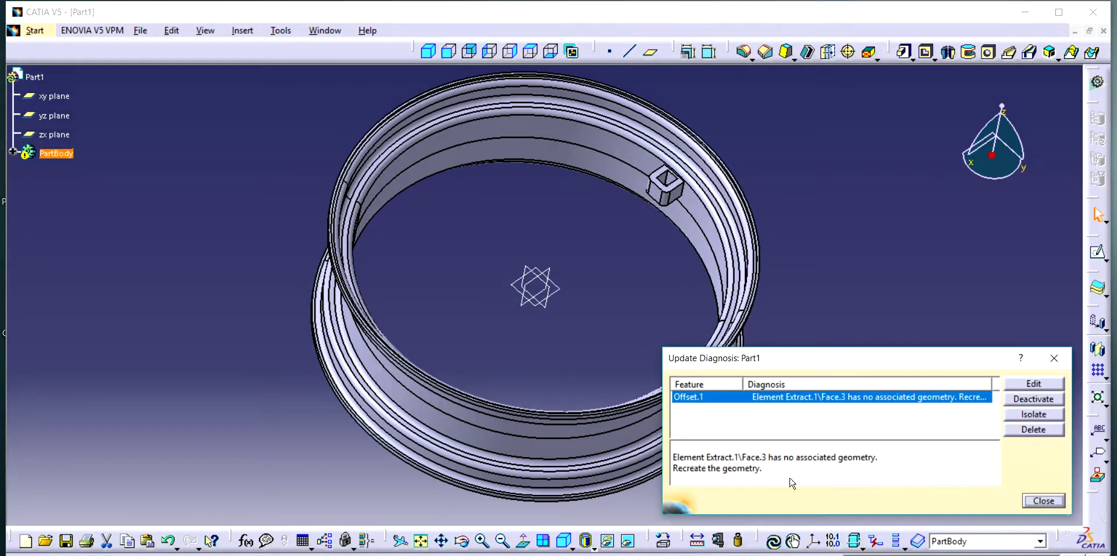
pyautogui.click(1024, 400)
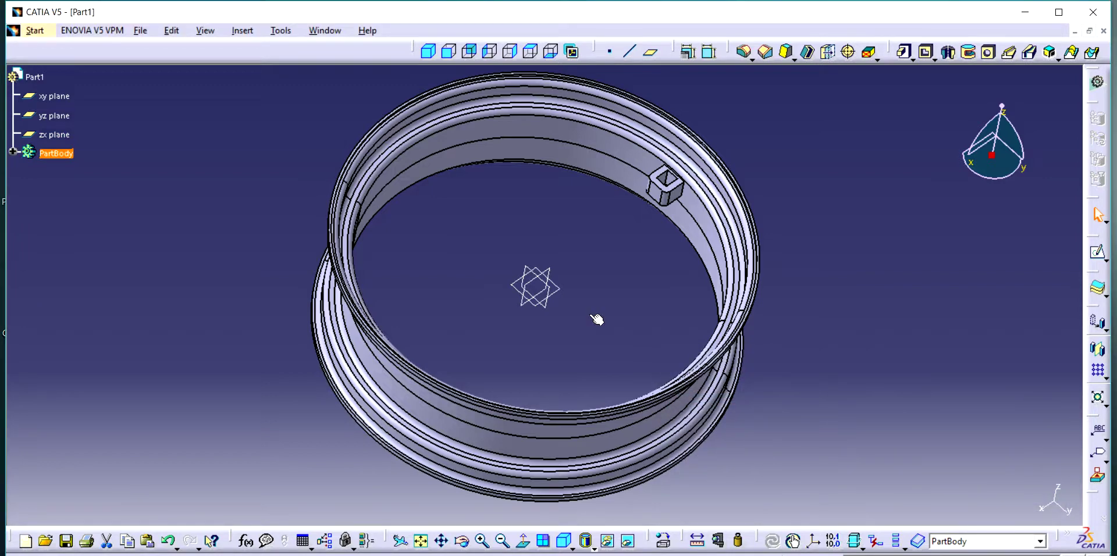
# Sketch a 20 mm diameter circle on the block's side face
pyautogui.click(679, 195)
pyautogui.click(1098, 251)
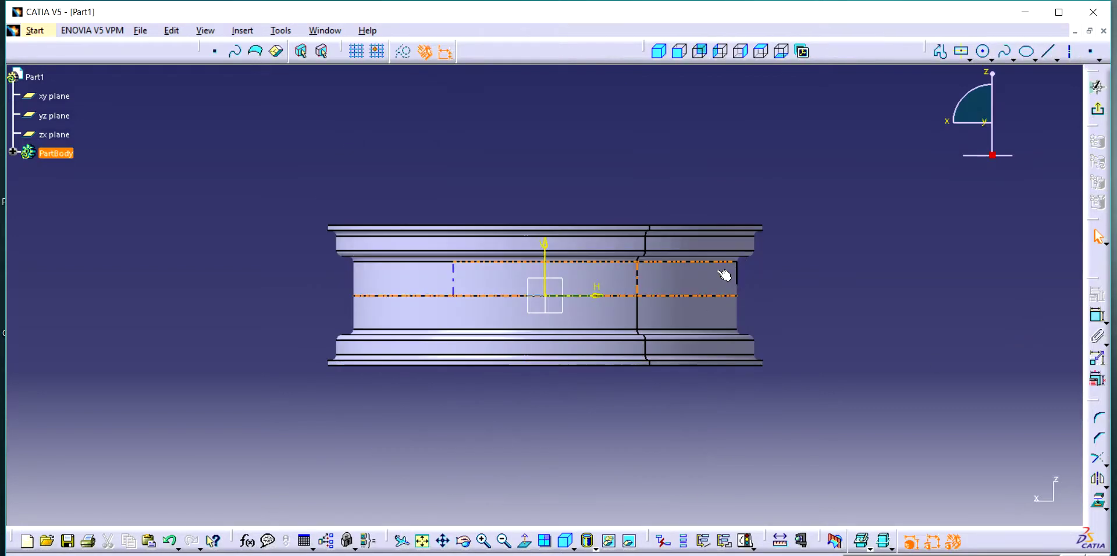
pyautogui.click(463, 541)
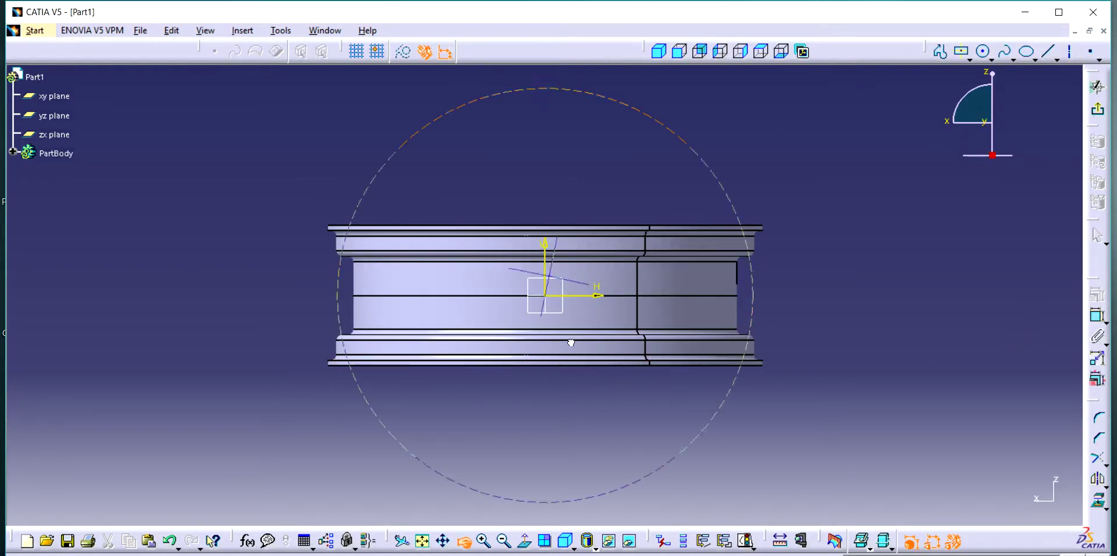
pyautogui.moveTo(573, 337); pyautogui.dragTo(581, 374)
pyautogui.click(984, 52)
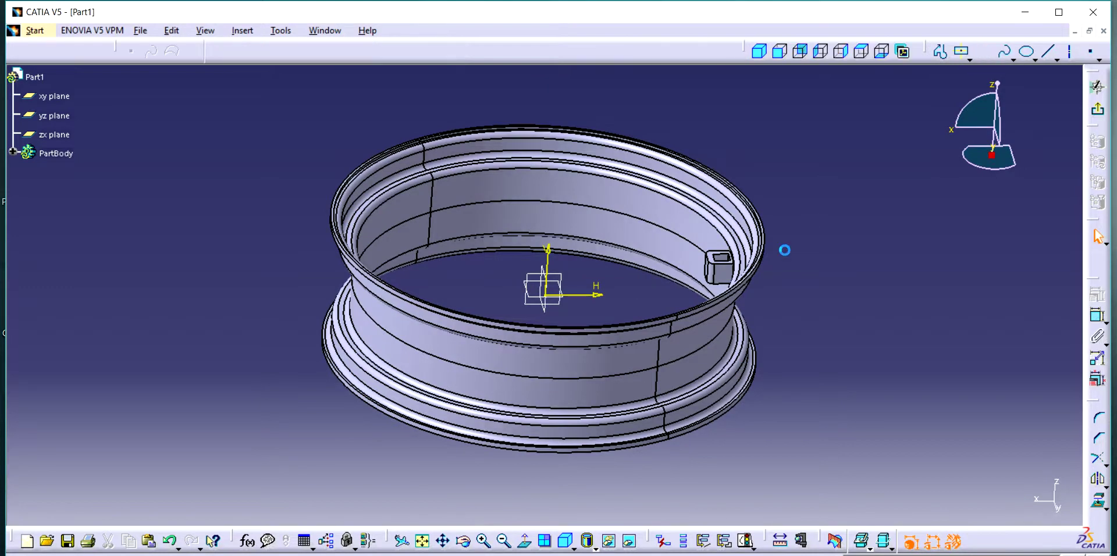
pyautogui.click(722, 271)
pyautogui.click(738, 259)
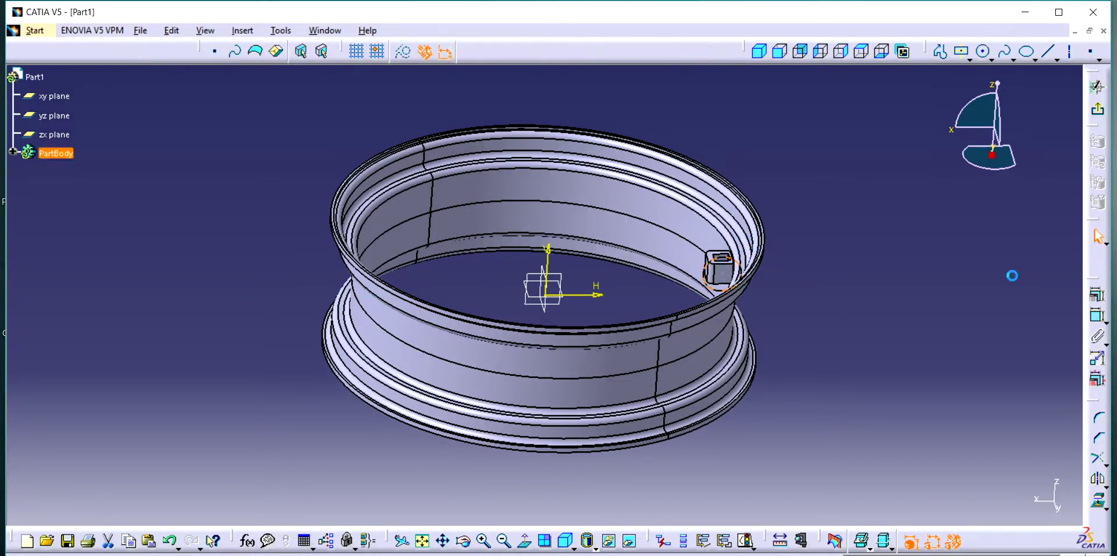
pyautogui.click(1096, 321)
pyautogui.click(950, 337)
pyautogui.doubleClick(952, 336)
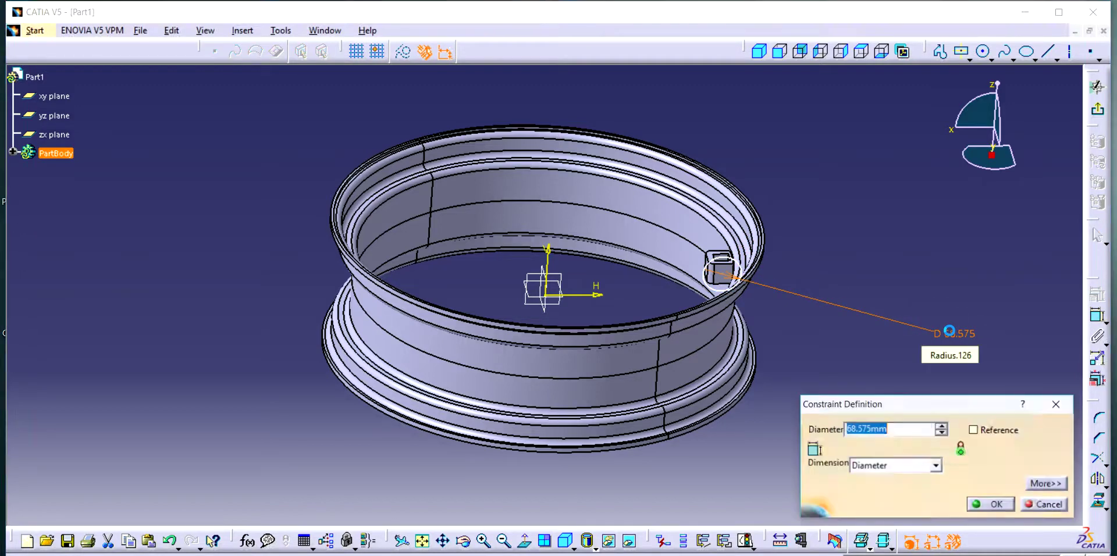
pyautogui.write('20')
pyautogui.press('Return')
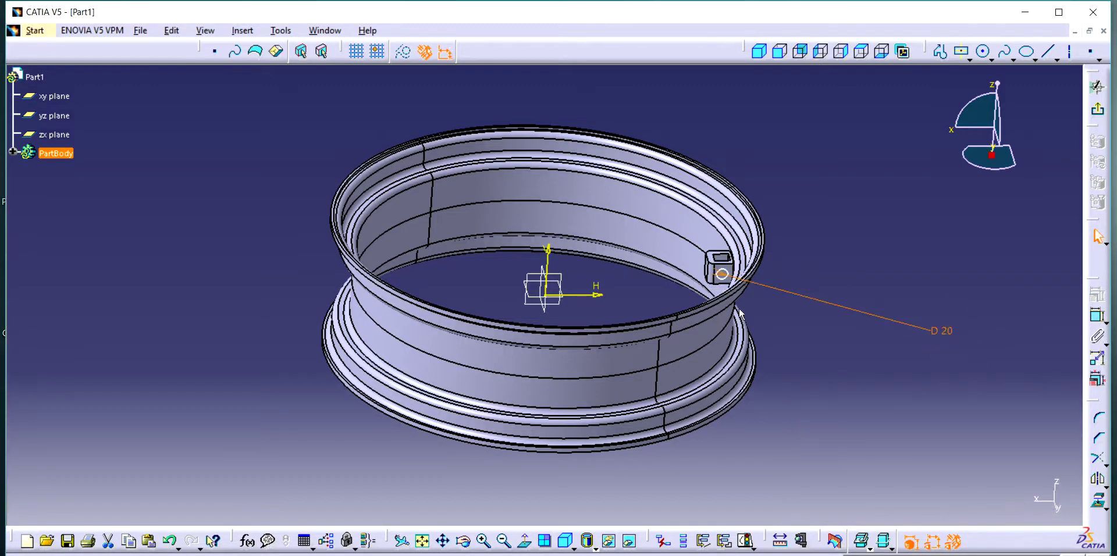
# Dimension the circle 25 mm from the block's edge
pyautogui.click(487, 547)
pyautogui.click(487, 547)
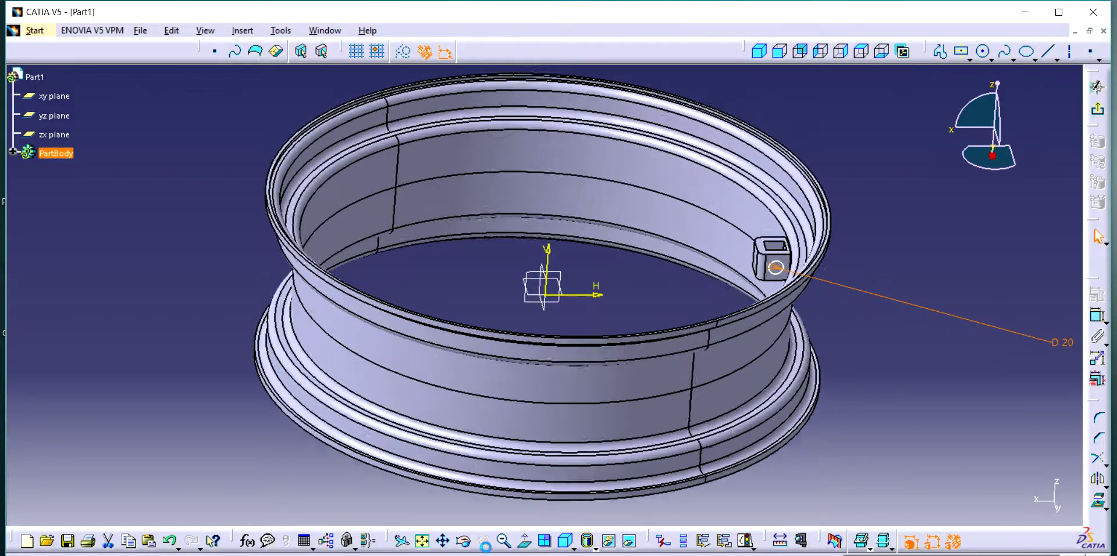
pyautogui.click(487, 546)
pyautogui.click(487, 547)
pyautogui.click(486, 547)
pyautogui.click(487, 547)
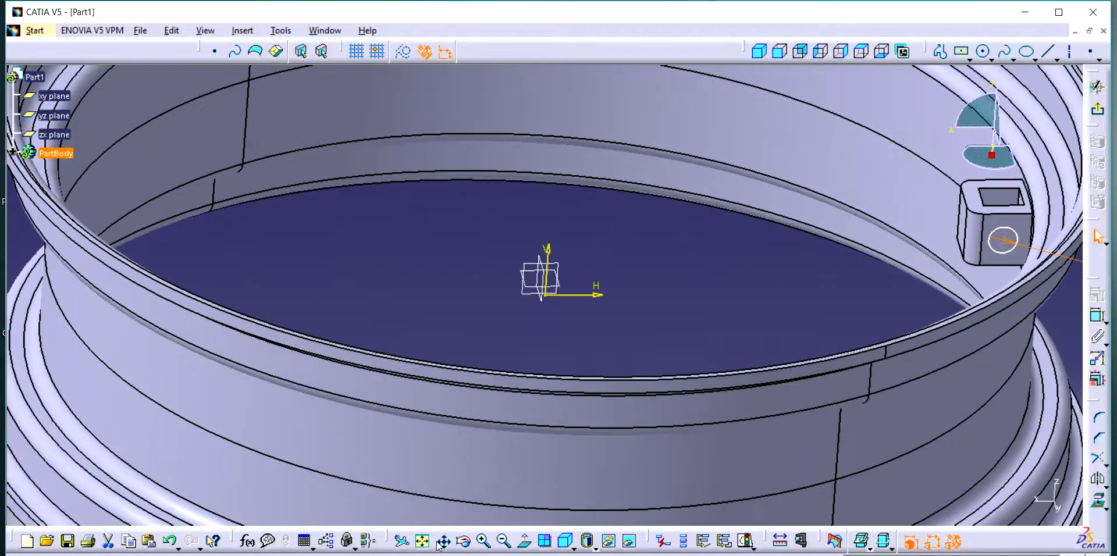
pyautogui.click(487, 547)
pyautogui.moveTo(423, 380); pyautogui.dragTo(304, 387, button='middle')
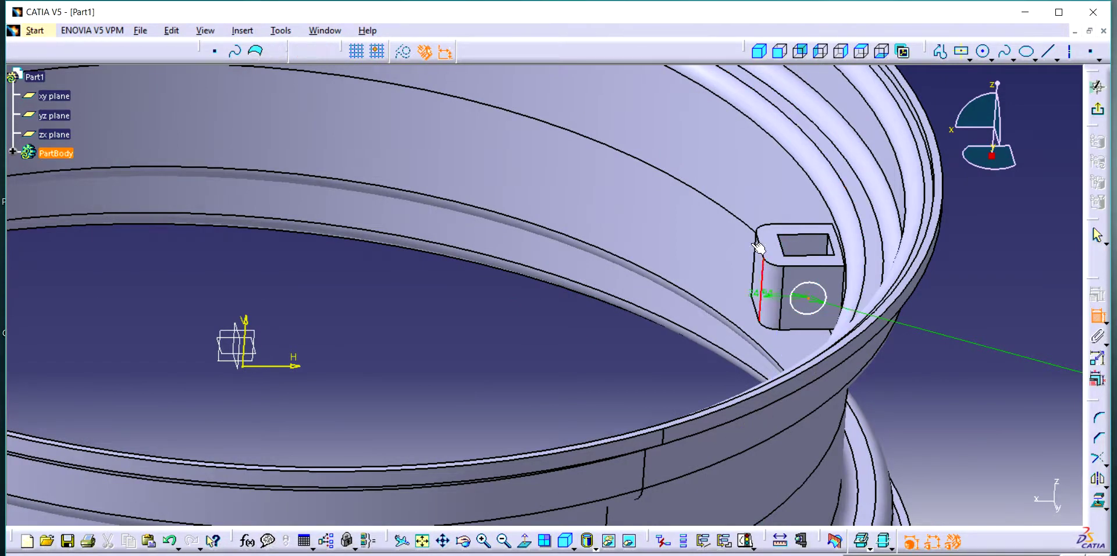
pyautogui.click(760, 273)
pyautogui.doubleClick(778, 213)
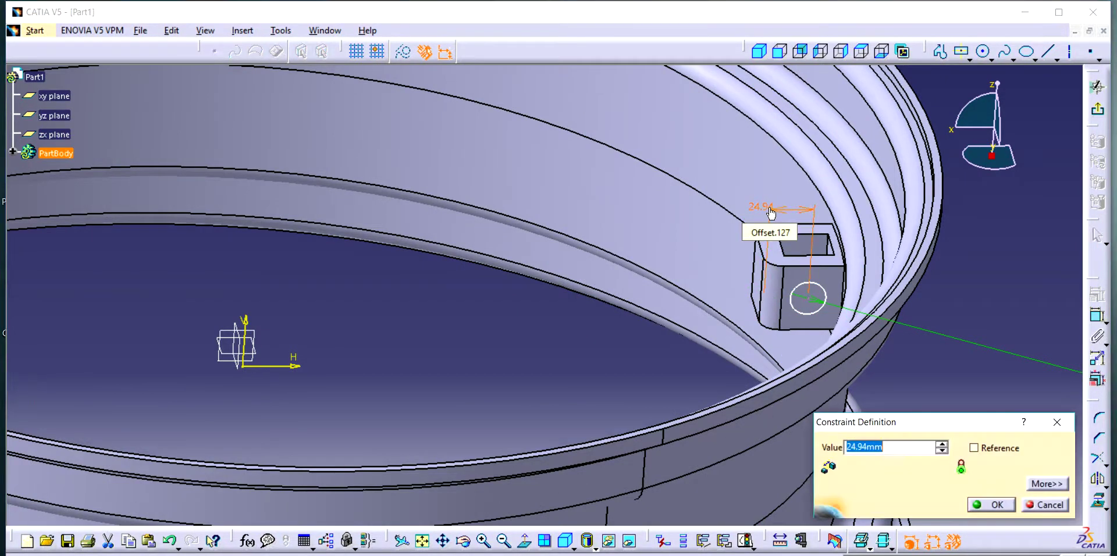
pyautogui.write('25')
pyautogui.press('Return')
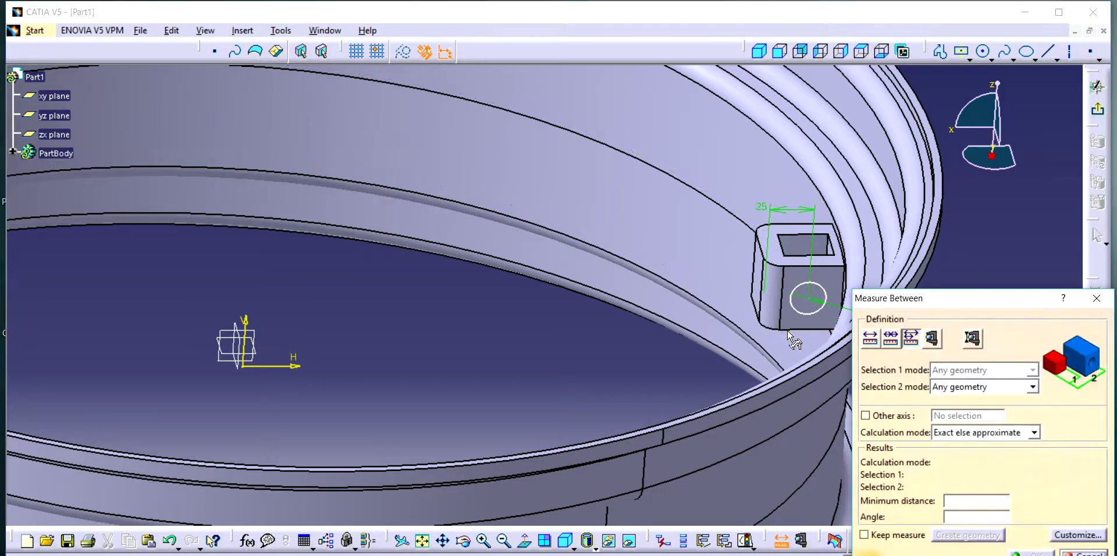
pyautogui.click(823, 266)
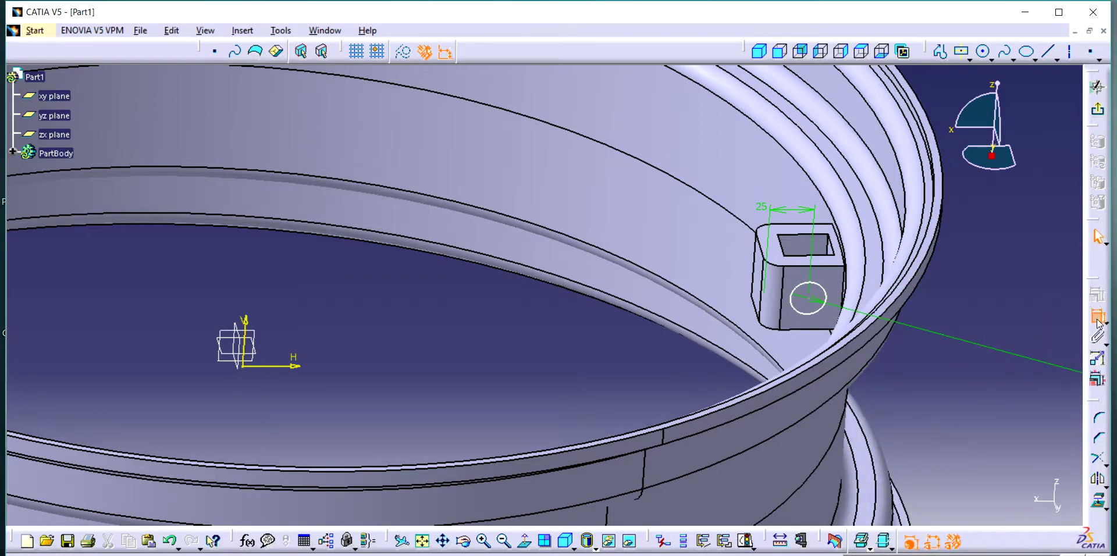
# Dimension the circle 20 mm from the block's bottom edge
pyautogui.click(1098, 320)
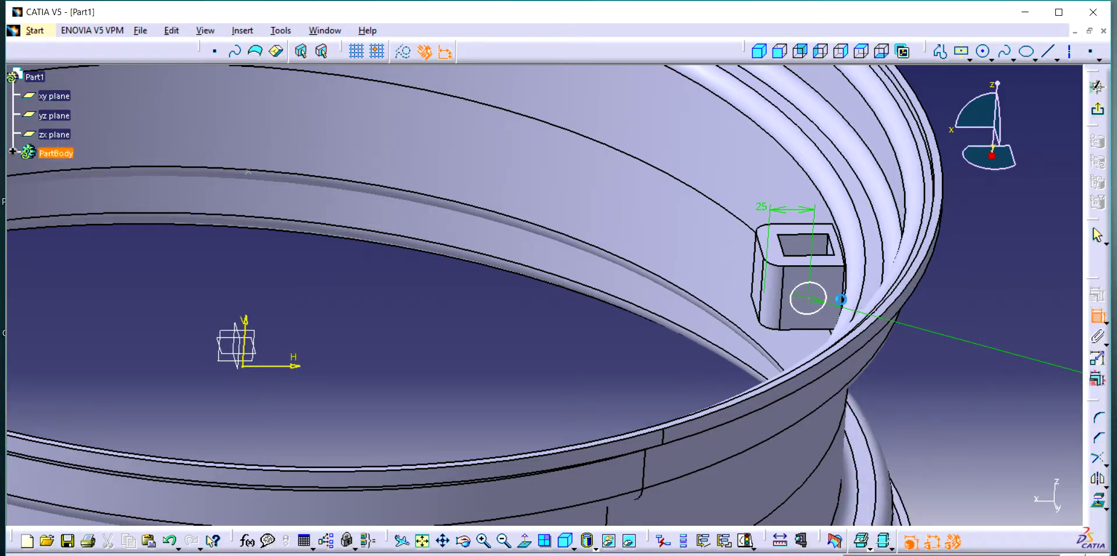
pyautogui.click(808, 299)
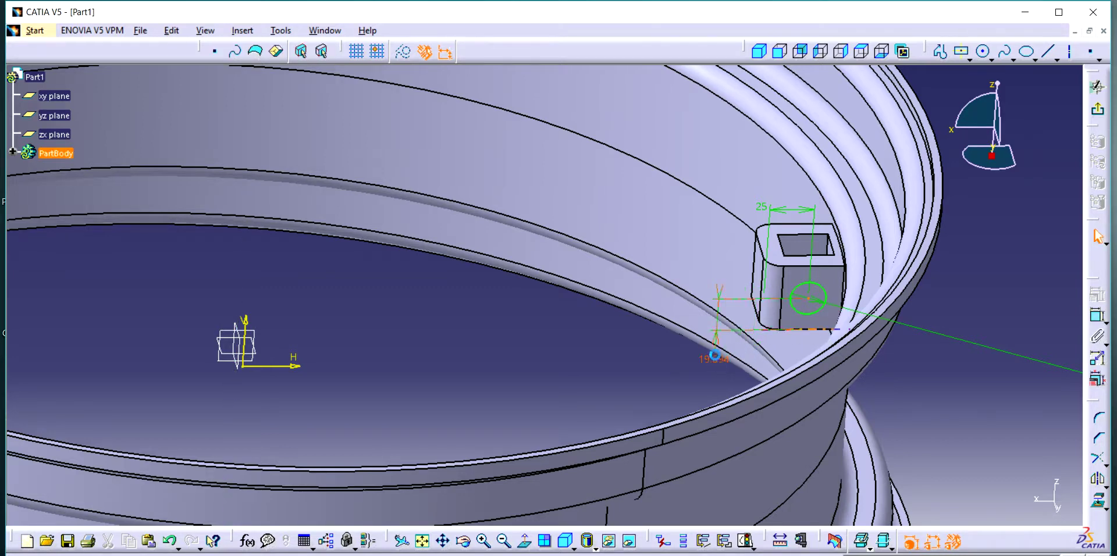
pyautogui.click(715, 355)
pyautogui.doubleClick(713, 359)
pyautogui.write('20')
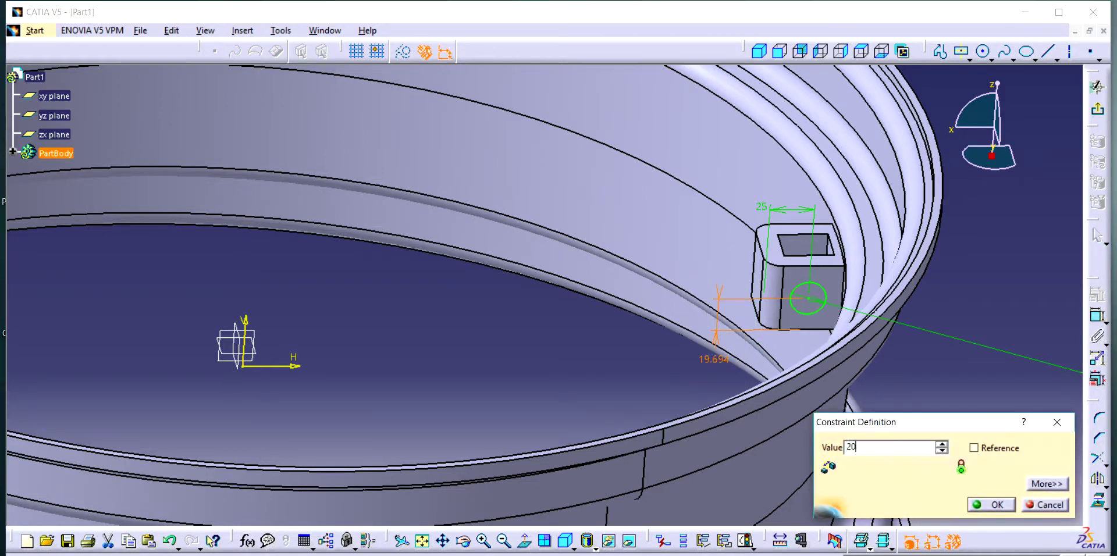
pyautogui.press('Return')
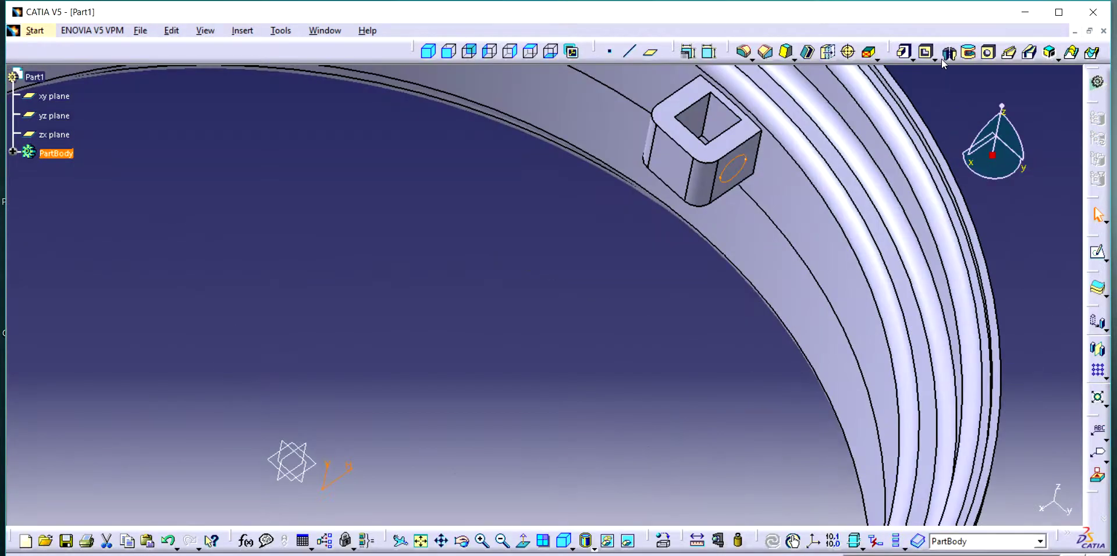
pyautogui.click(926, 52)
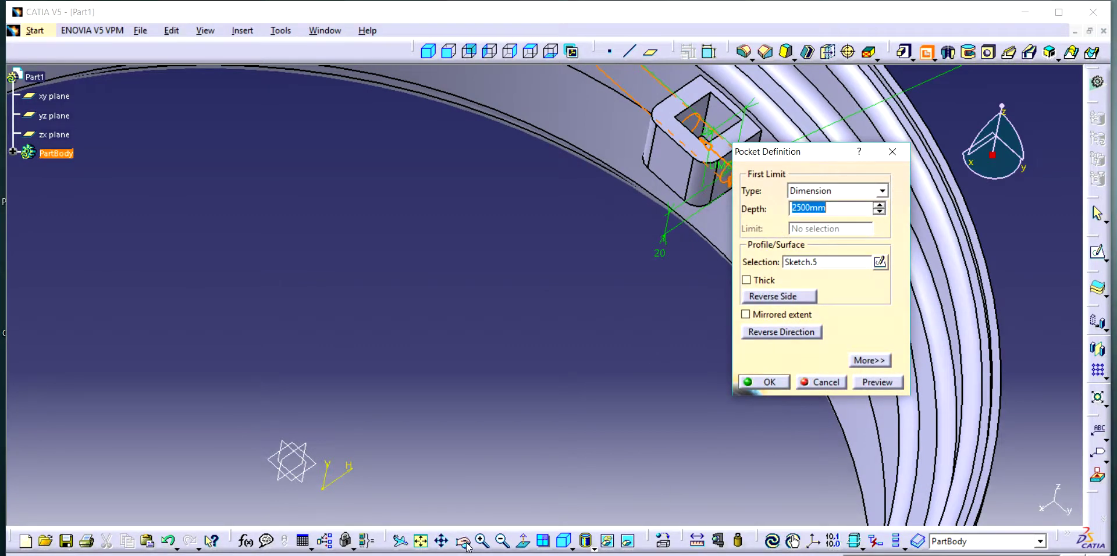
# Pocket the circle Up to surface, stopping at the block's inner face, through both walls
pyautogui.moveTo(467, 547); pyautogui.dragTo(643, 374)
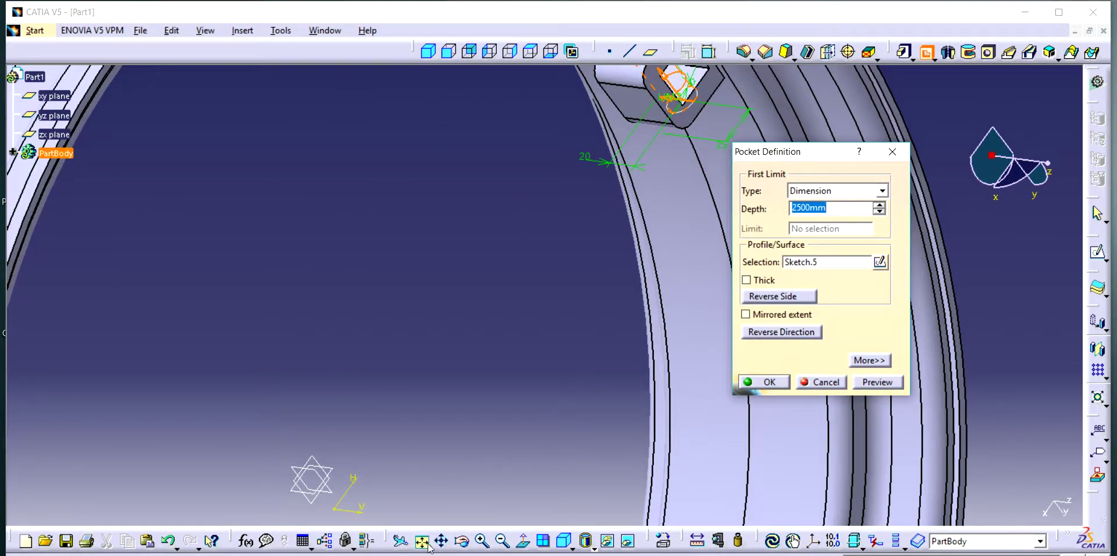
pyautogui.moveTo(441, 544)
pyautogui.mouseDown()
pyautogui.moveTo(512, 429)
pyautogui.moveTo(815, 193)
pyautogui.mouseUp()
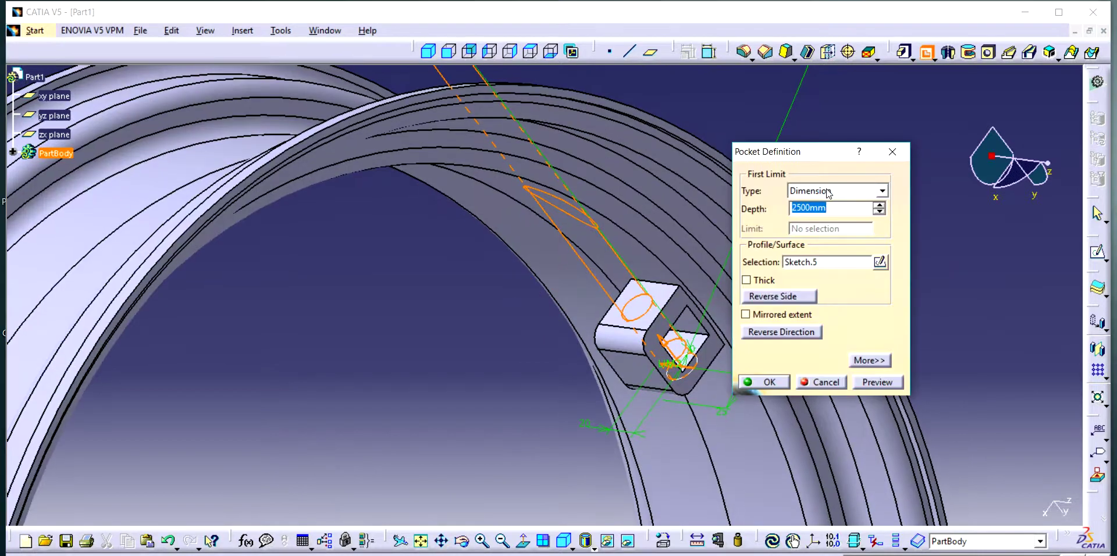
pyautogui.click(828, 192)
pyautogui.click(814, 249)
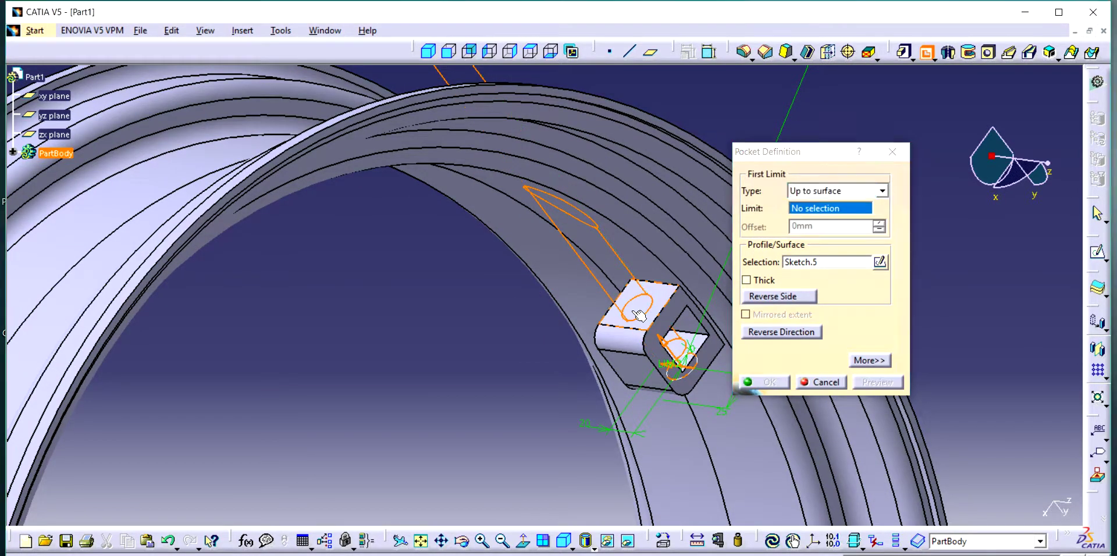
pyautogui.click(639, 316)
pyautogui.click(779, 380)
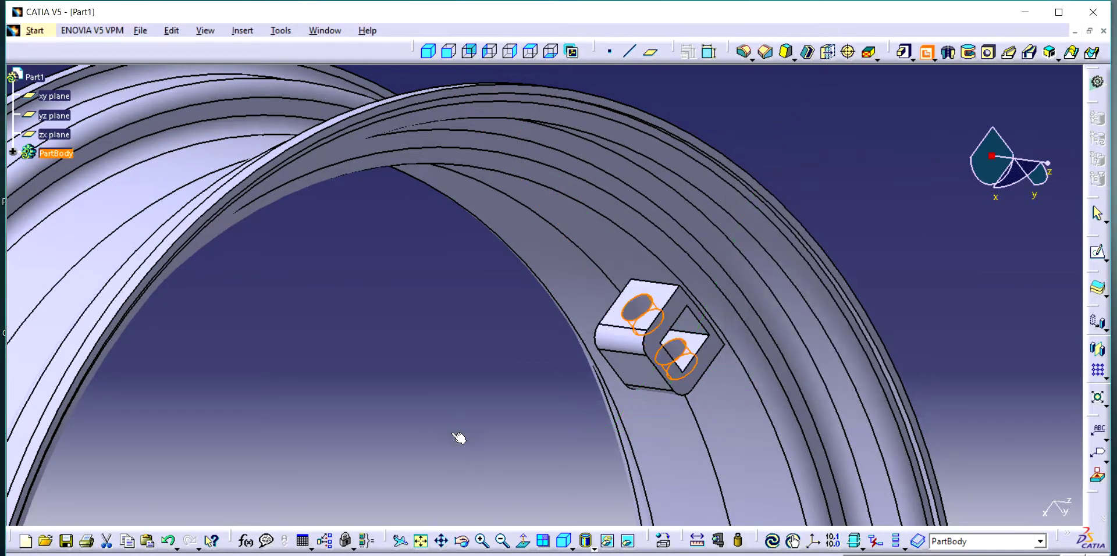
pyautogui.moveTo(731, 315); pyautogui.dragTo(543, 508, button='middle')
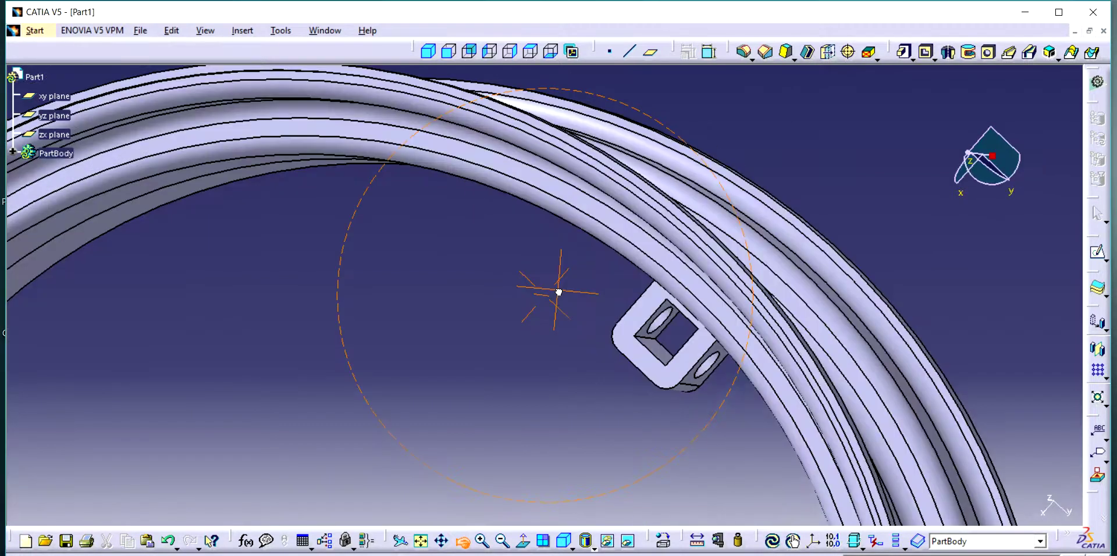
pyautogui.click(430, 543)
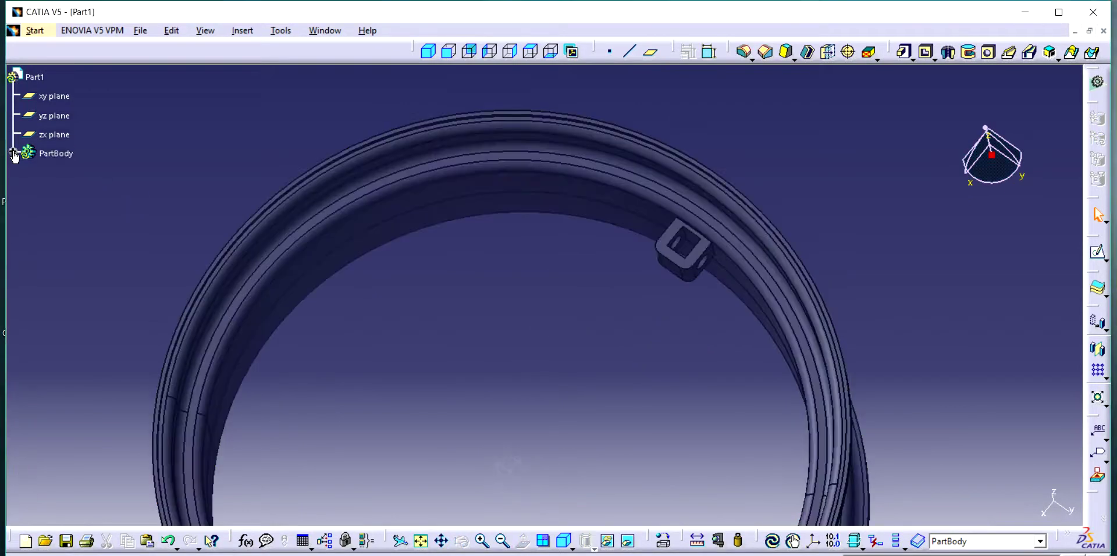
# Delete the hole pocket Pocket.2 and the extracted geometry from the tree
pyautogui.click(12, 152)
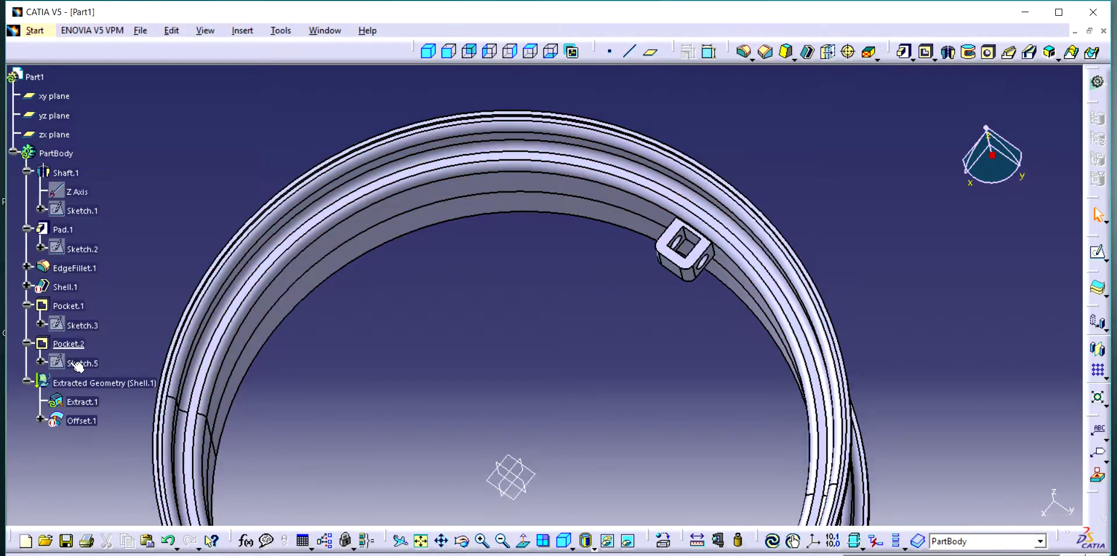
pyautogui.click(69, 345)
pyautogui.rightClick(72, 350)
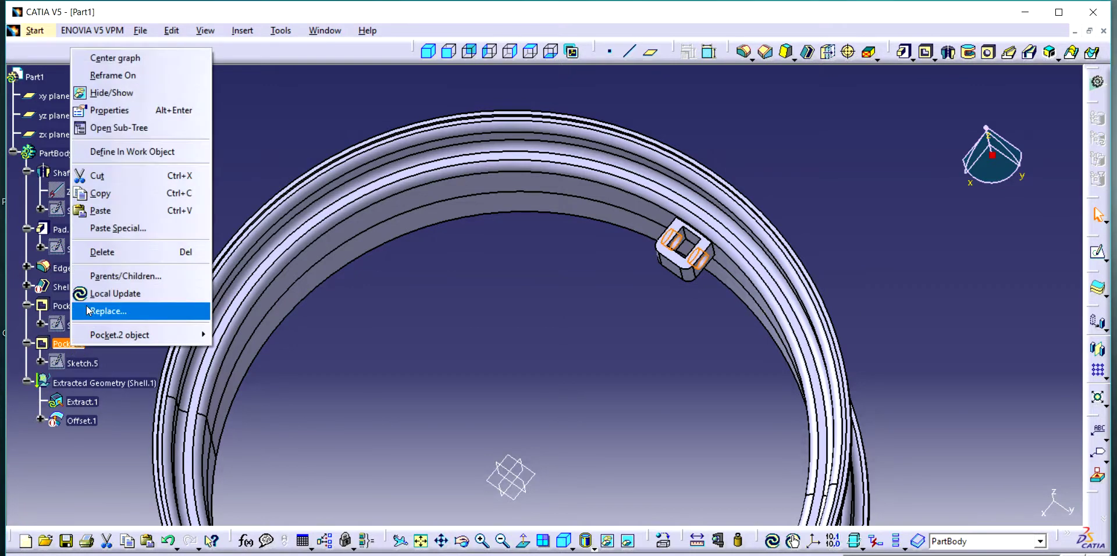
pyautogui.click(110, 253)
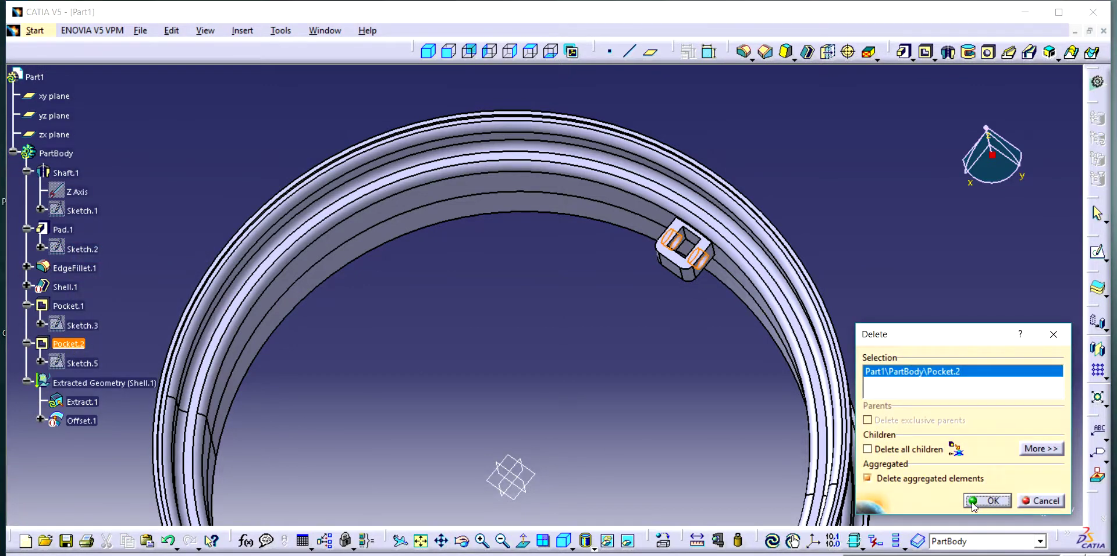
pyautogui.click(988, 501)
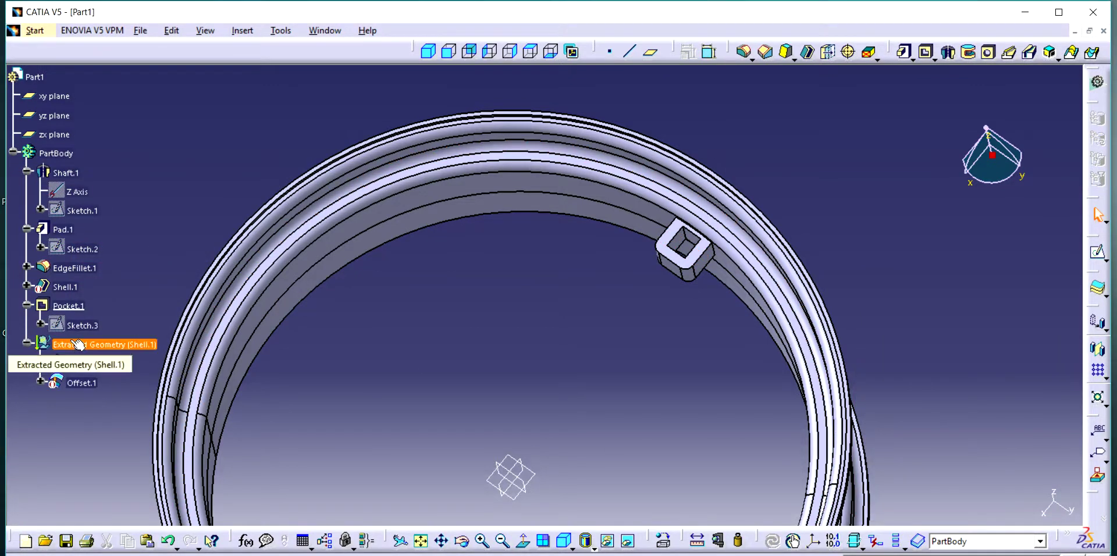
pyautogui.rightClick(79, 345)
pyautogui.click(109, 246)
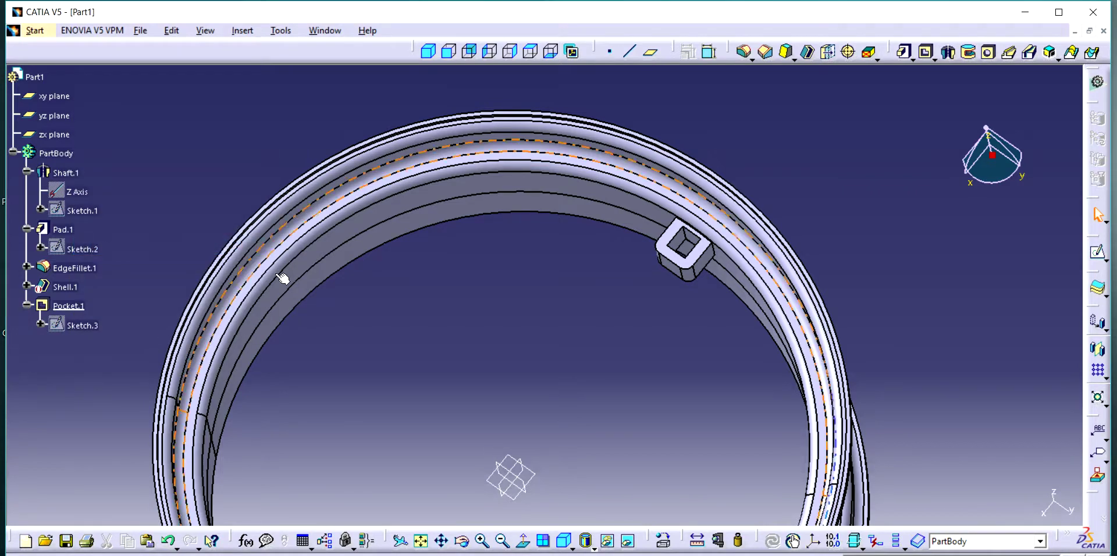
# Delete the square pocket Pocket.1 and select the block's side face
pyautogui.click(68, 306)
pyautogui.rightClick(65, 306)
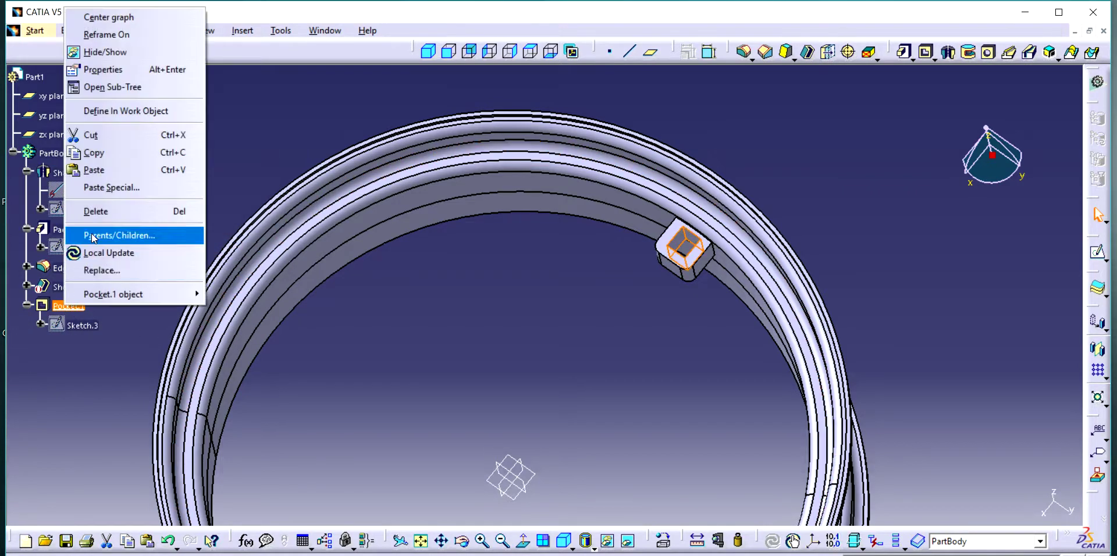
pyautogui.click(94, 212)
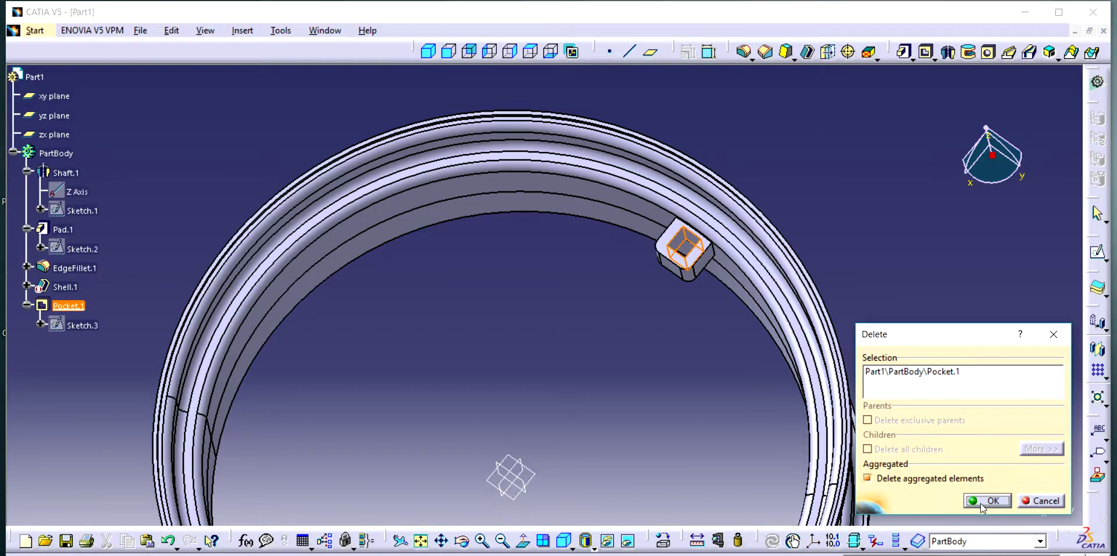
pyautogui.click(982, 507)
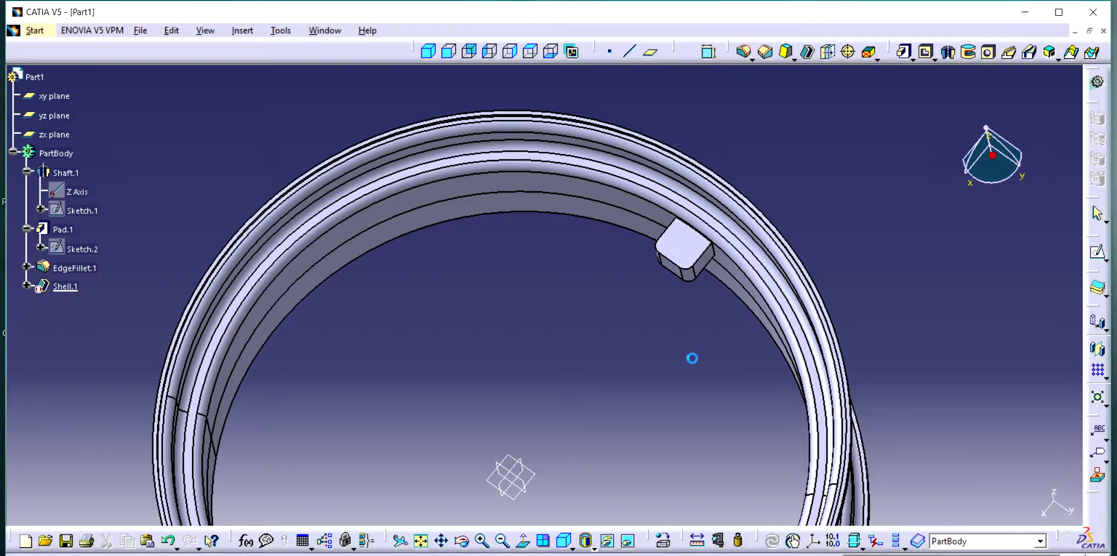
pyautogui.click(709, 267)
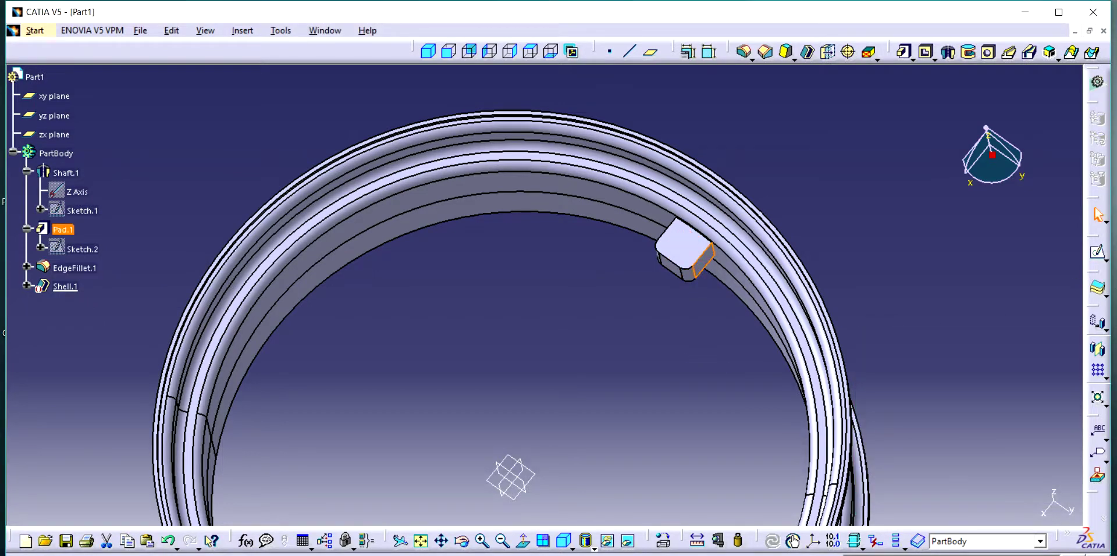
pyautogui.moveTo(709, 267); pyautogui.dragTo(880, 406, button='middle')
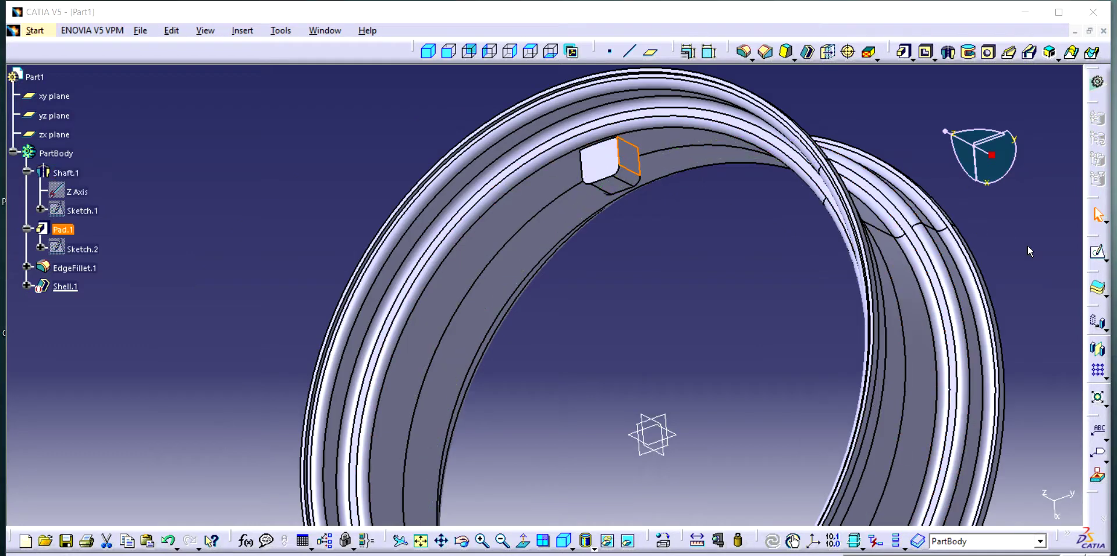
# Start a sketch on the block face and draw a small rectangle
pyautogui.click(1097, 256)
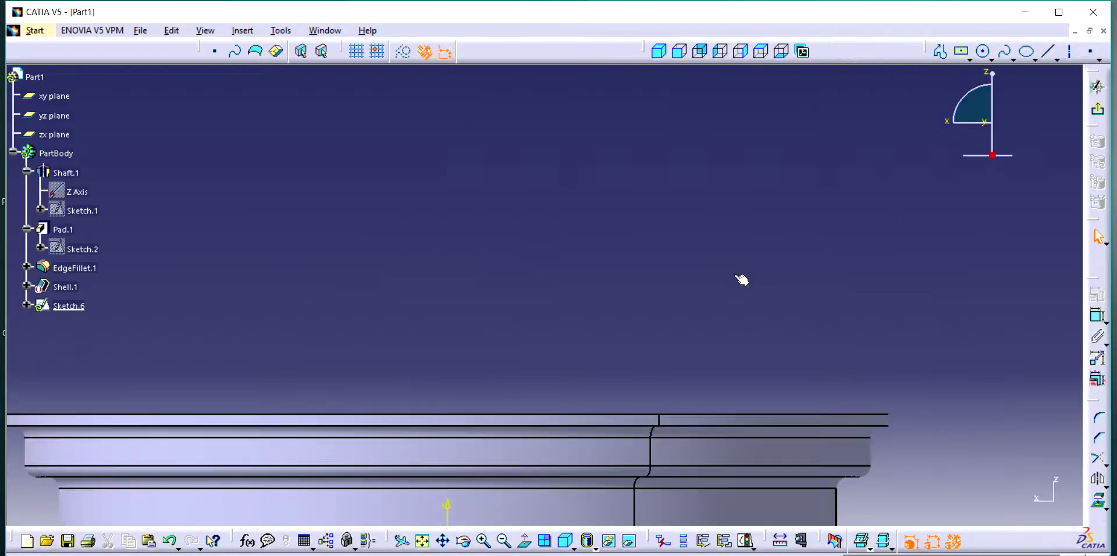
pyautogui.click(464, 541)
pyautogui.moveTo(577, 297); pyautogui.dragTo(621, 414)
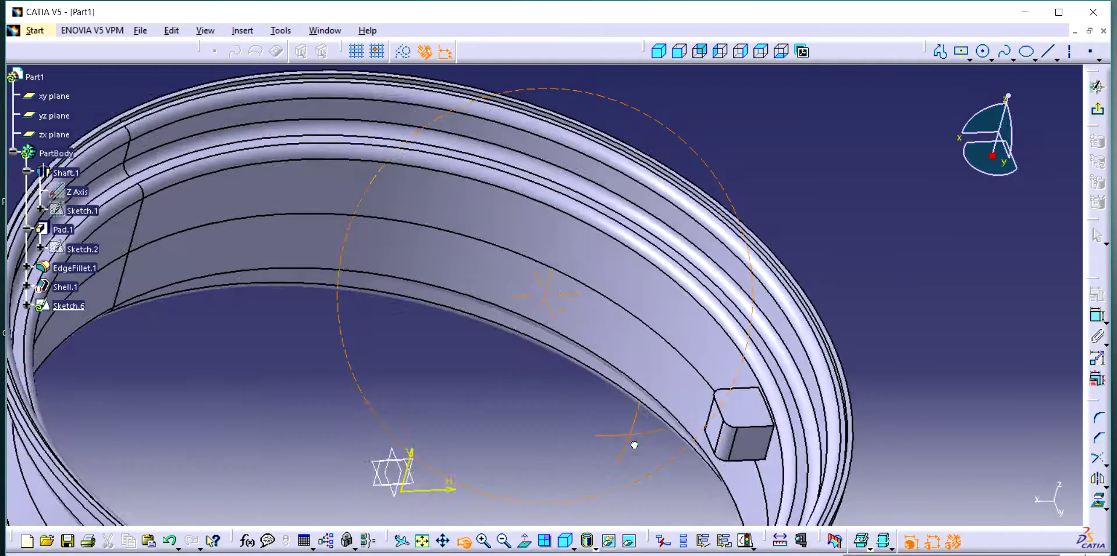
pyautogui.click(964, 51)
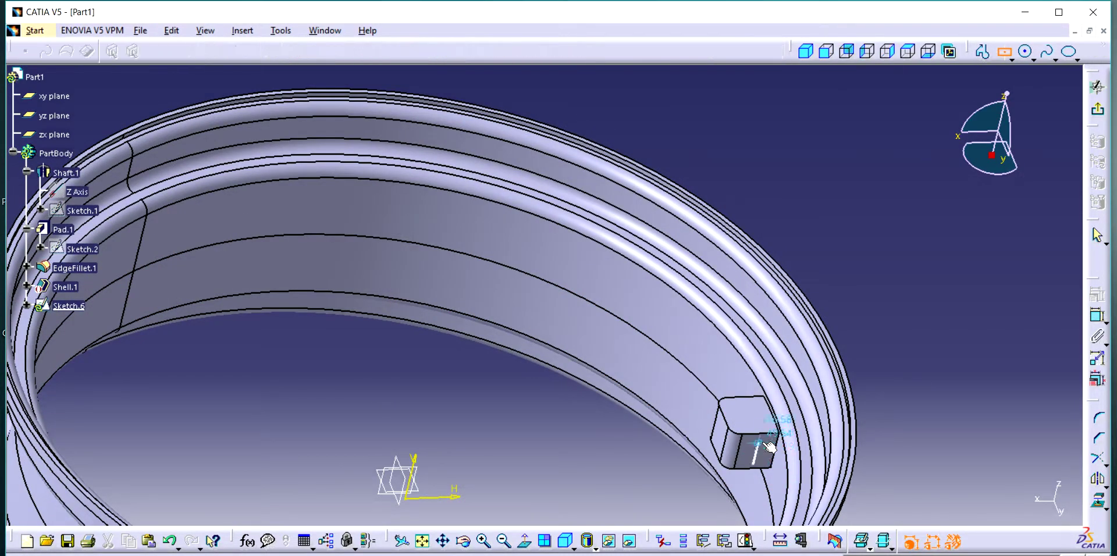
pyautogui.click(748, 460)
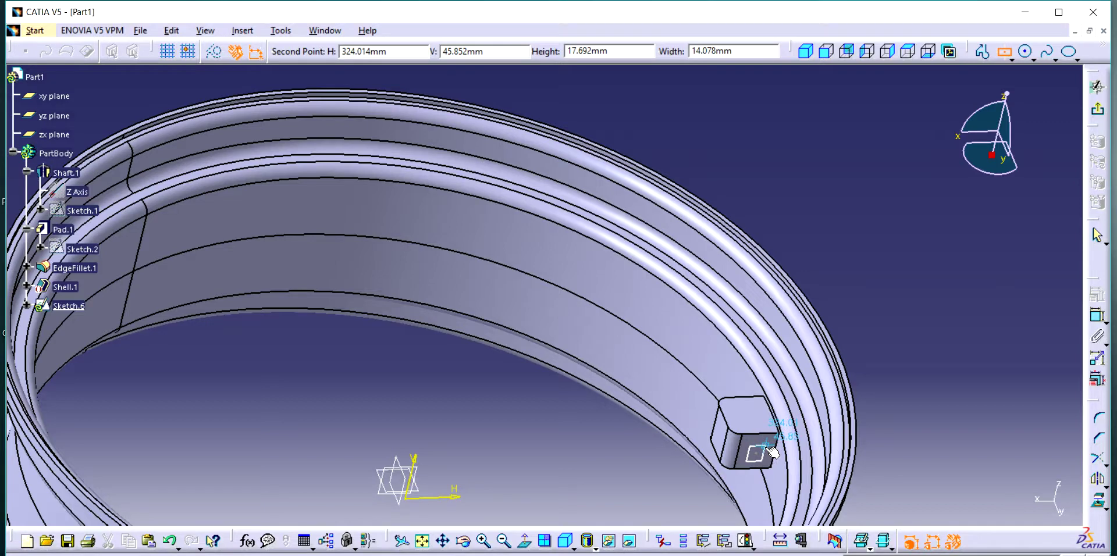
pyautogui.click(770, 454)
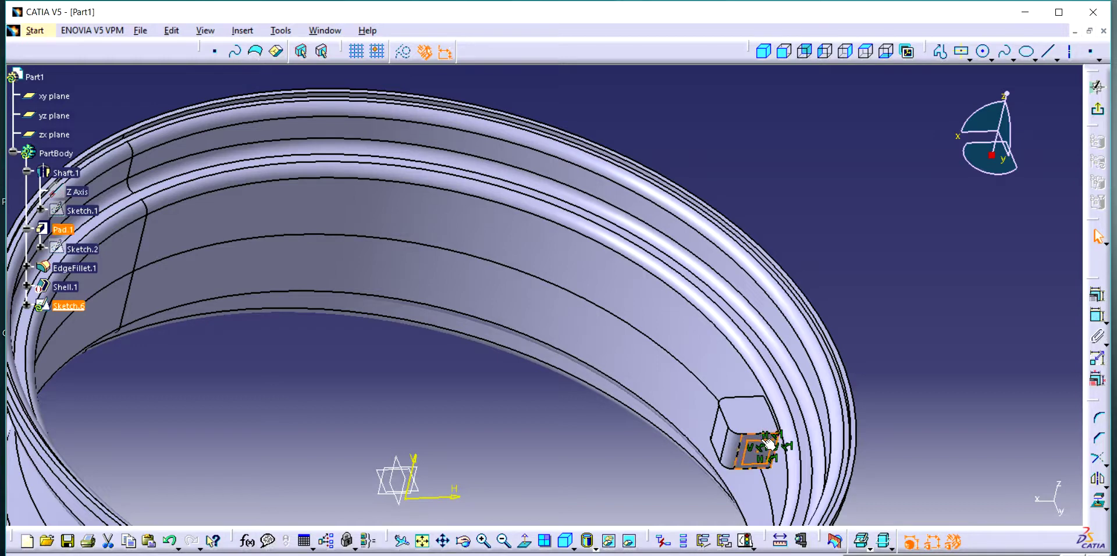
# Constrain the first square edge 5 mm from the block edge
pyautogui.moveTo(464, 541)
pyautogui.mouseDown()
pyautogui.moveTo(653, 418)
pyautogui.moveTo(672, 437)
pyautogui.mouseUp()
pyautogui.click(1052, 375)
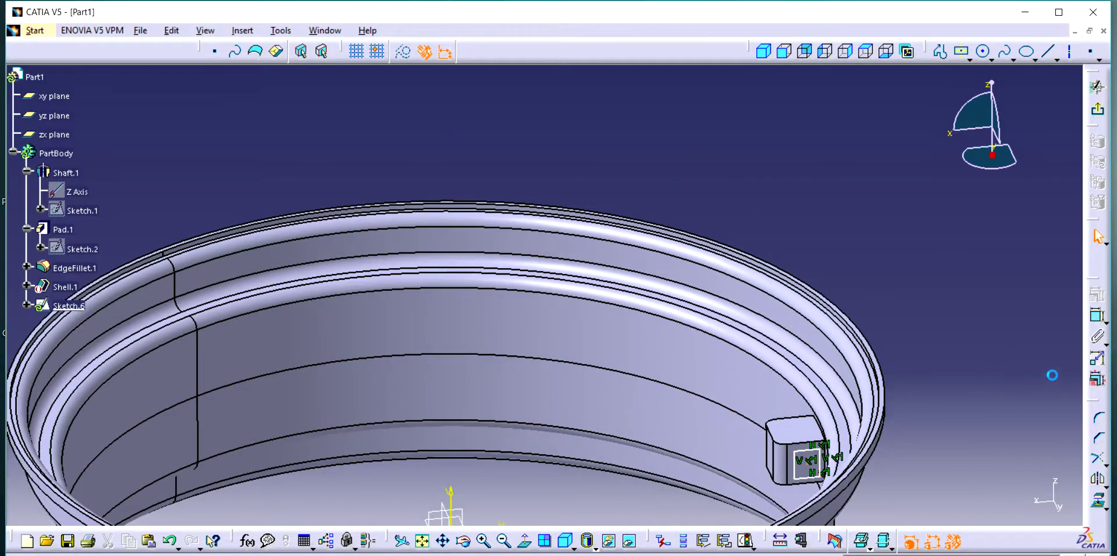
pyautogui.click(1097, 316)
pyautogui.click(801, 444)
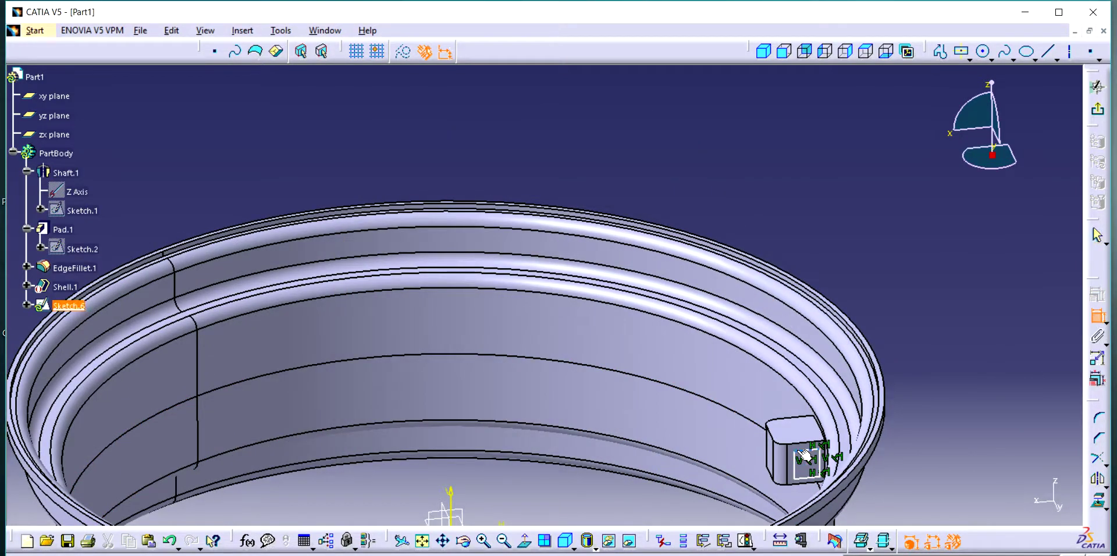
pyautogui.click(659, 476)
pyautogui.doubleClick(663, 462)
pyautogui.write('5mm')
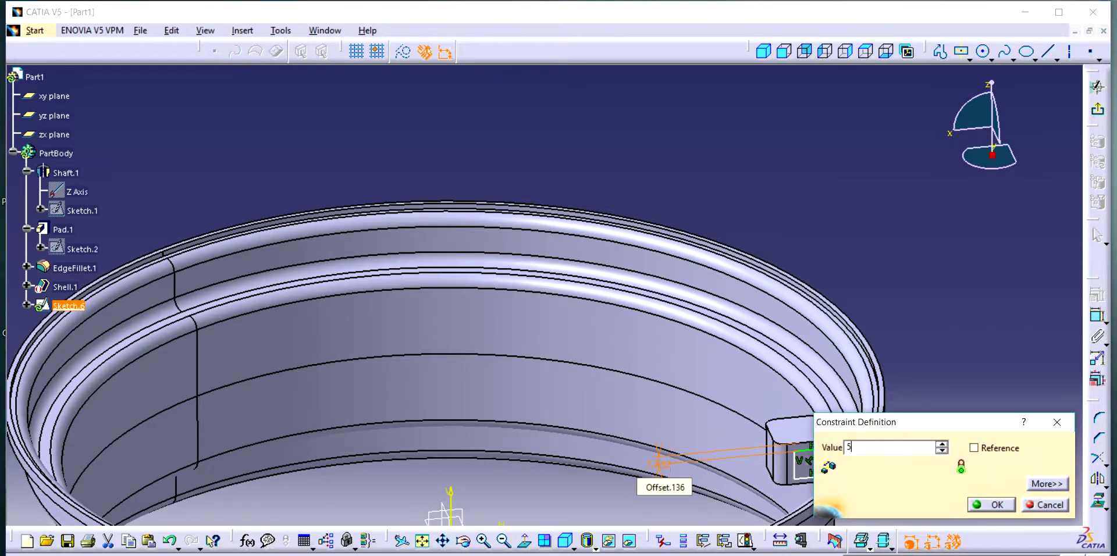
pyautogui.press('Return')
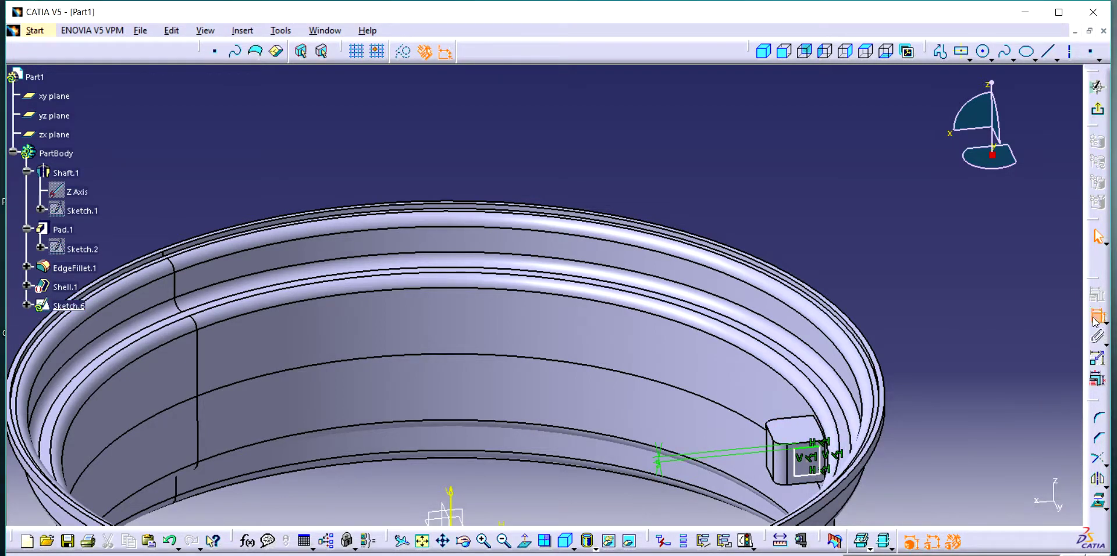
# Constrain the second square edge 5 mm from its matching block edge
pyautogui.click(813, 486)
pyautogui.click(687, 490)
pyautogui.doubleClick(686, 492)
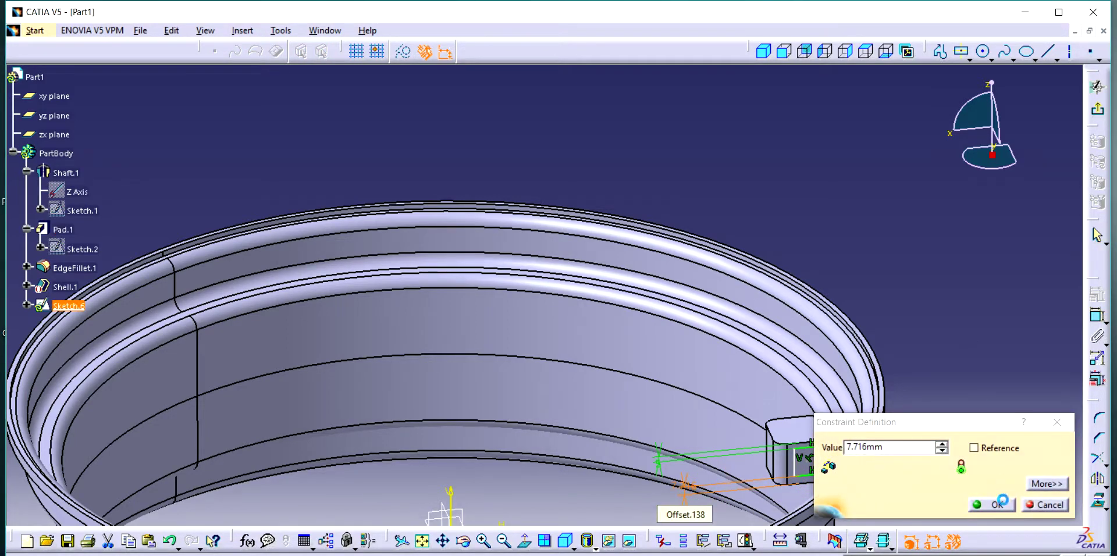
pyautogui.click(608, 240)
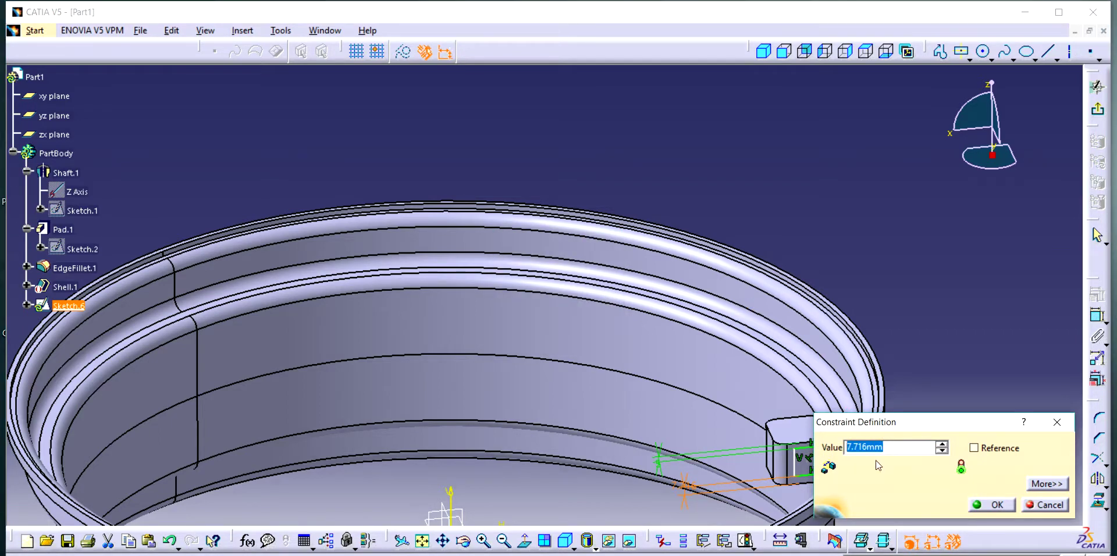
pyautogui.write('5')
pyautogui.press('Return')
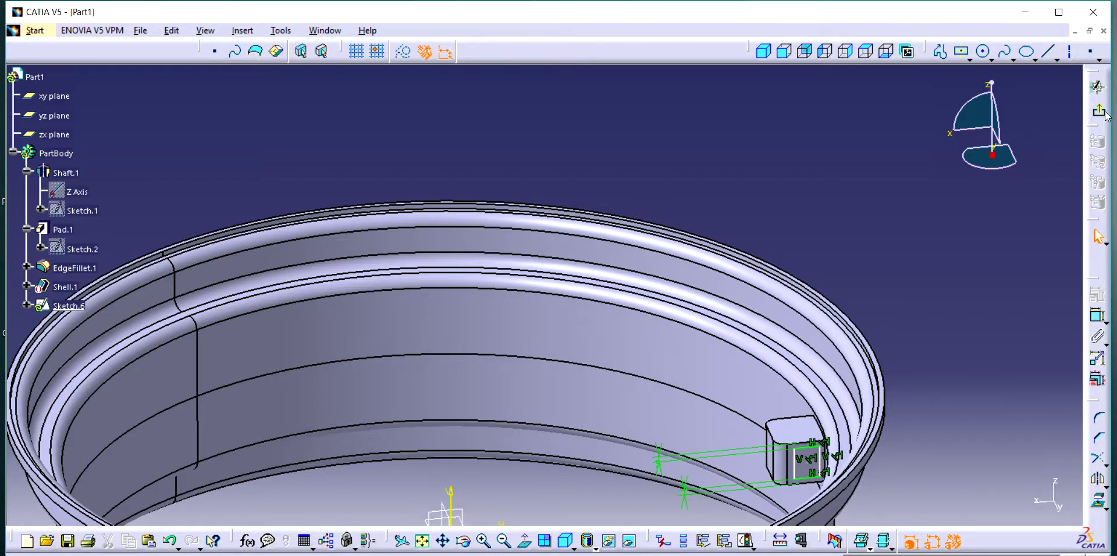
# Pocket the square sketch Up to surface through to the block's far face
pyautogui.click(1097, 110)
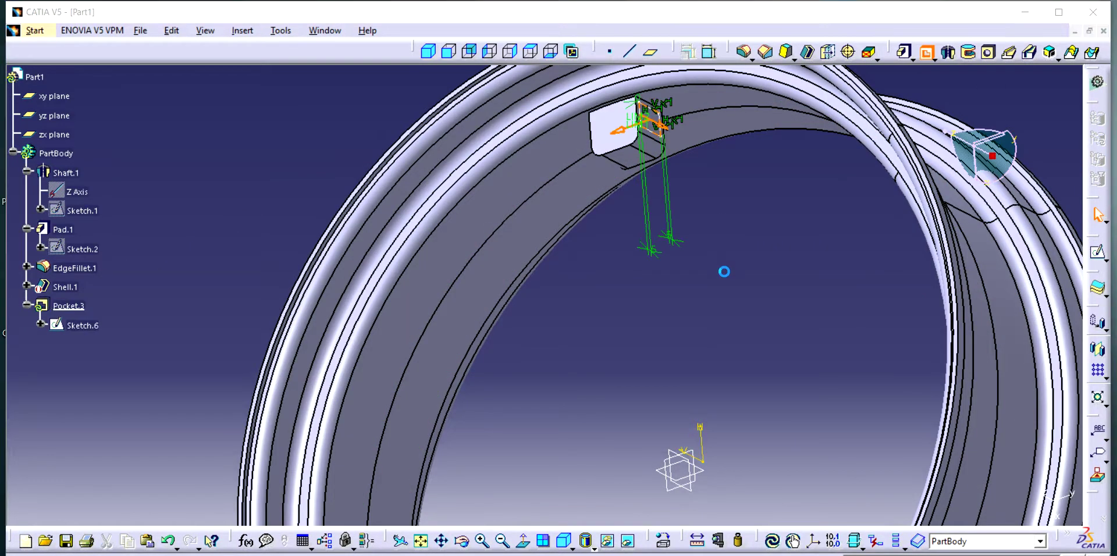
pyautogui.click(563, 543)
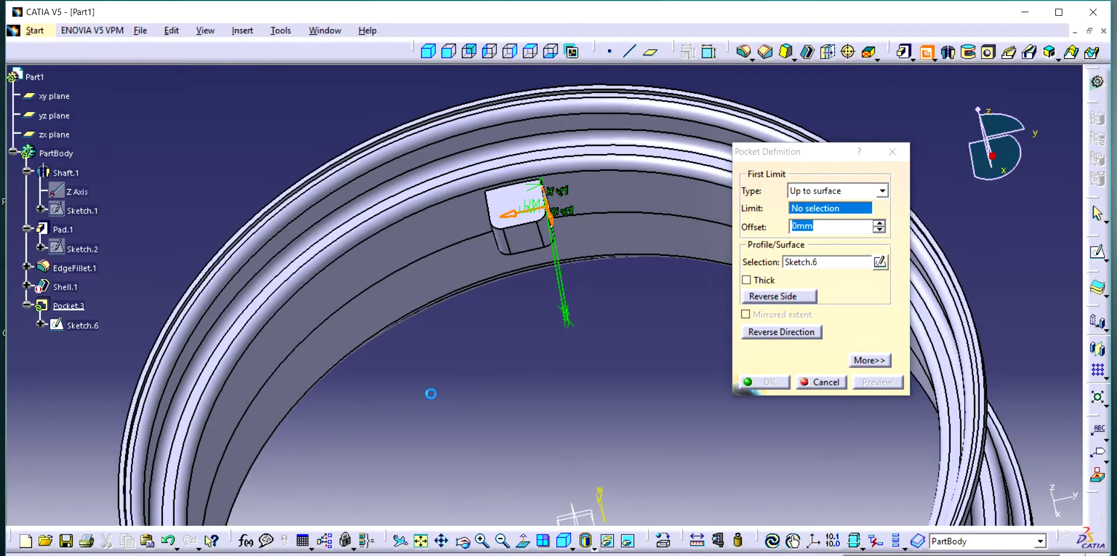
pyautogui.moveTo(431, 392); pyautogui.dragTo(288, 265, button='middle')
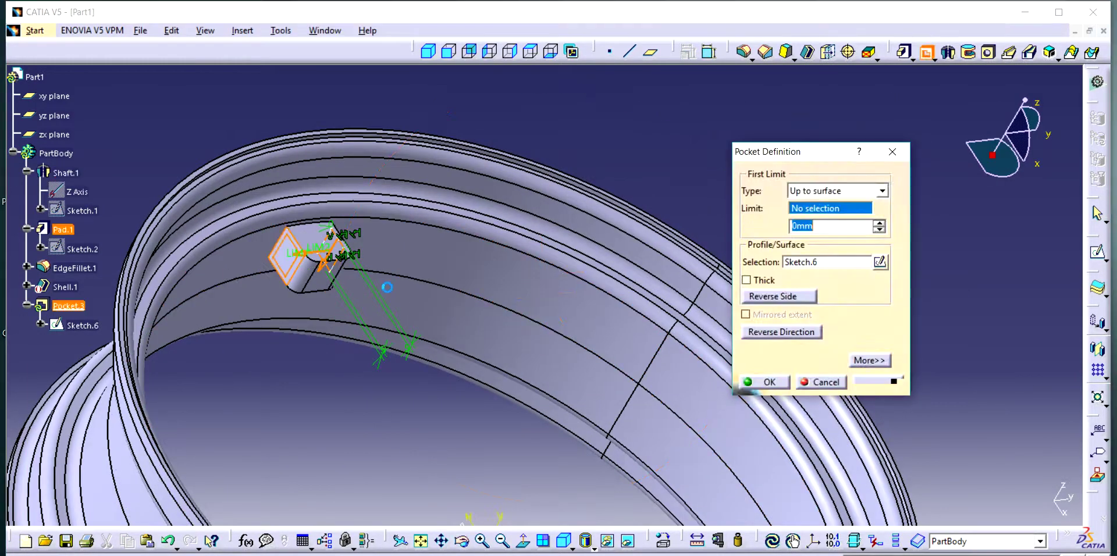
pyautogui.click(289, 266)
pyautogui.click(757, 382)
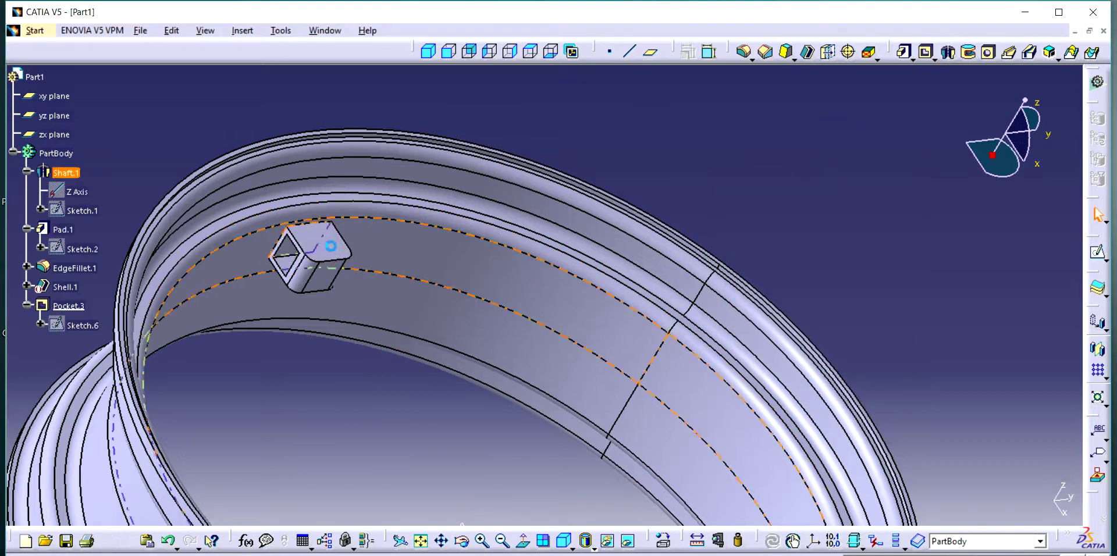
pyautogui.click(326, 241)
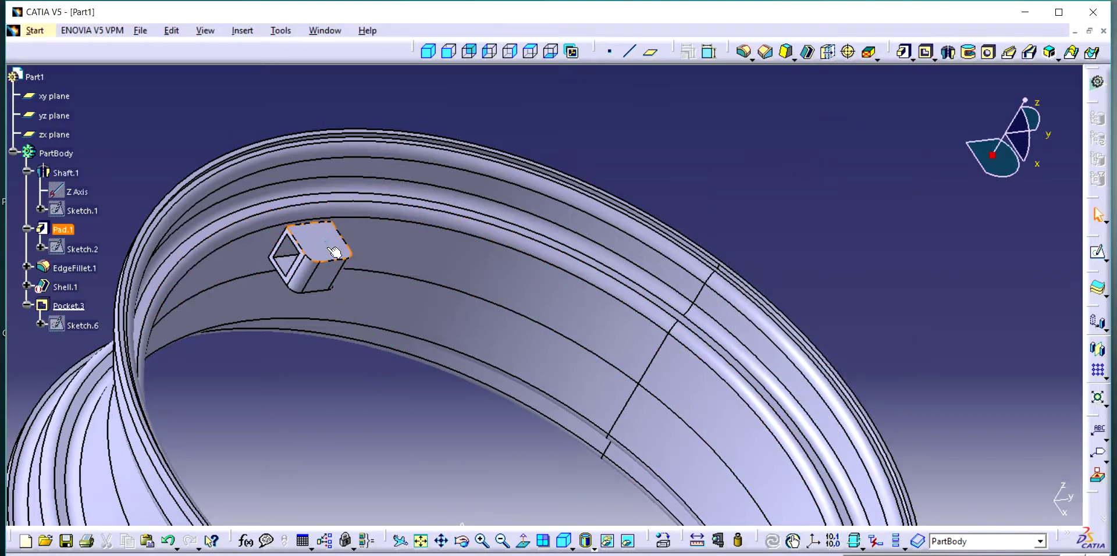
pyautogui.click(1097, 251)
# Draw a 20 mm diameter circle on the block's top face
pyautogui.click(569, 372)
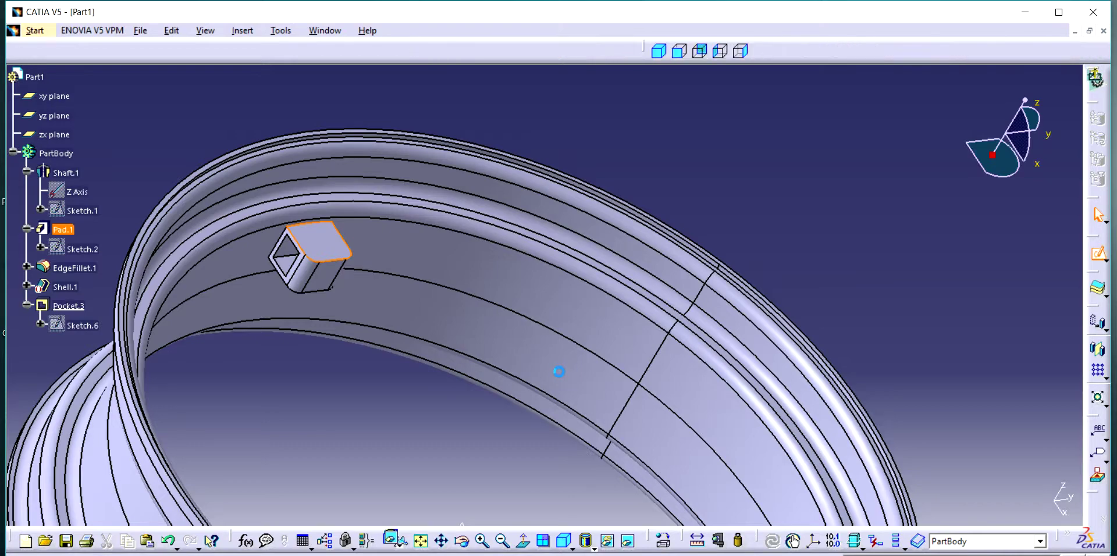
pyautogui.click(422, 541)
pyautogui.click(483, 541)
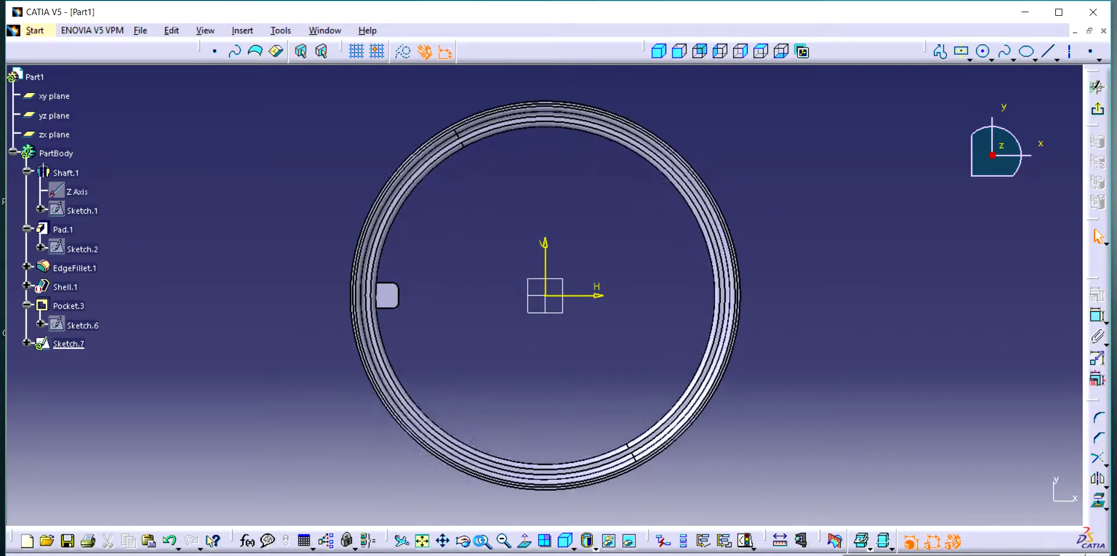
pyautogui.click(984, 51)
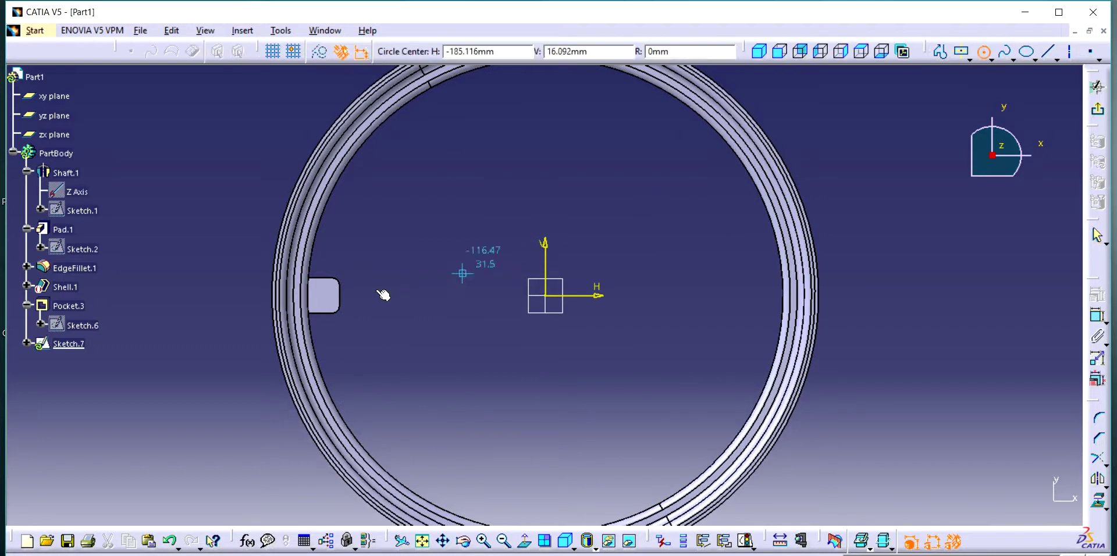
pyautogui.click(324, 295)
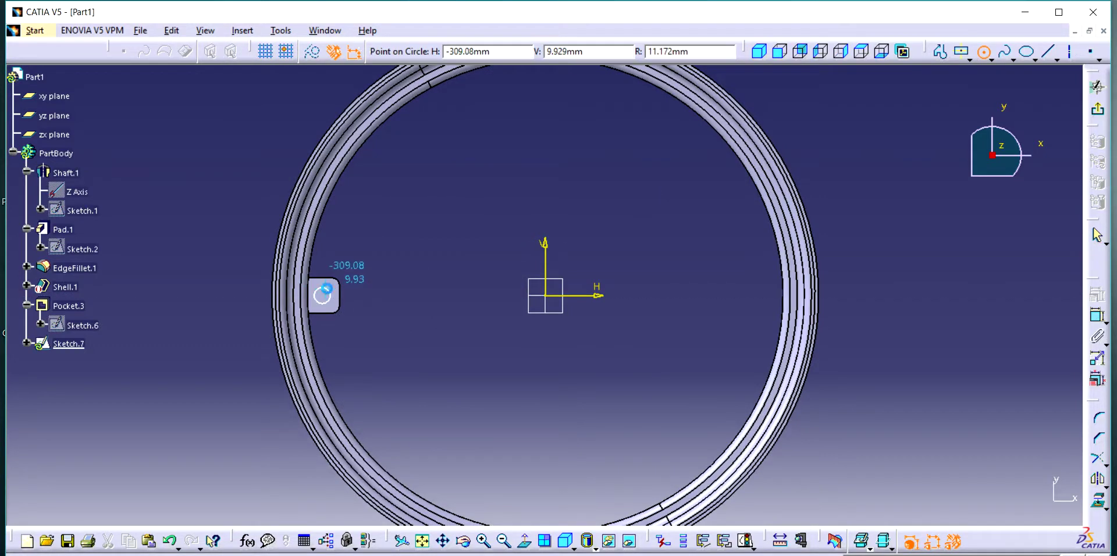
pyautogui.click(330, 295)
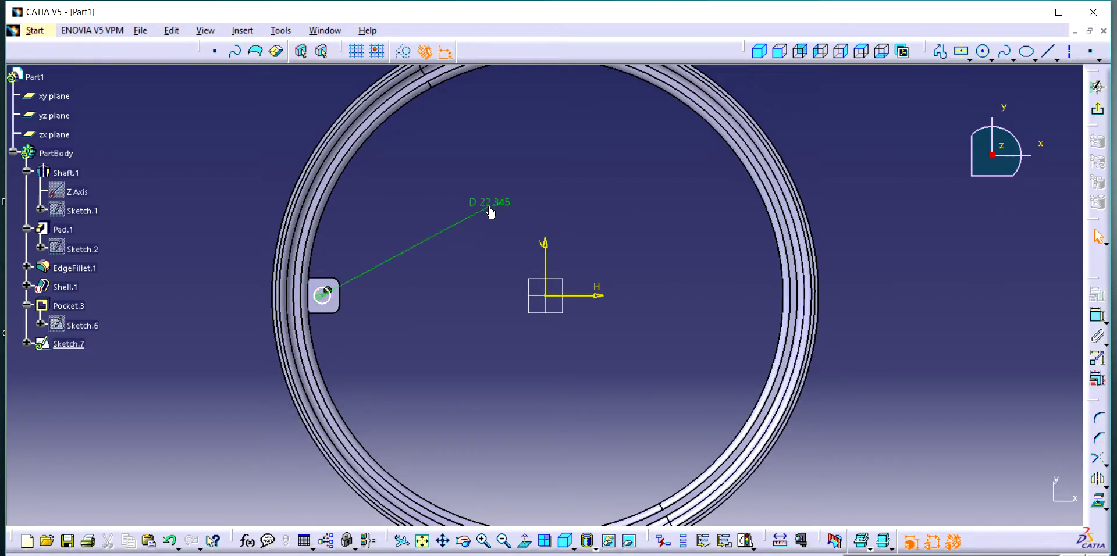
pyautogui.click(491, 211)
pyautogui.doubleClick(491, 208)
pyautogui.write('20')
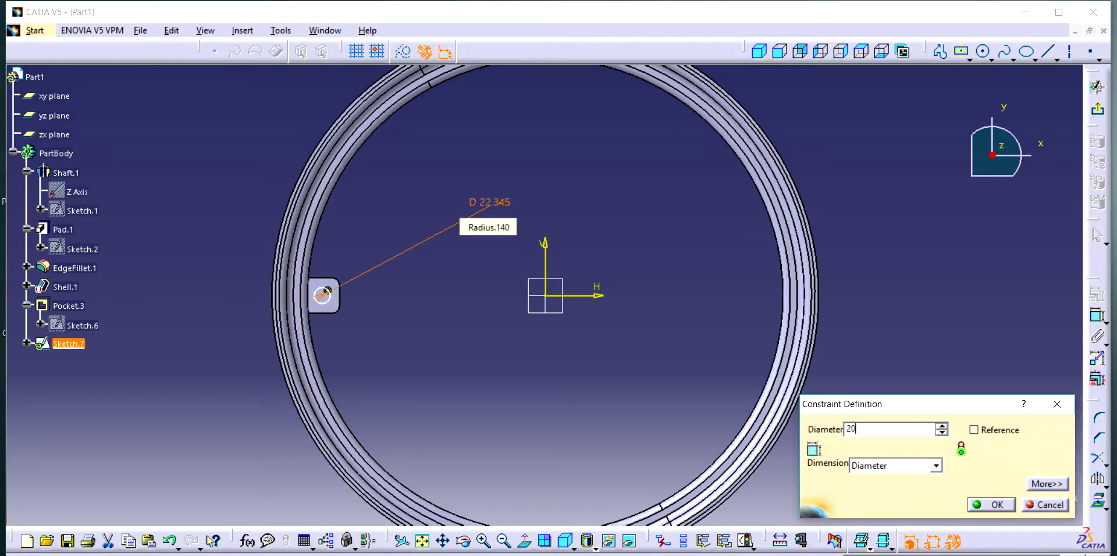
pyautogui.press('Return')
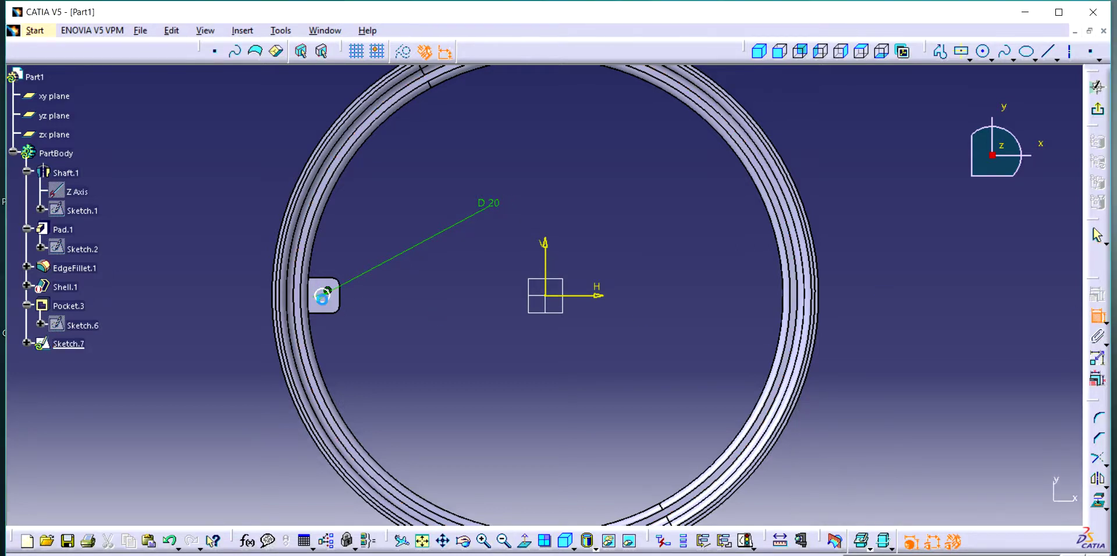
# Constrain the circle 25 mm from the block's edge and leave the sketch
pyautogui.click(342, 304)
pyautogui.doubleClick(373, 218)
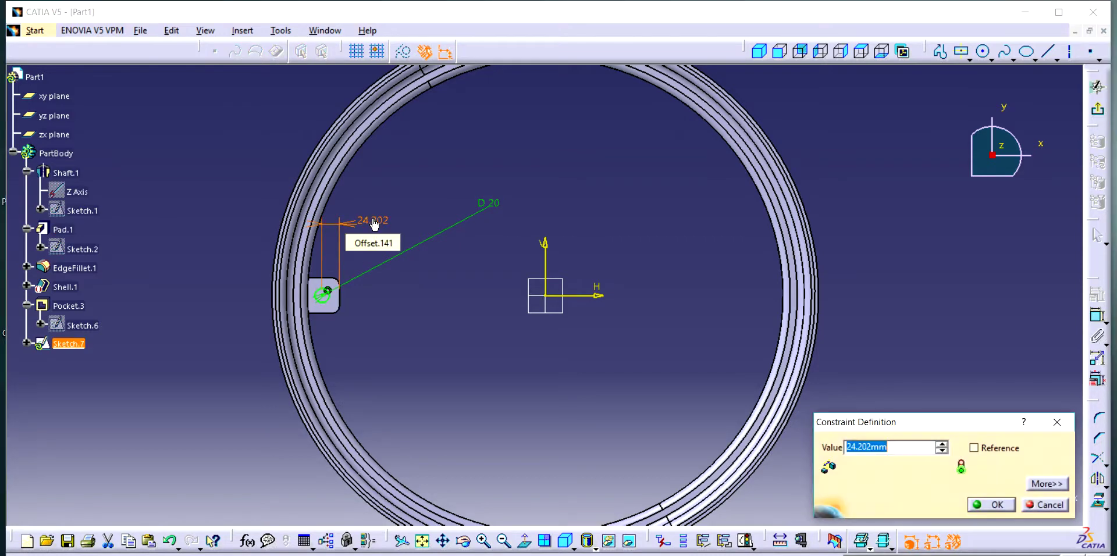
pyautogui.write('5')
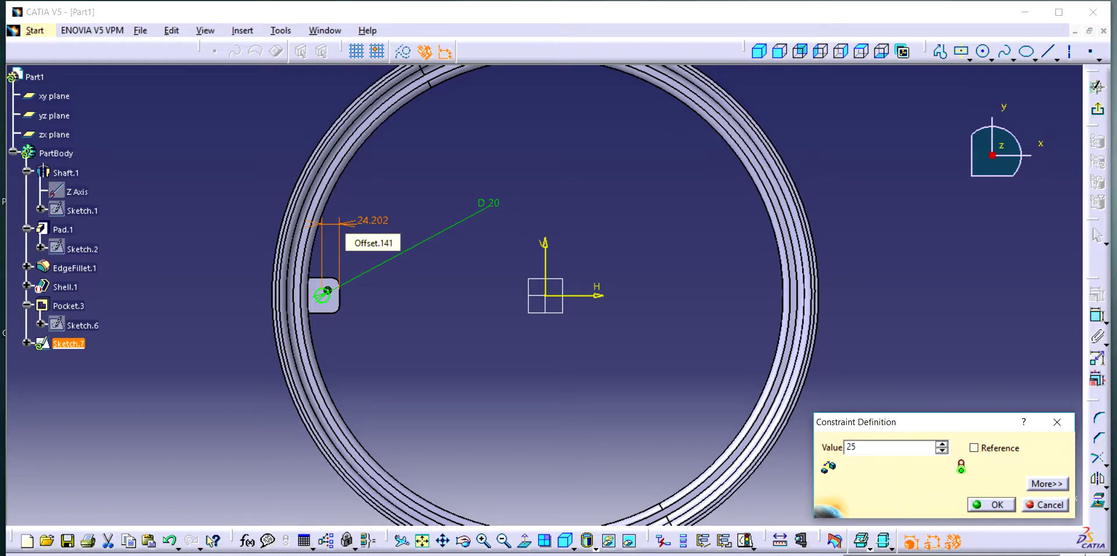
pyautogui.press('Return')
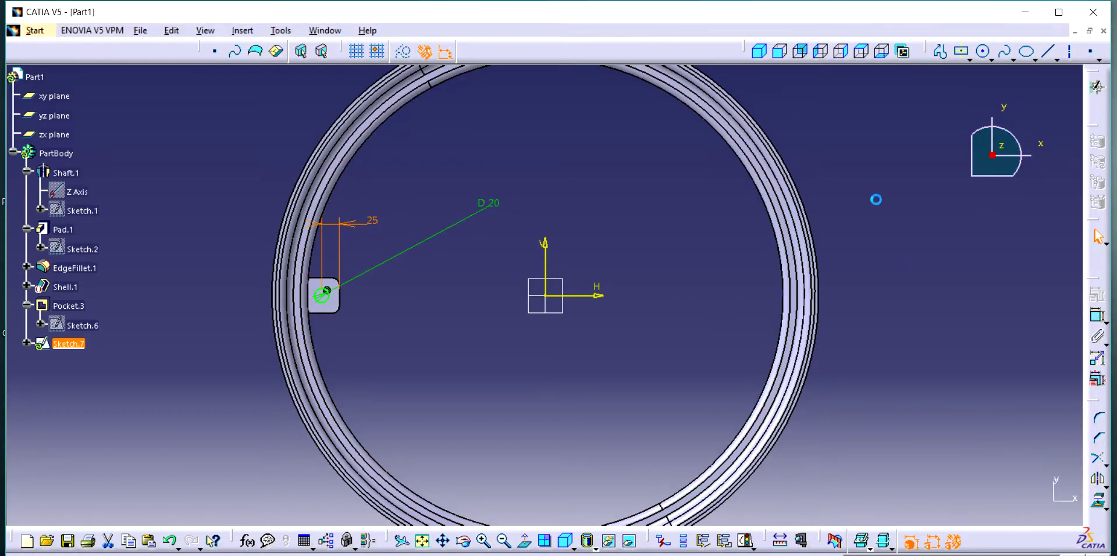
pyautogui.click(940, 52)
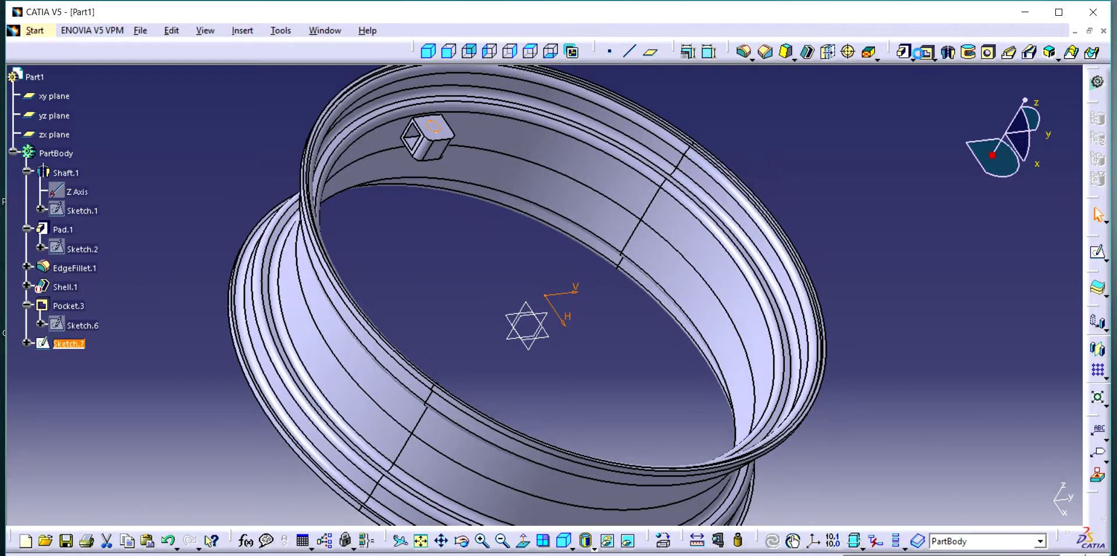
# Pocket Sketch.7 Up to surface at the block's inner face, drilling the top hole
pyautogui.click(918, 53)
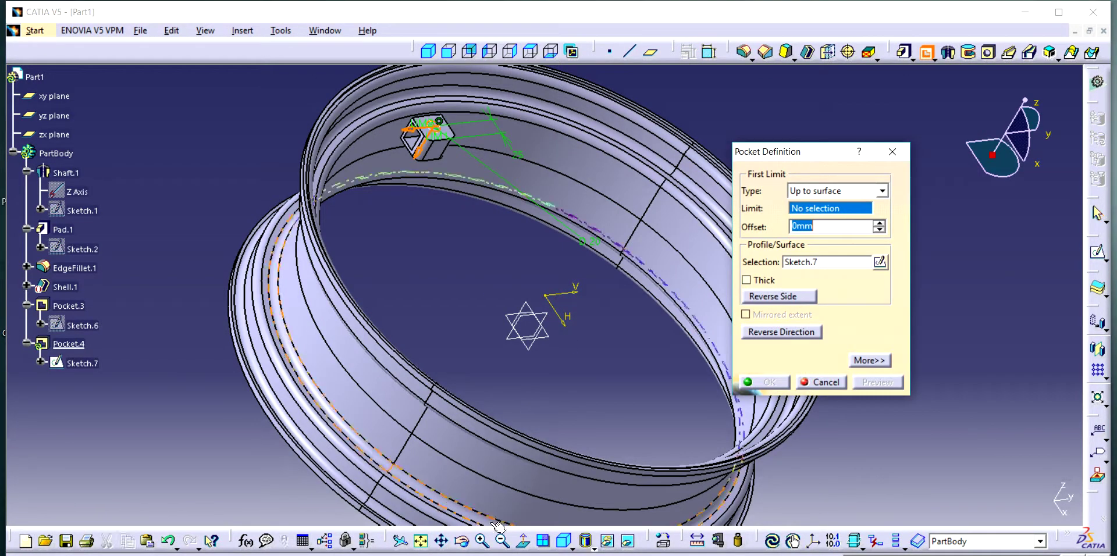
pyautogui.click(462, 541)
pyautogui.moveTo(495, 279); pyautogui.dragTo(500, 138)
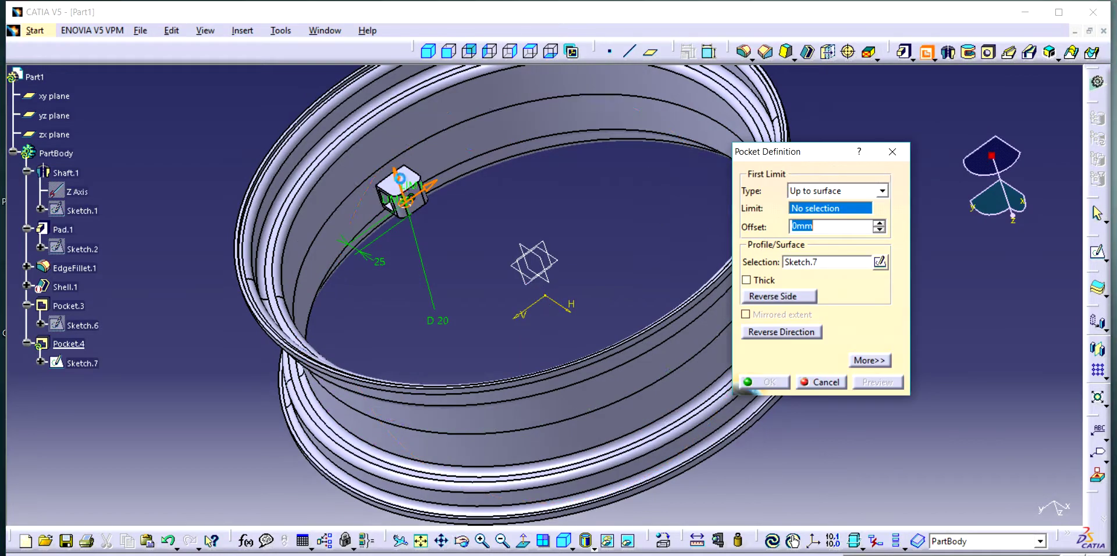
pyautogui.click(400, 181)
pyautogui.click(768, 382)
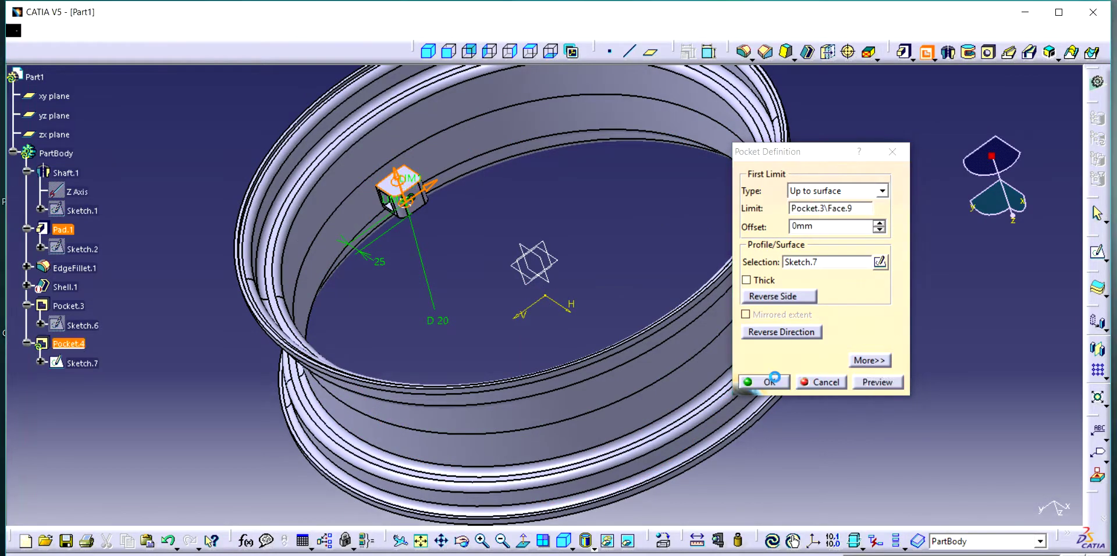
pyautogui.click(1103, 374)
pyautogui.click(1082, 390)
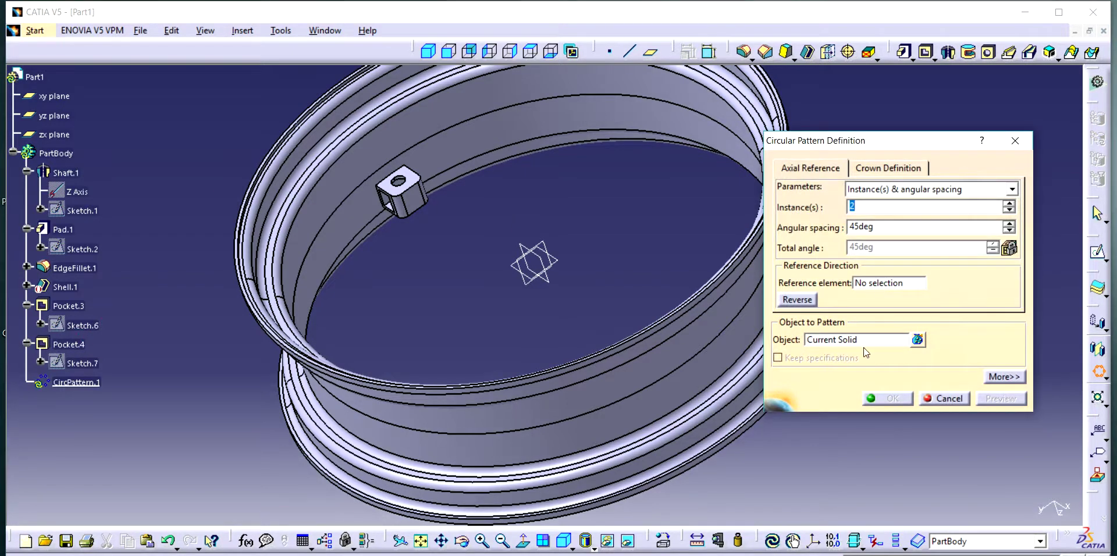
# Circular-pattern Pocket.3 six times at 60° about the Shaft.1 rim face
pyautogui.click(861, 340)
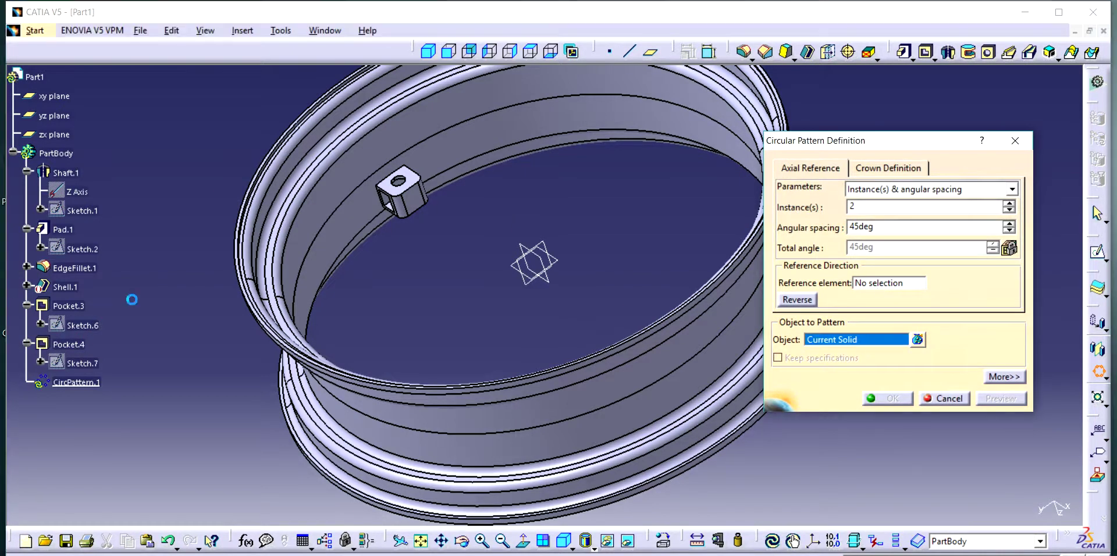
pyautogui.click(78, 307)
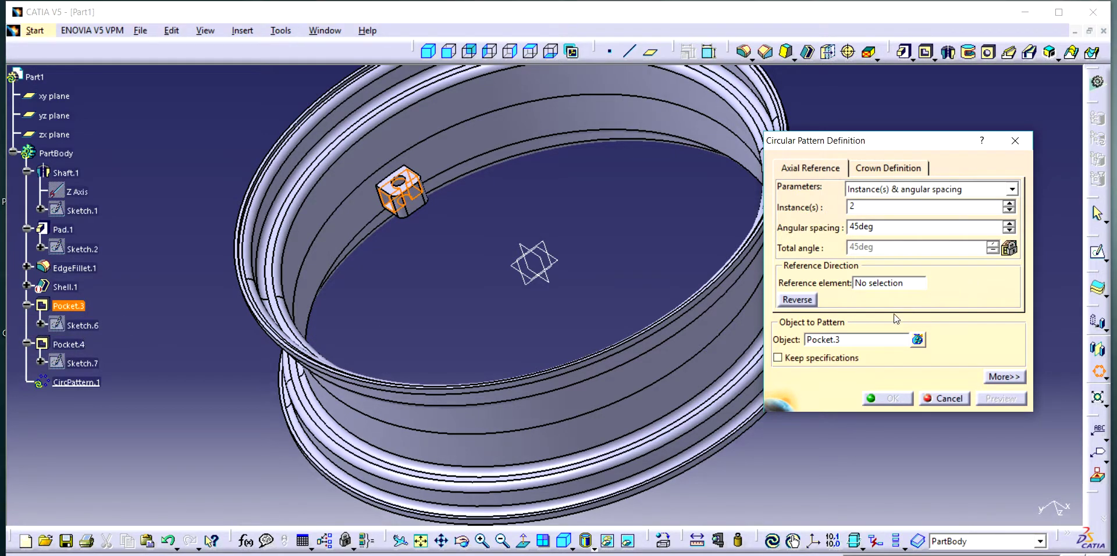
pyautogui.click(884, 285)
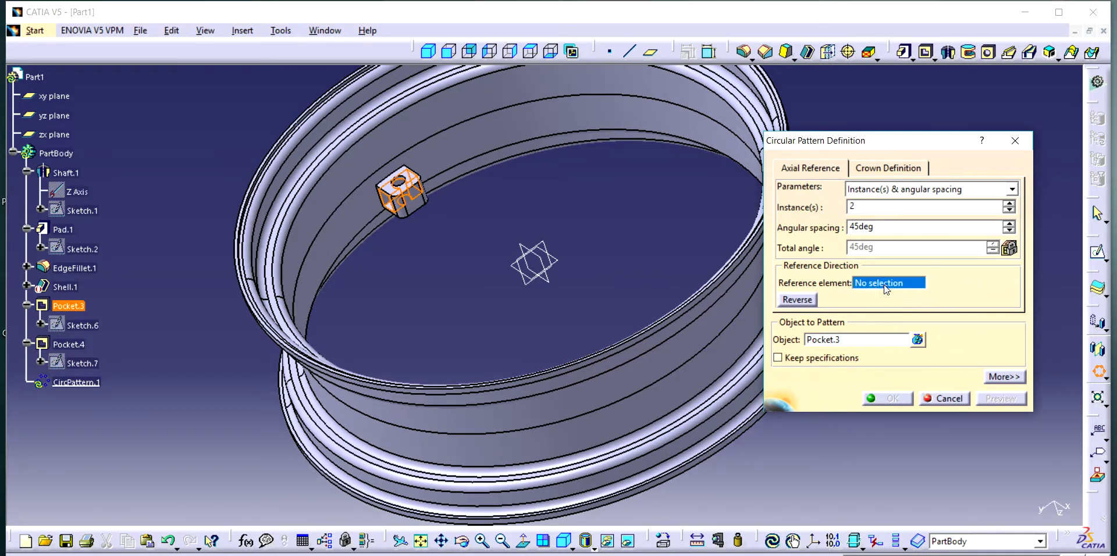
pyautogui.click(401, 120)
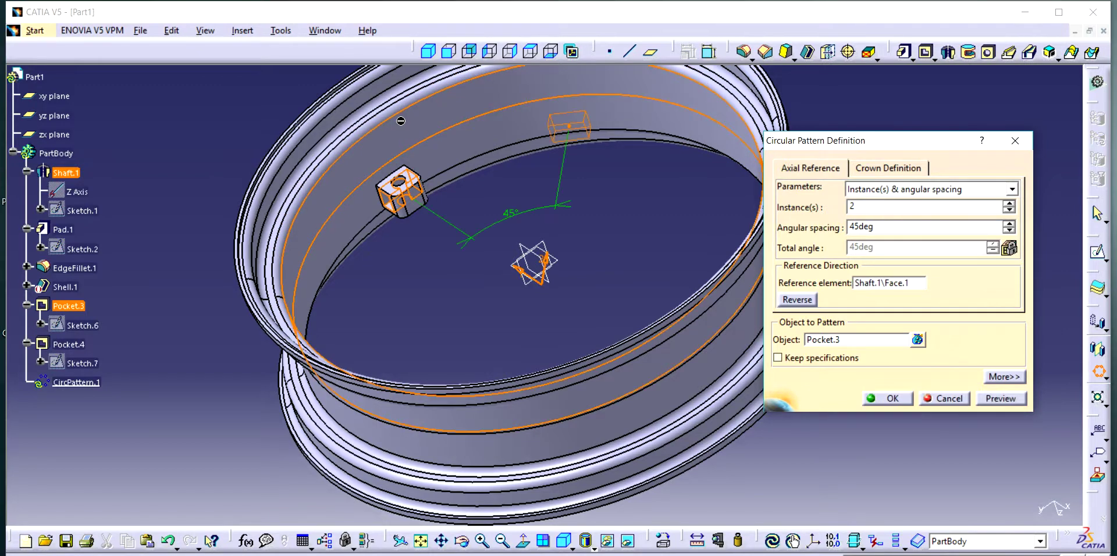
pyautogui.write('6')
pyautogui.click(869, 231)
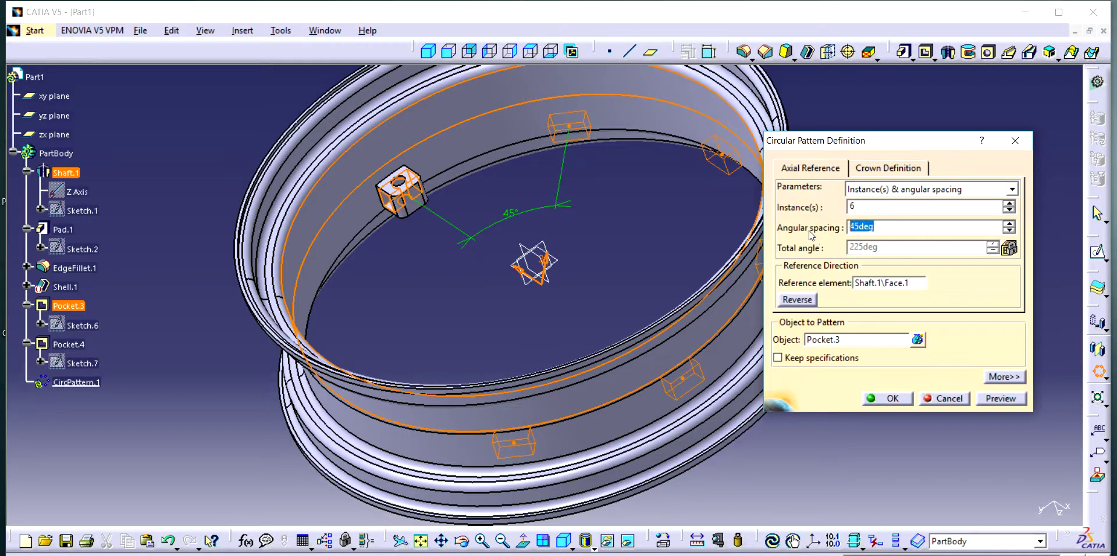
pyautogui.write('60')
pyautogui.click(991, 401)
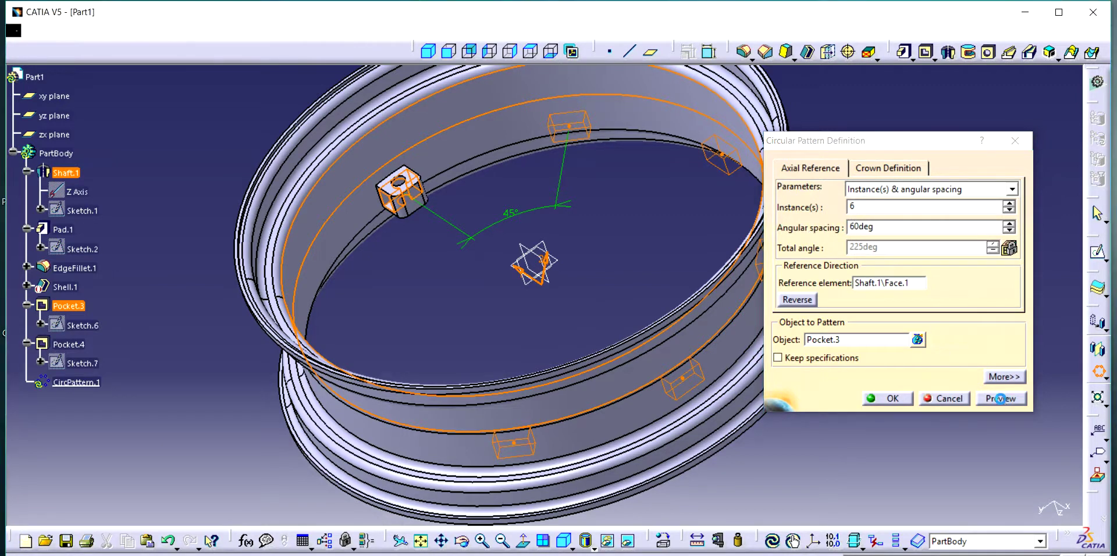
pyautogui.click(884, 401)
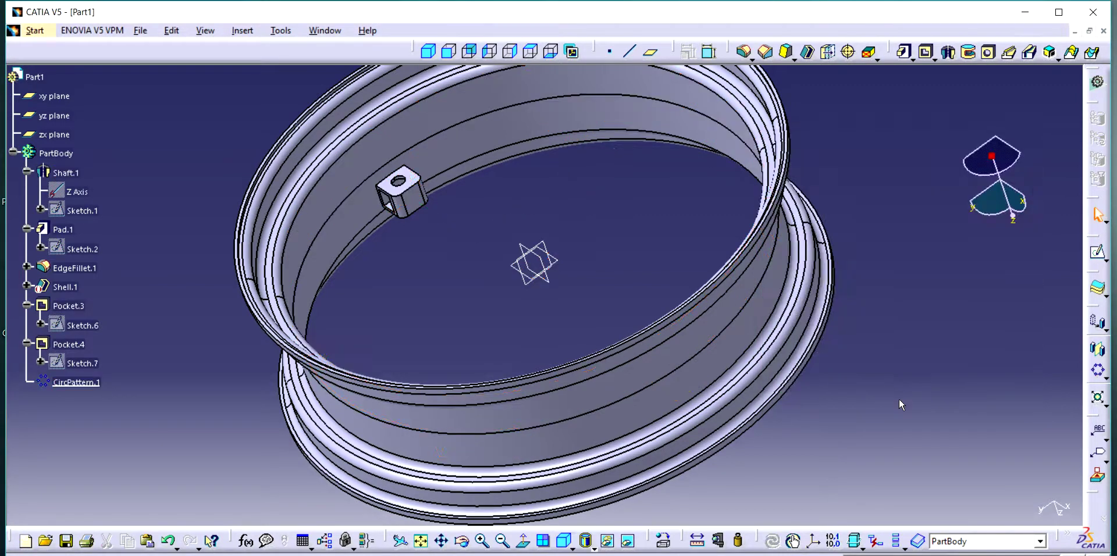
# Reopen CircPattern.1, cancel it, and undo the hole-only pattern with Ctrl+Z
pyautogui.click(461, 541)
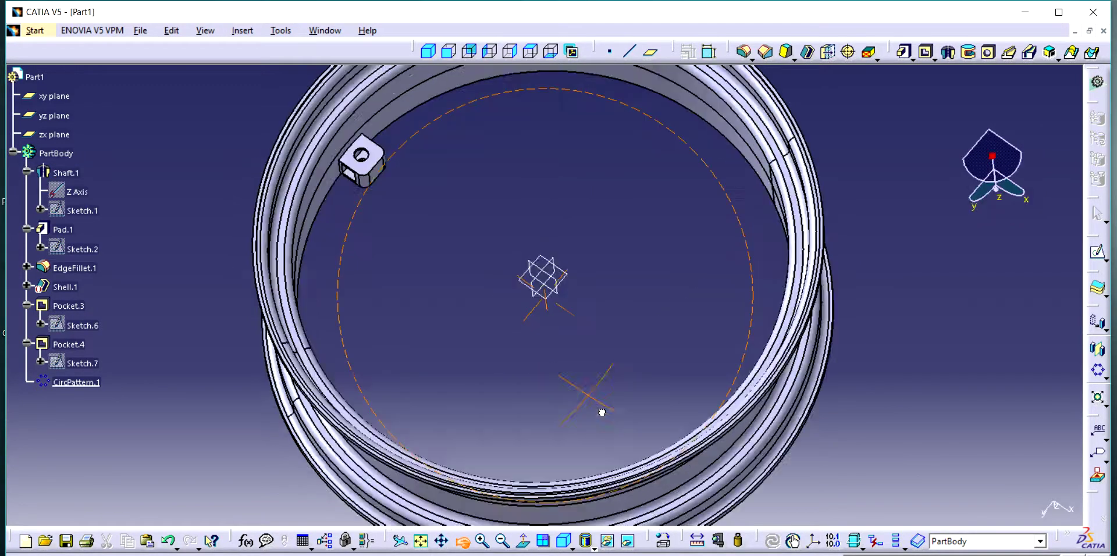
pyautogui.moveTo(592, 389); pyautogui.dragTo(575, 398)
pyautogui.doubleClick(72, 384)
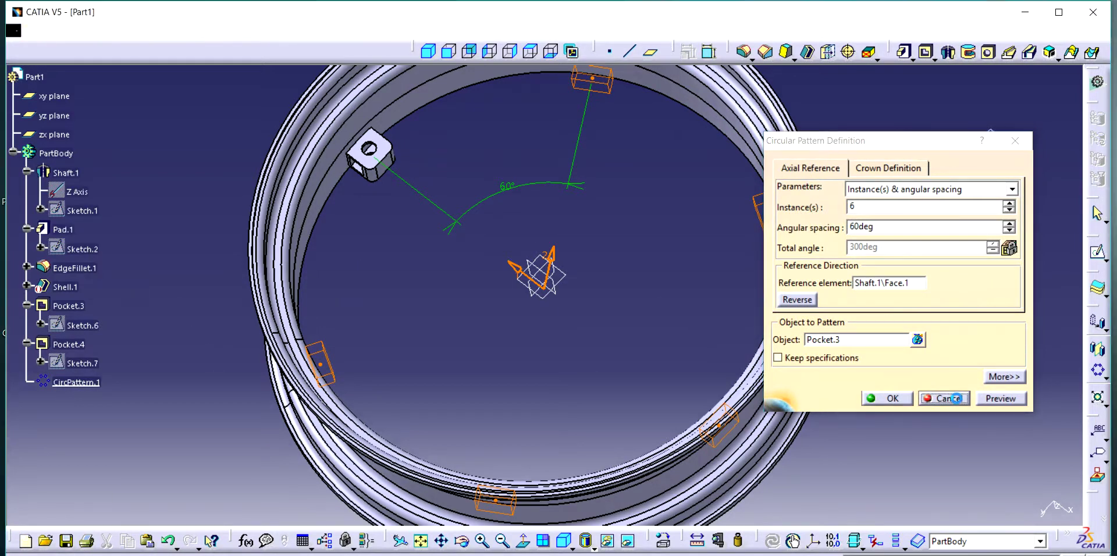
pyautogui.click(941, 401)
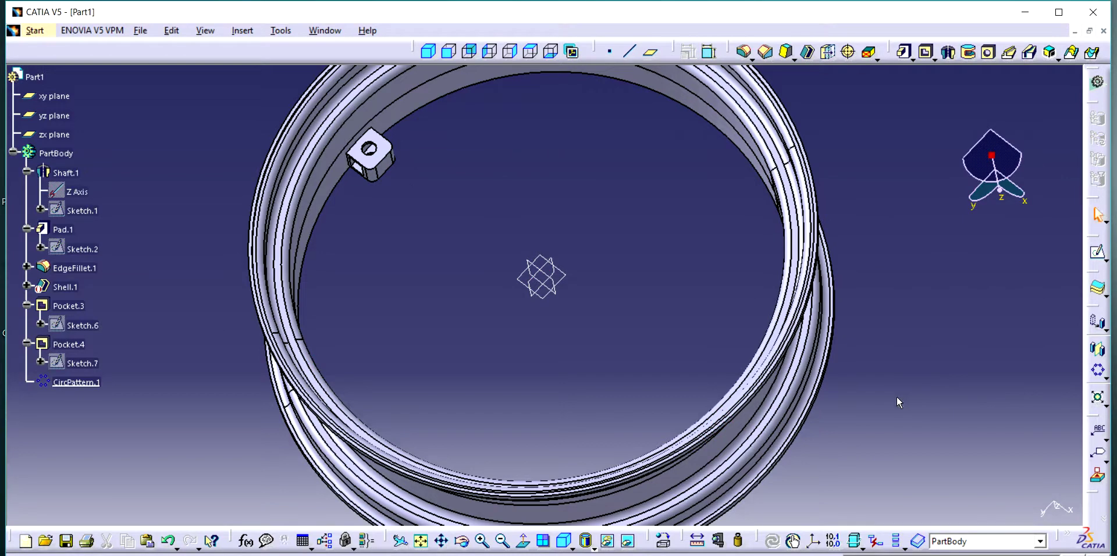
pyautogui.hotkey('ctrl', 'z')
pyautogui.click(1097, 373)
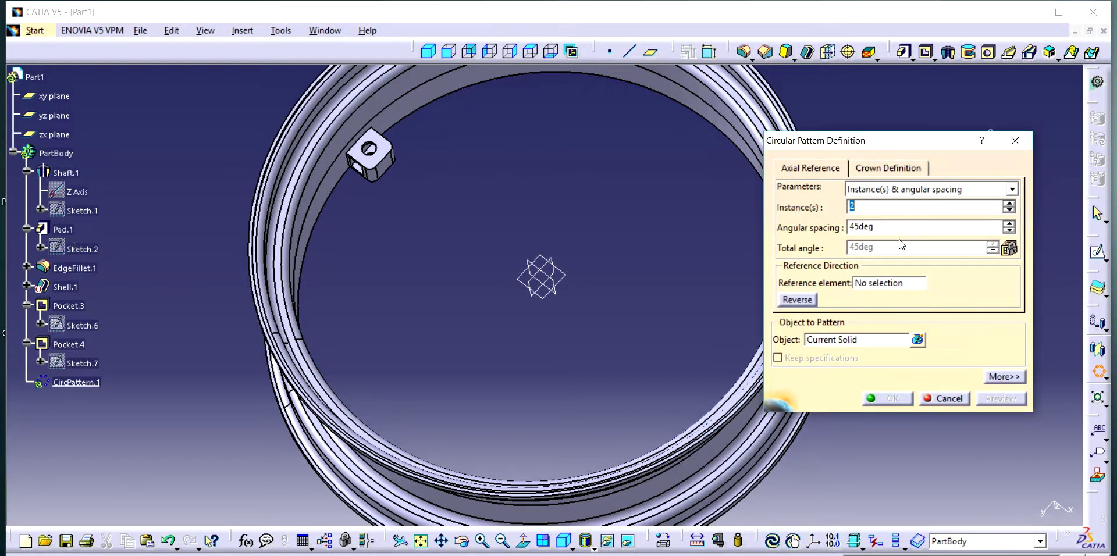
# Pattern Pad.1 six times at 60° around the Shaft.1 rim face
pyautogui.click(848, 340)
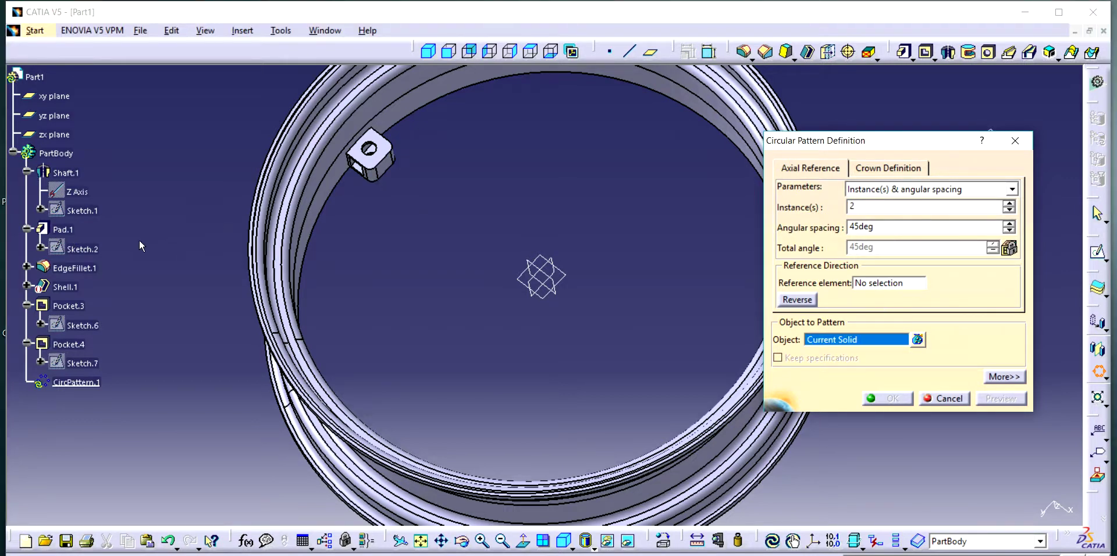
pyautogui.click(66, 230)
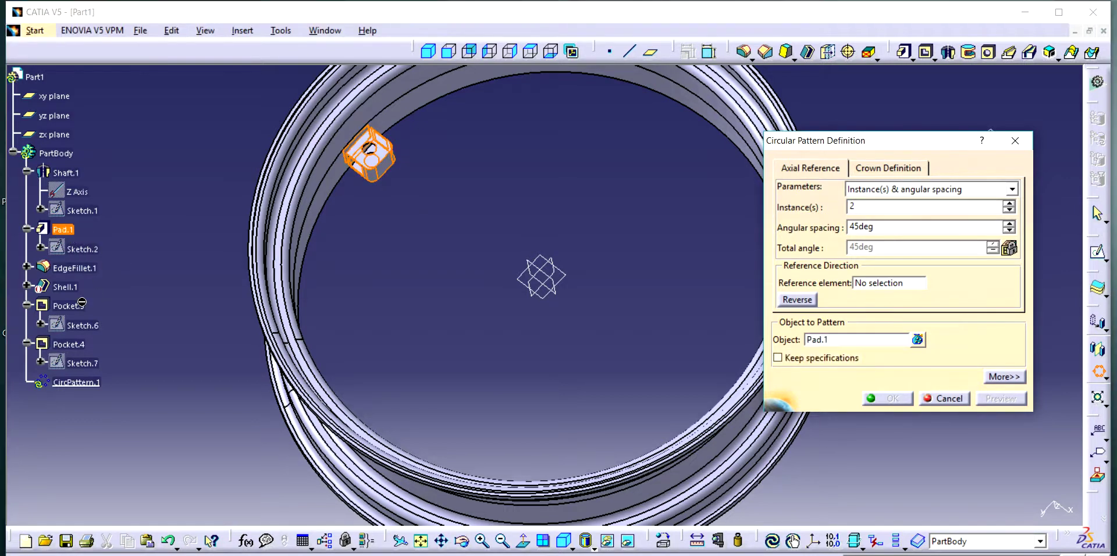
pyautogui.click(869, 284)
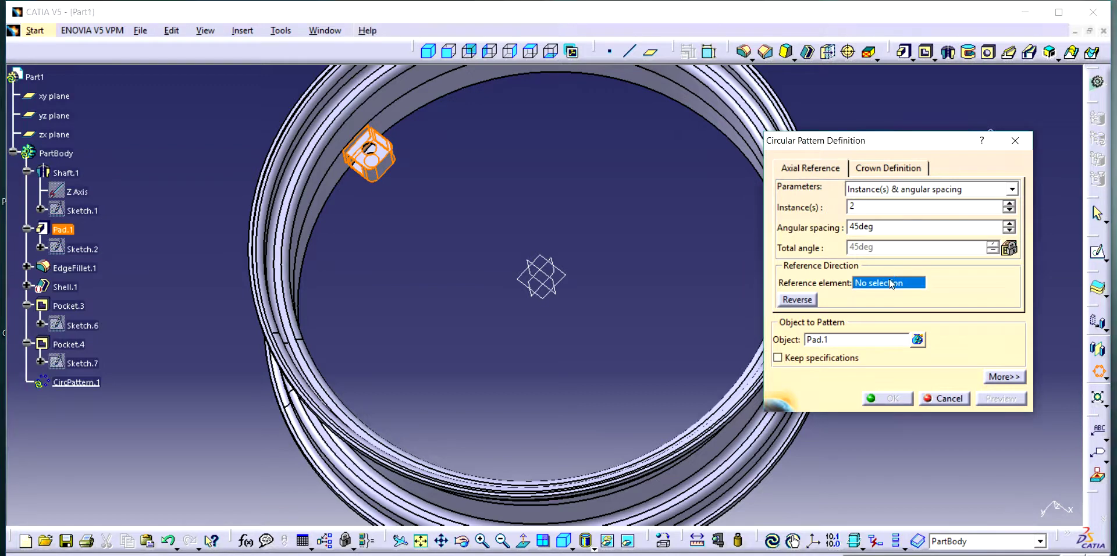
pyautogui.click(412, 81)
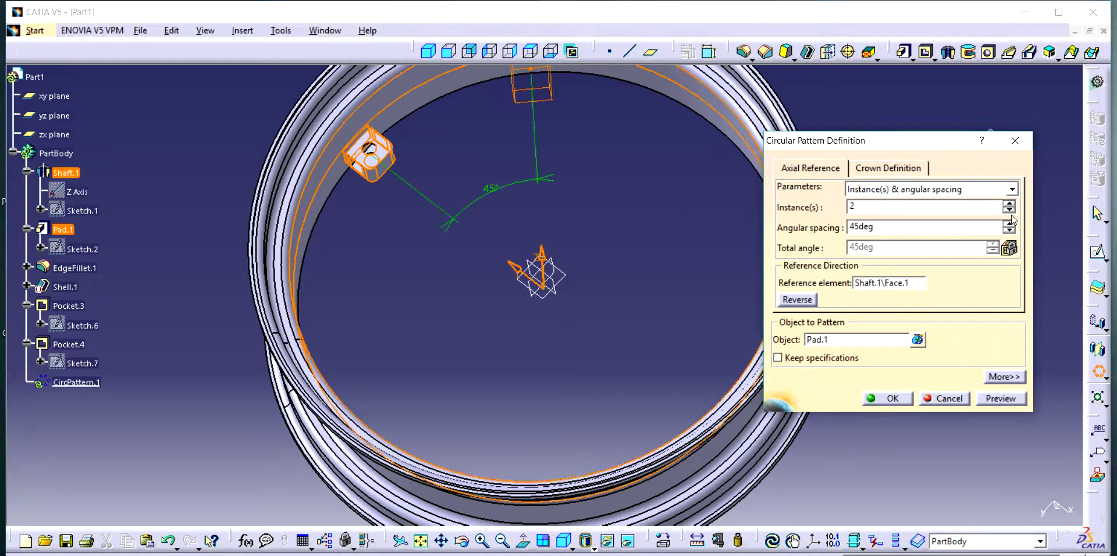
pyautogui.click(924, 208)
pyautogui.write('6')
pyautogui.click(875, 227)
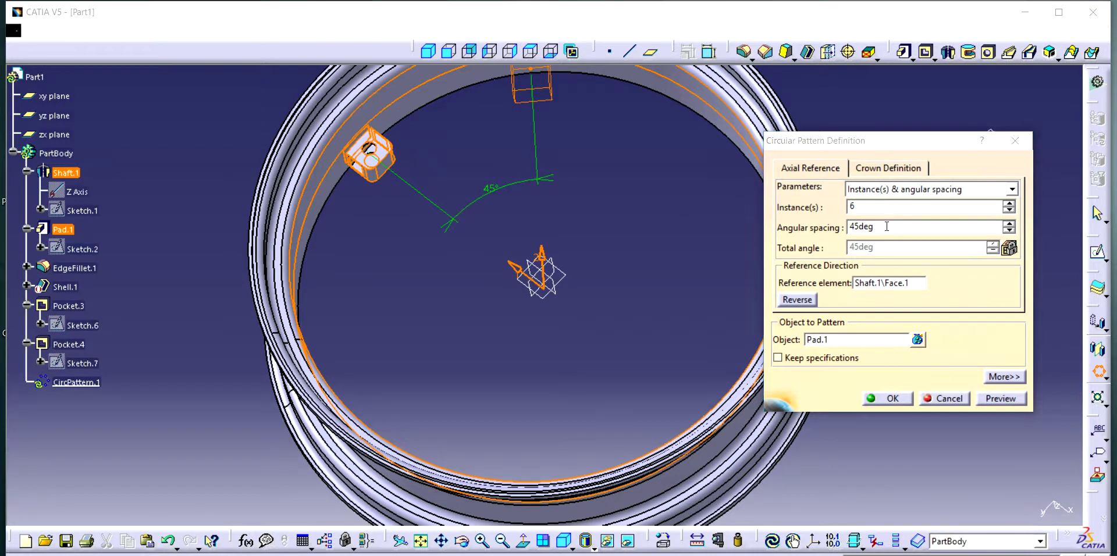
pyautogui.doubleClick(877, 229)
pyautogui.write('60')
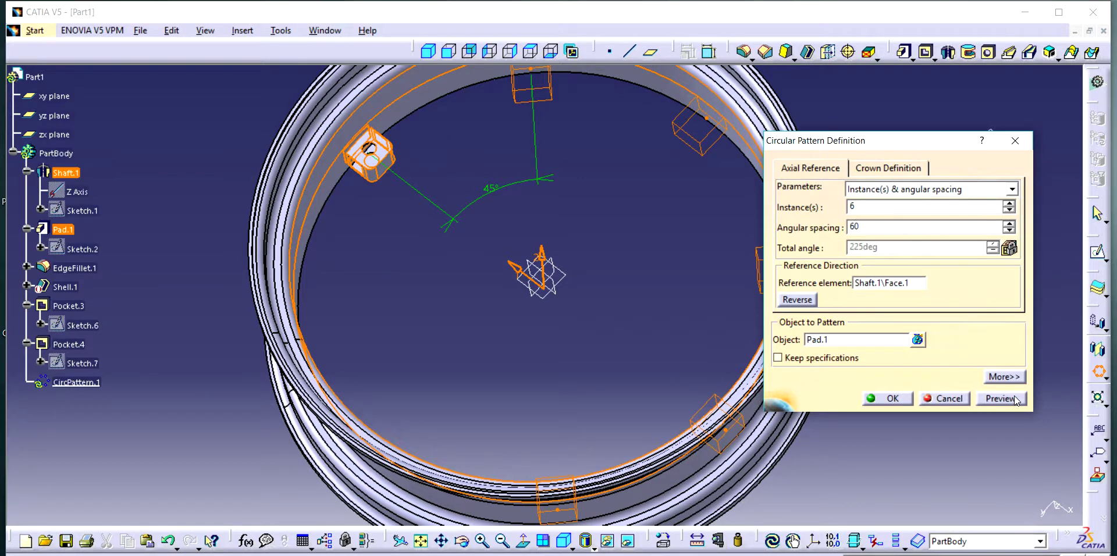
pyautogui.click(1016, 399)
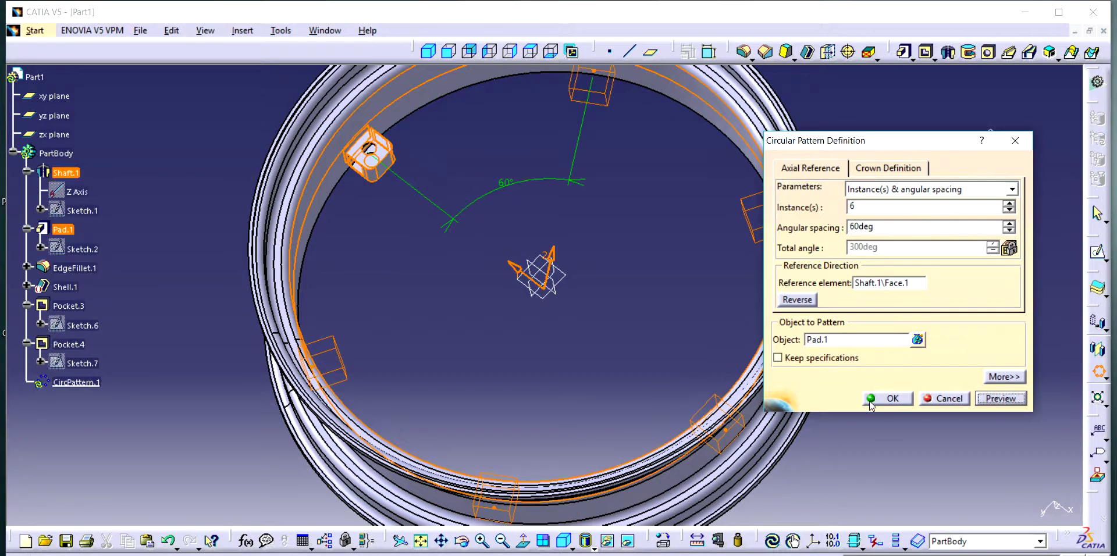
pyautogui.click(871, 402)
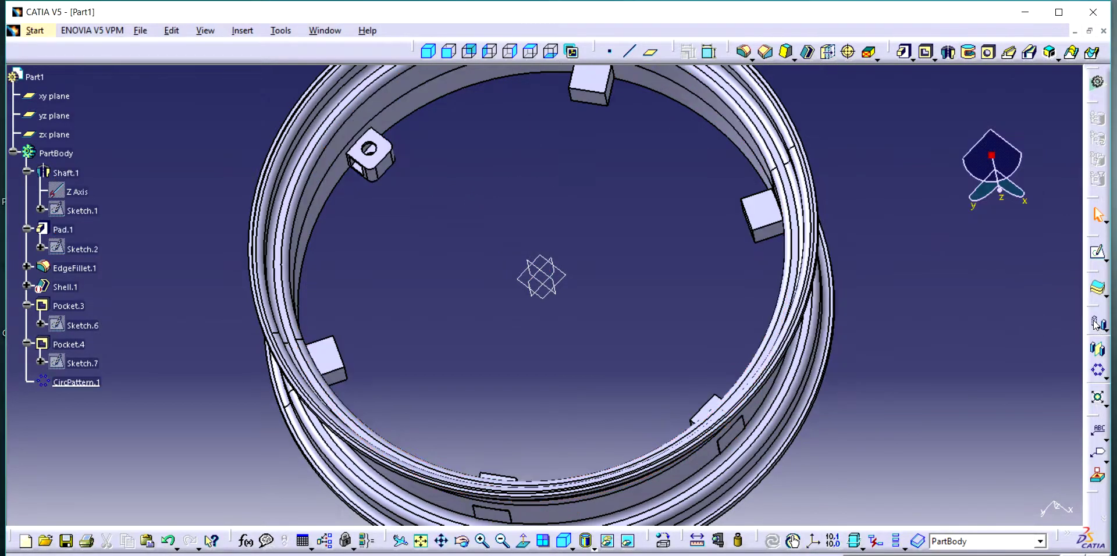
pyautogui.click(1099, 371)
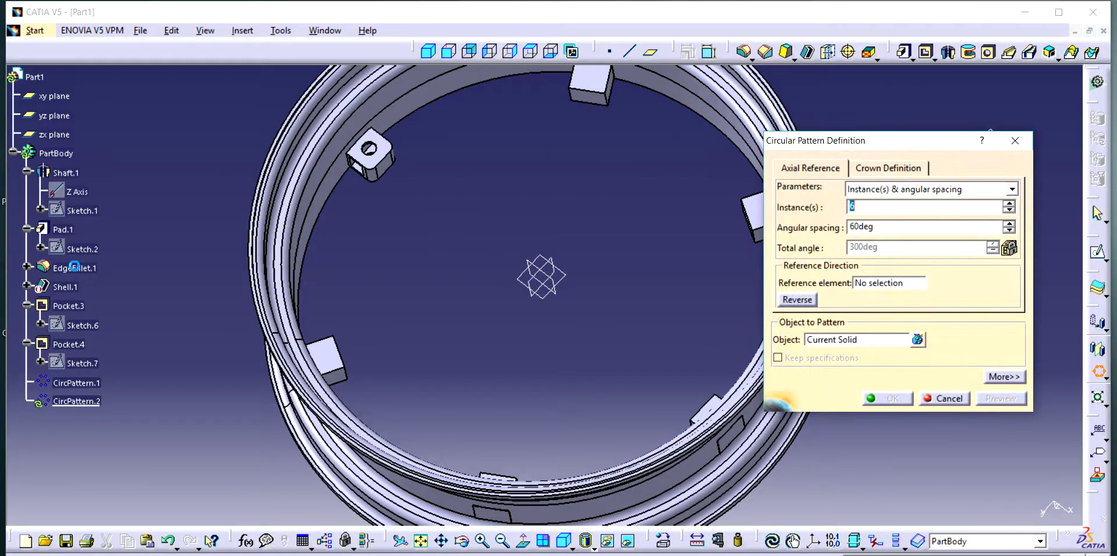
# Preview a 6-copy, 60° pattern about Shaft.1 Face.2, reversing its direction
pyautogui.click(875, 338)
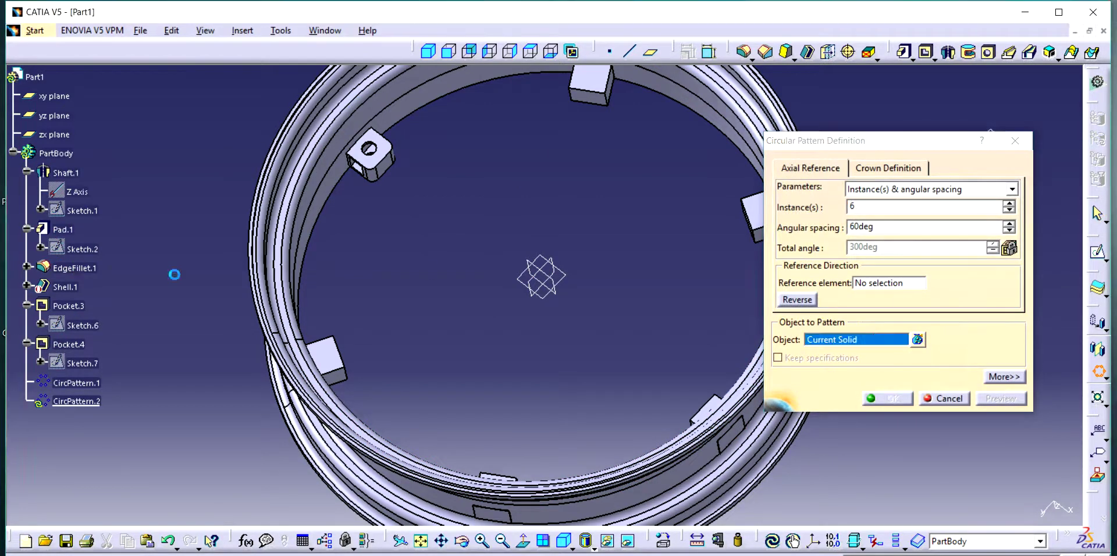
pyautogui.click(74, 268)
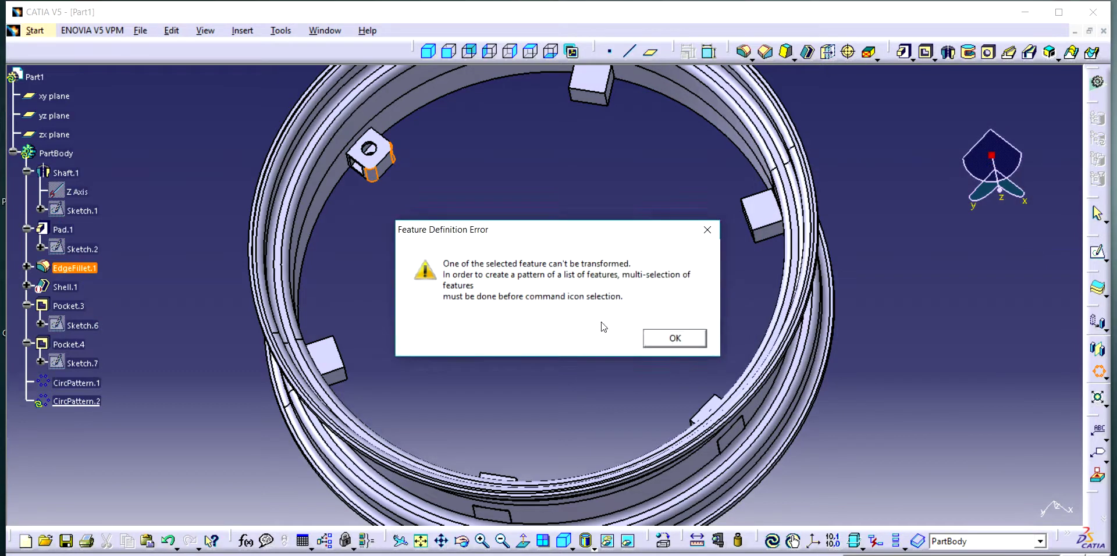
pyautogui.click(671, 337)
pyautogui.click(881, 285)
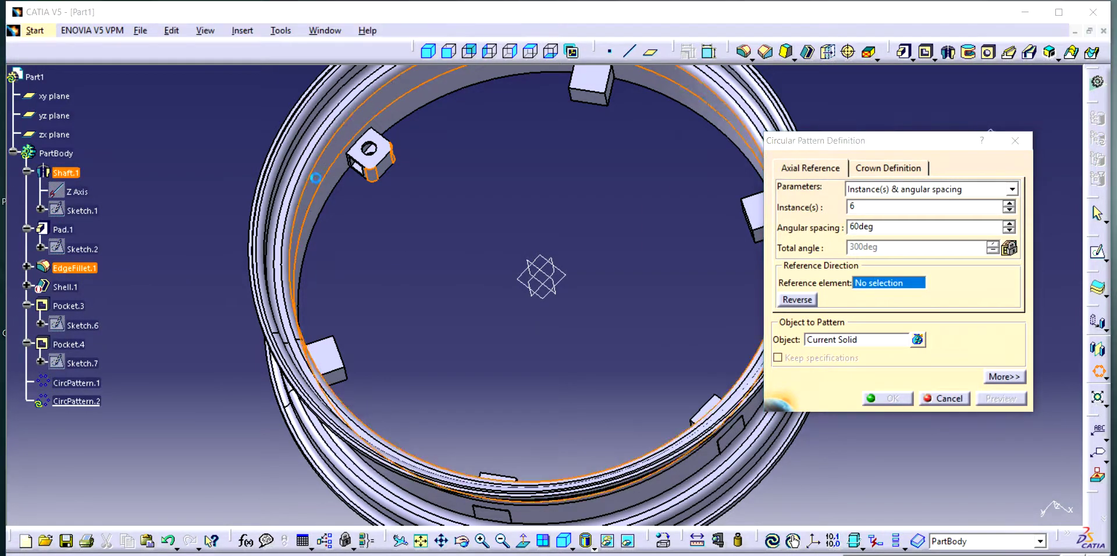
pyautogui.click(323, 183)
pyautogui.click(1014, 396)
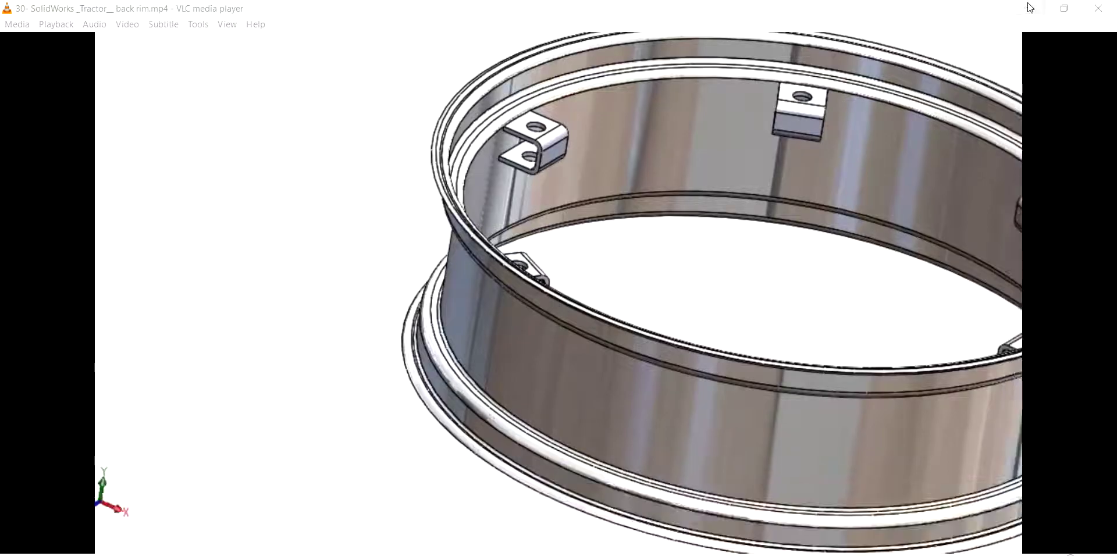
pyautogui.click(802, 300)
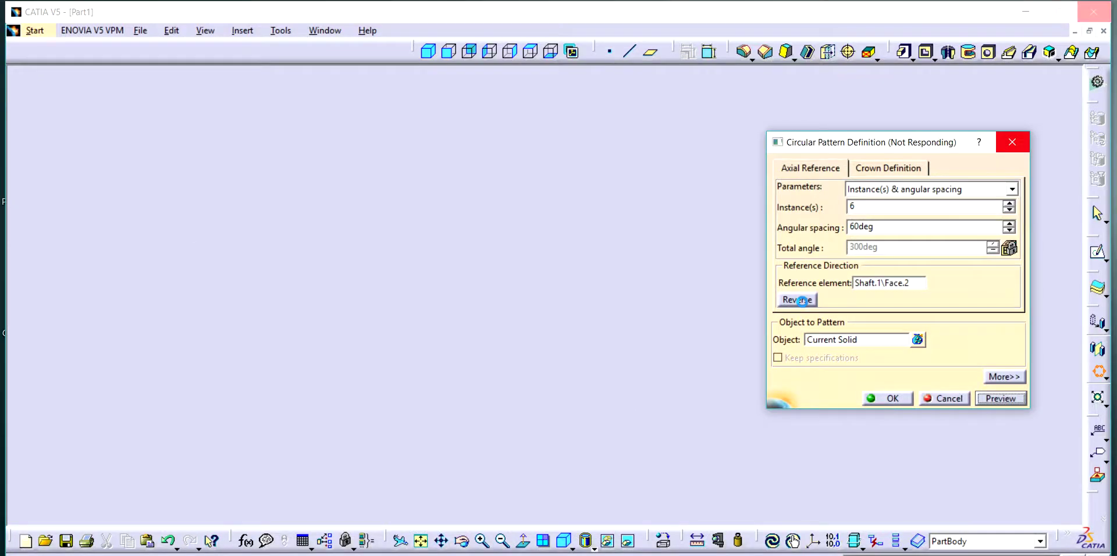